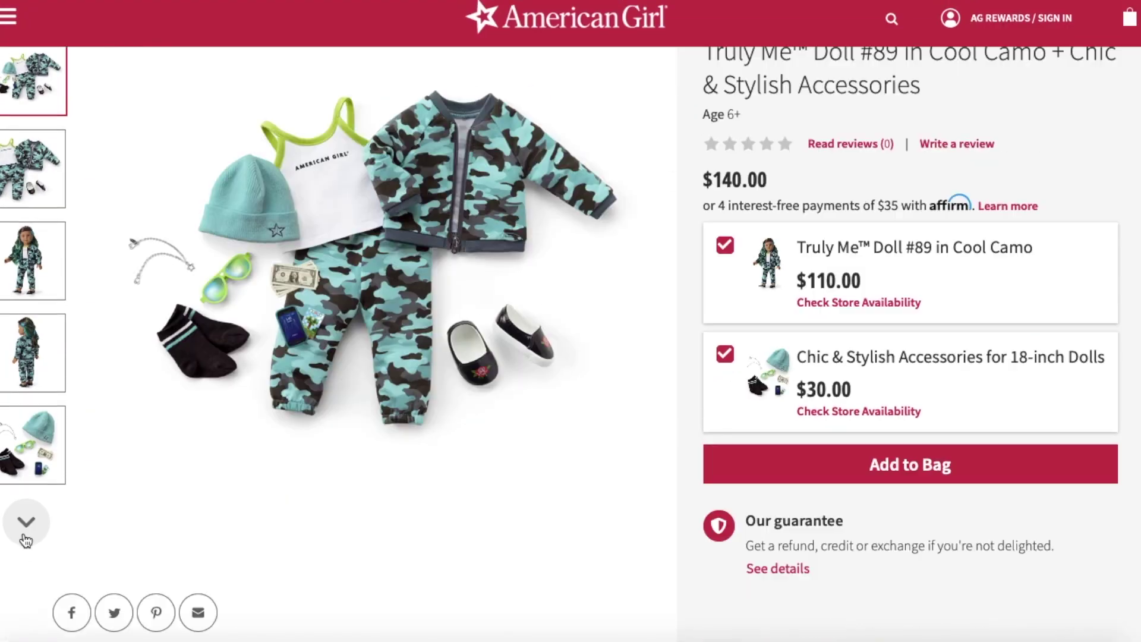
Step: Capture a screenshot of the camo outfit laid out in the Truly Me Doll #89 in Cool Camo product photo
scroll(33, 217, "up", 1)
left_click_drag(261, 130, 624, 431)
left_click(11, 157)
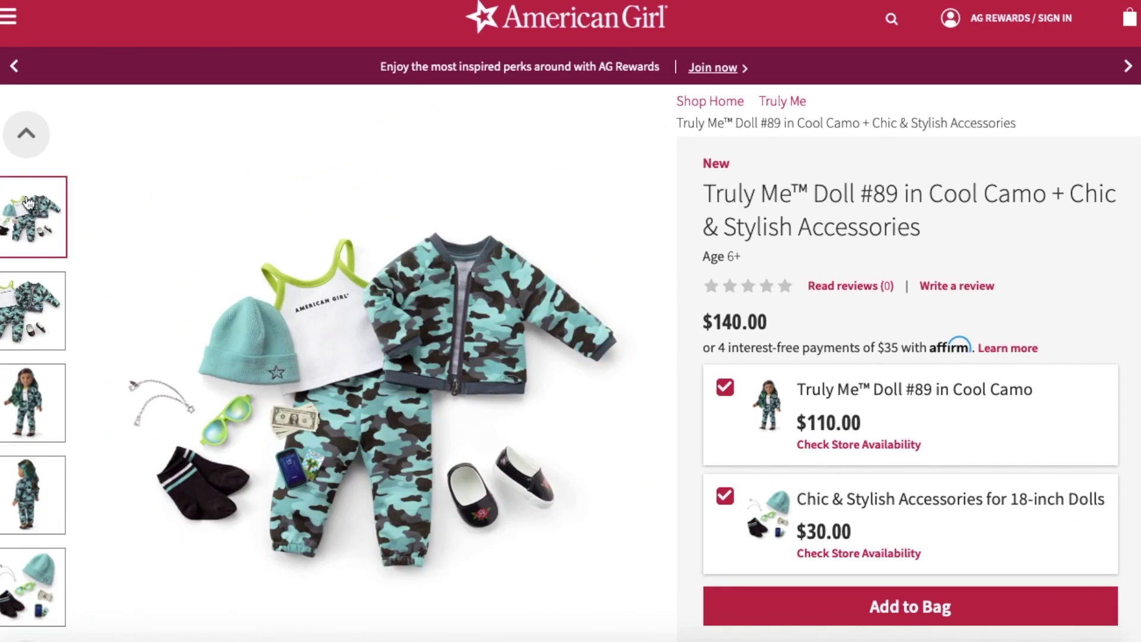
mouse_move(153, 397)
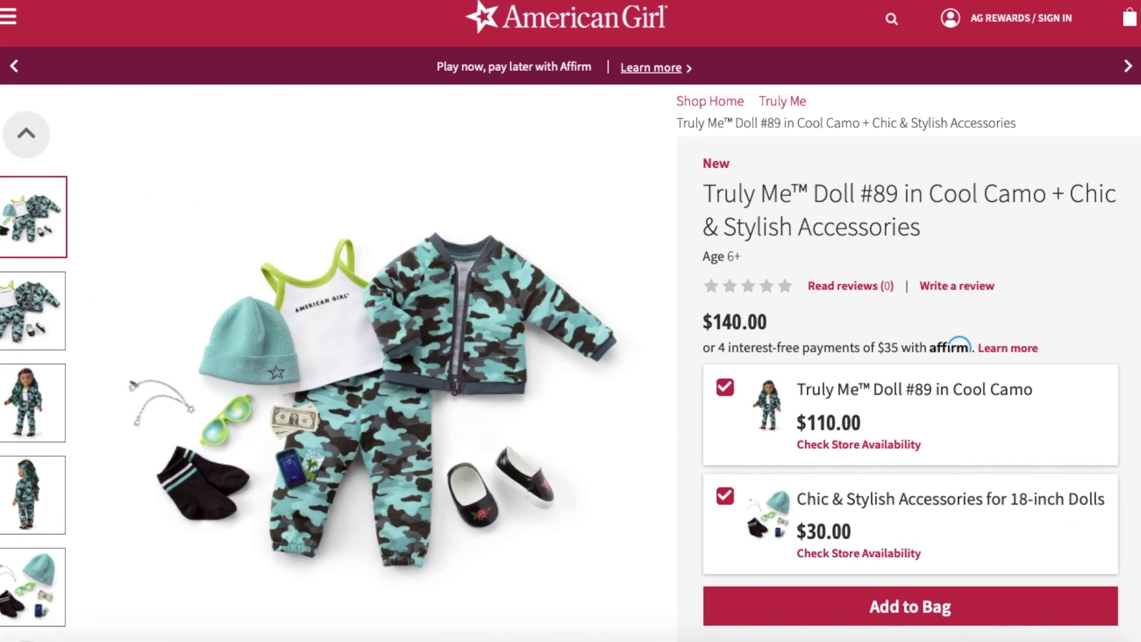
Step: Return to the 18-inch doll clothing list and capture the Star Power Shorts photo from its quick view
key("alt+Left")
scroll(919, 391, "down", 6)
scroll(830, 373, "up", 10)
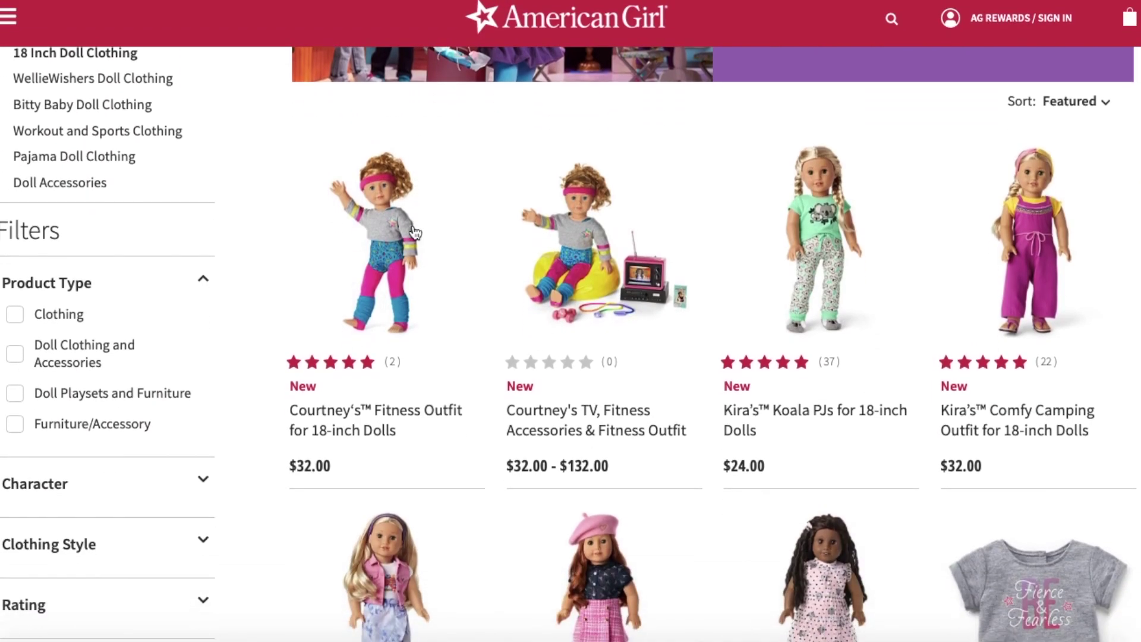
scroll(447, 461, "down", 4)
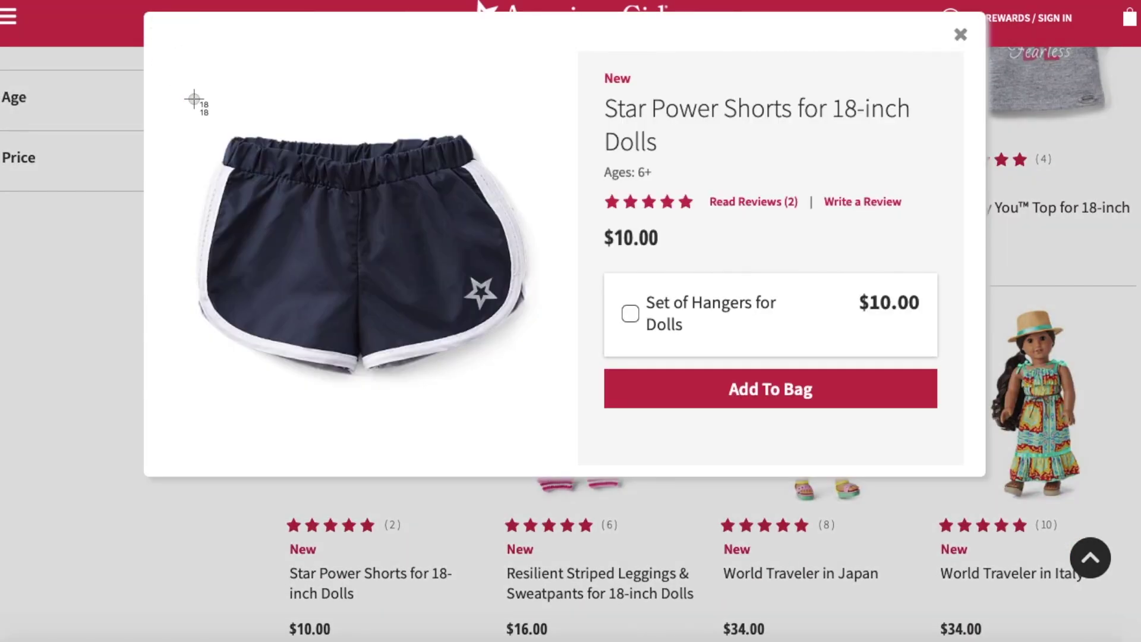
left_click_drag(193, 100, 568, 428)
left_click(894, 556)
Step: View the World Traveler in Italy product photos, including the laid-out dress, hat and sandals, and return to the clothing list
scroll(847, 477, "down", 5)
scroll(846, 477, "up", 1)
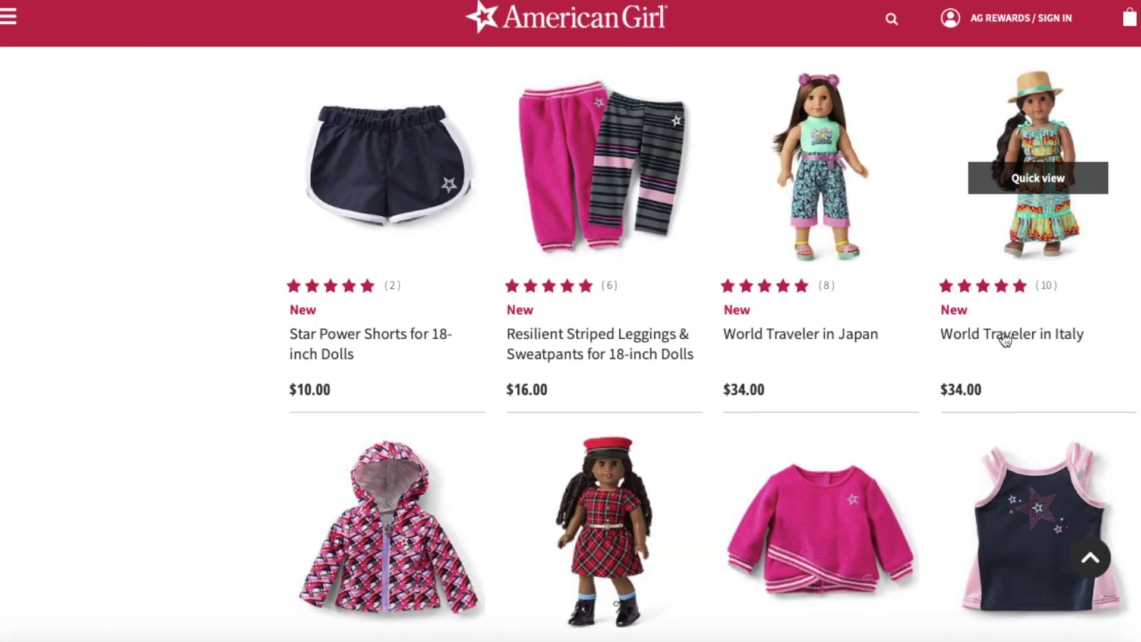
left_click(1004, 339)
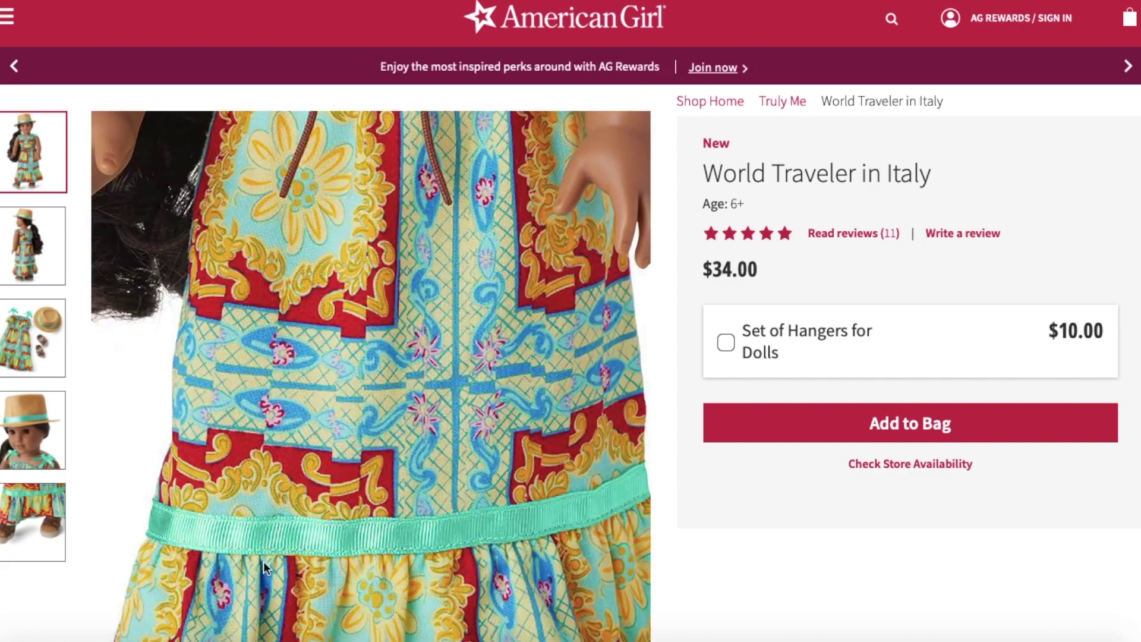
left_click(31, 441)
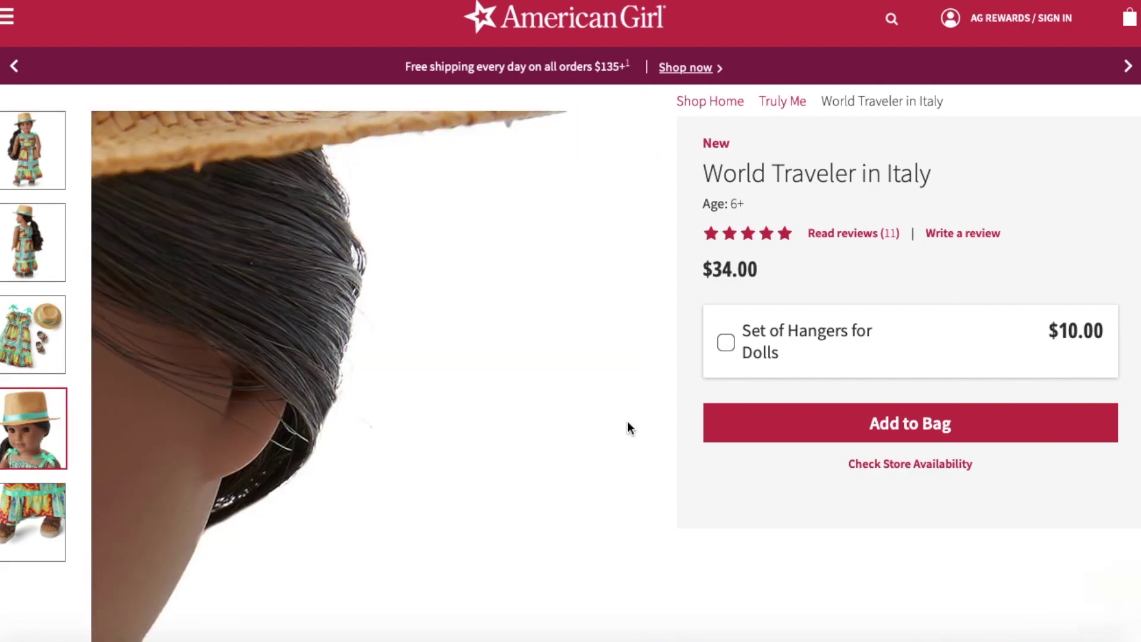
left_click(41, 337)
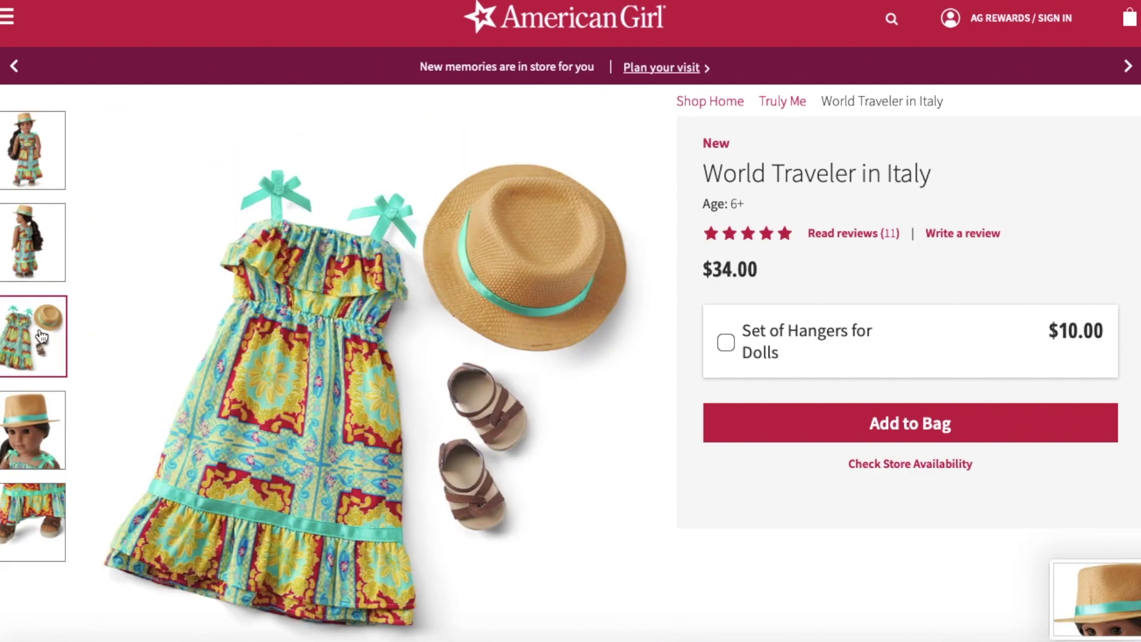
left_click(16, 68)
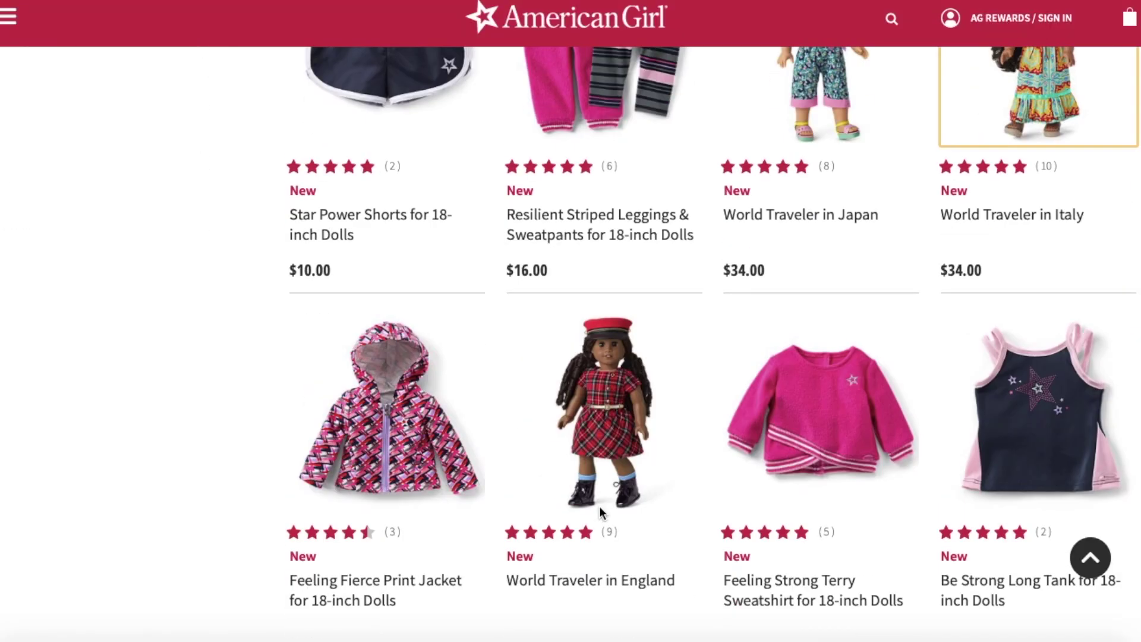
Step: Open Julie's Birthday Outfit and capture a screenshot of the blue hat in its laid-out photo, returning to the list
scroll(600, 505, "down", 7)
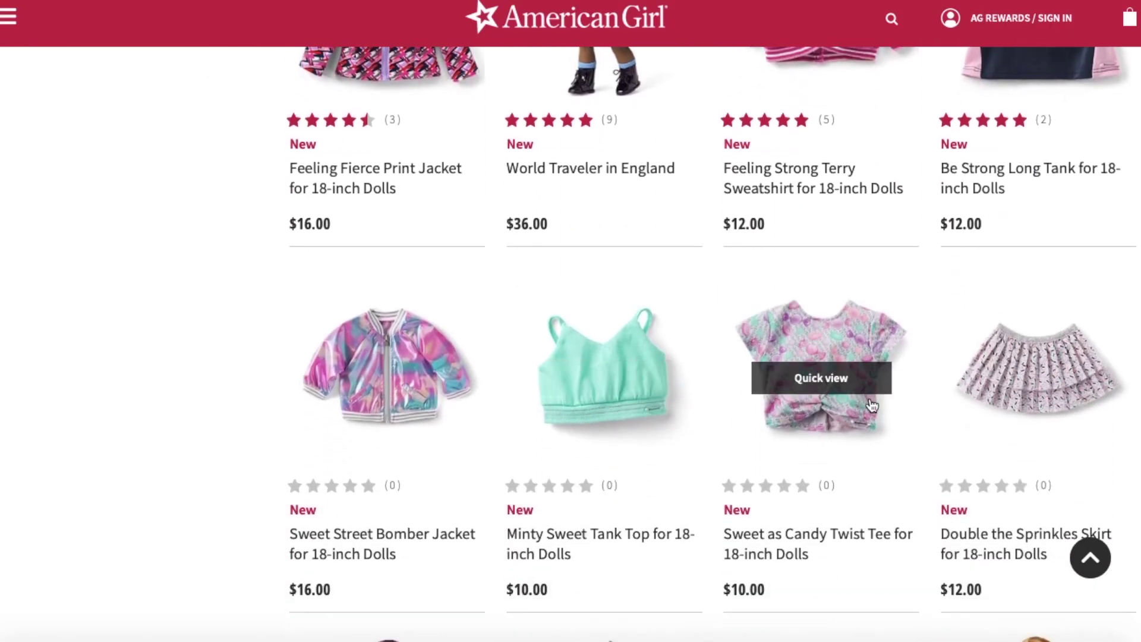
scroll(892, 446, "down", 10)
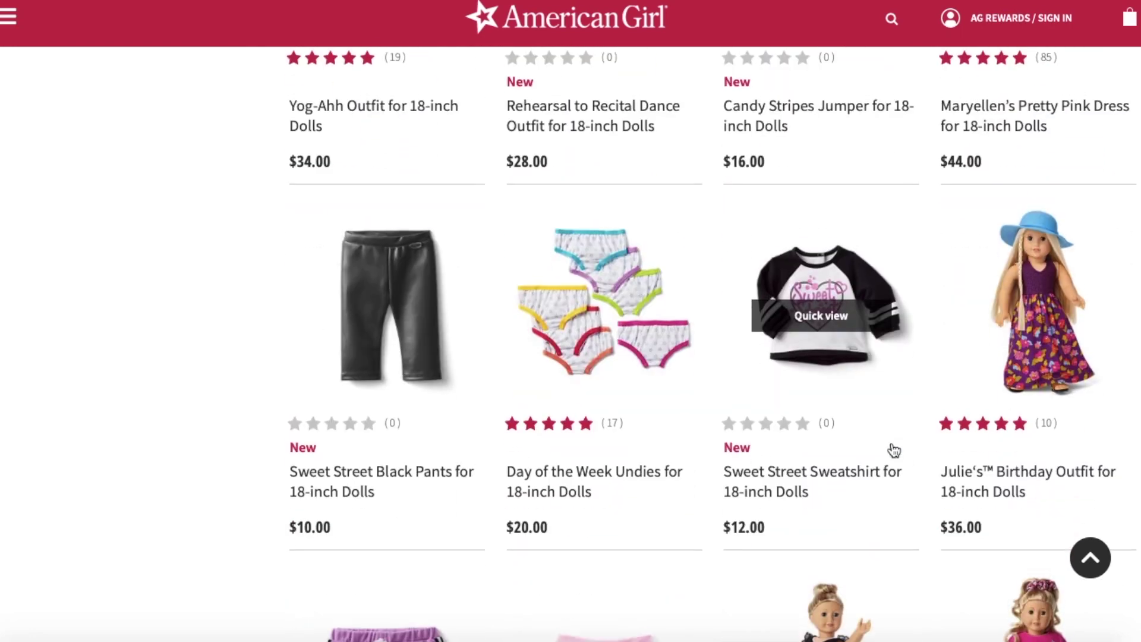
scroll(893, 446, "down", 3)
left_click(1051, 158)
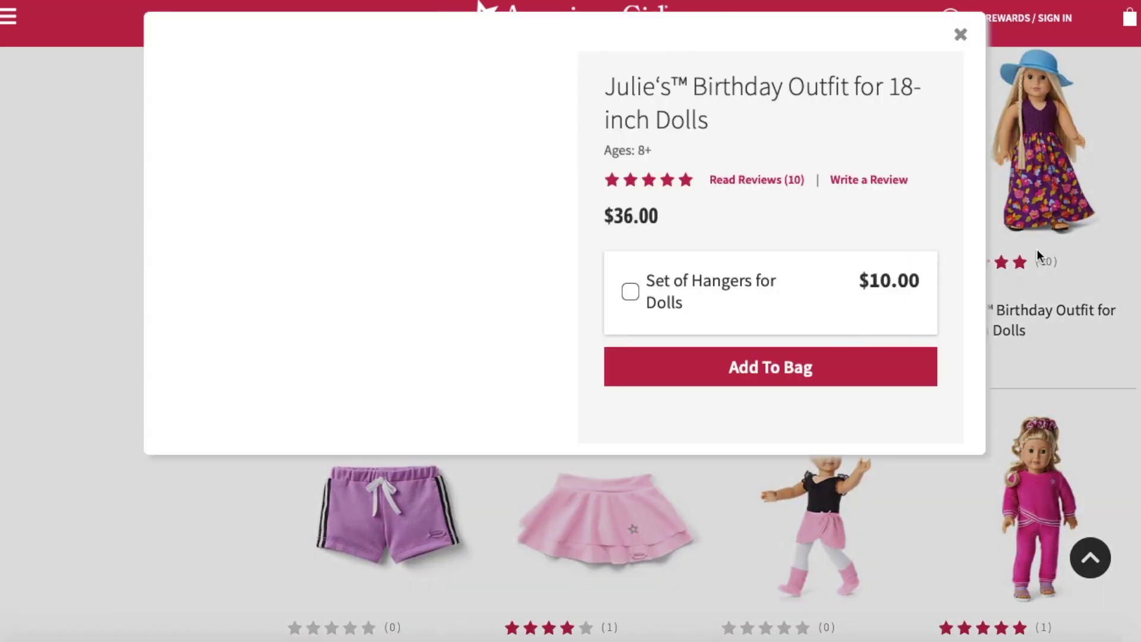
left_click(1037, 249)
left_click(1041, 316)
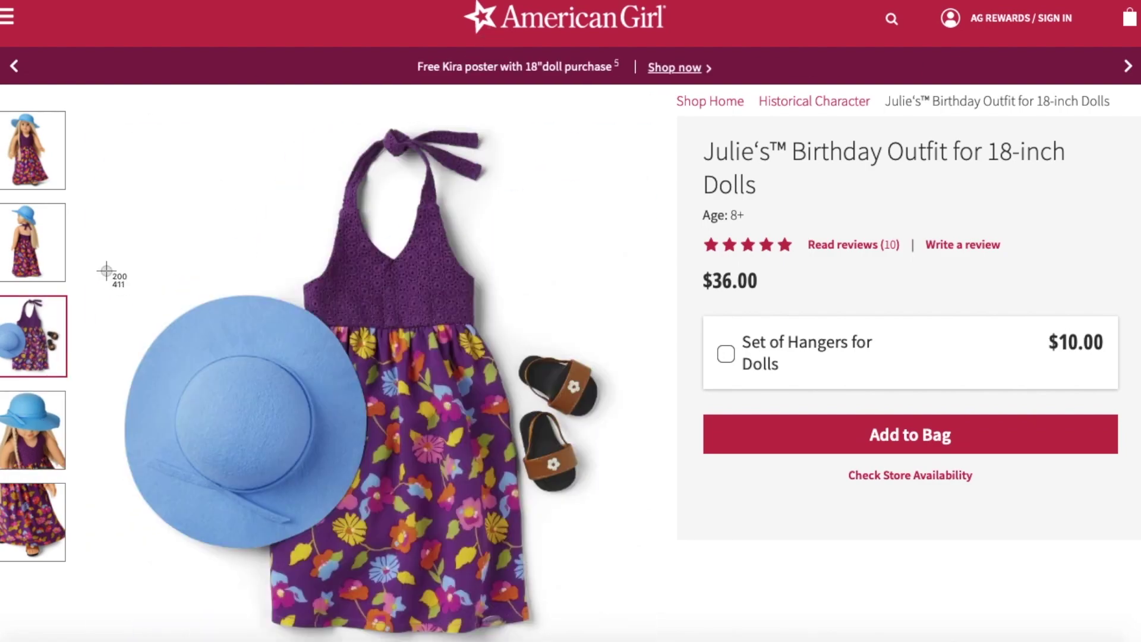
left_click_drag(107, 271, 375, 573)
key("super+bracketleft")
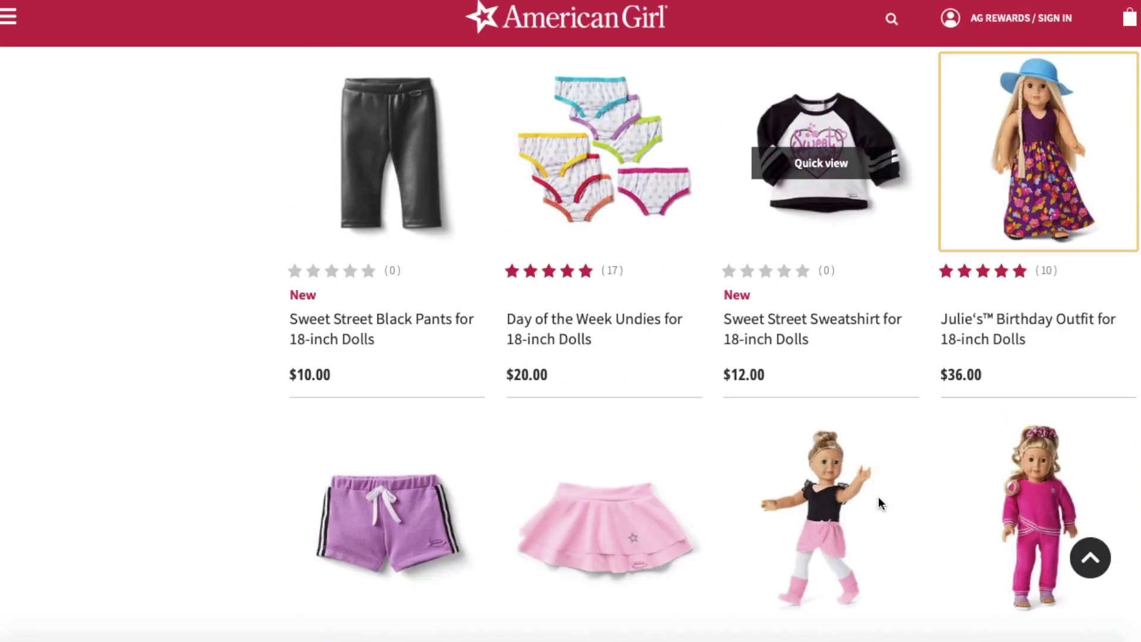
Step: View the laid-out clothing photo of the World Traveler in Ireland outfit and go back to the list
scroll(881, 505, "down", 9)
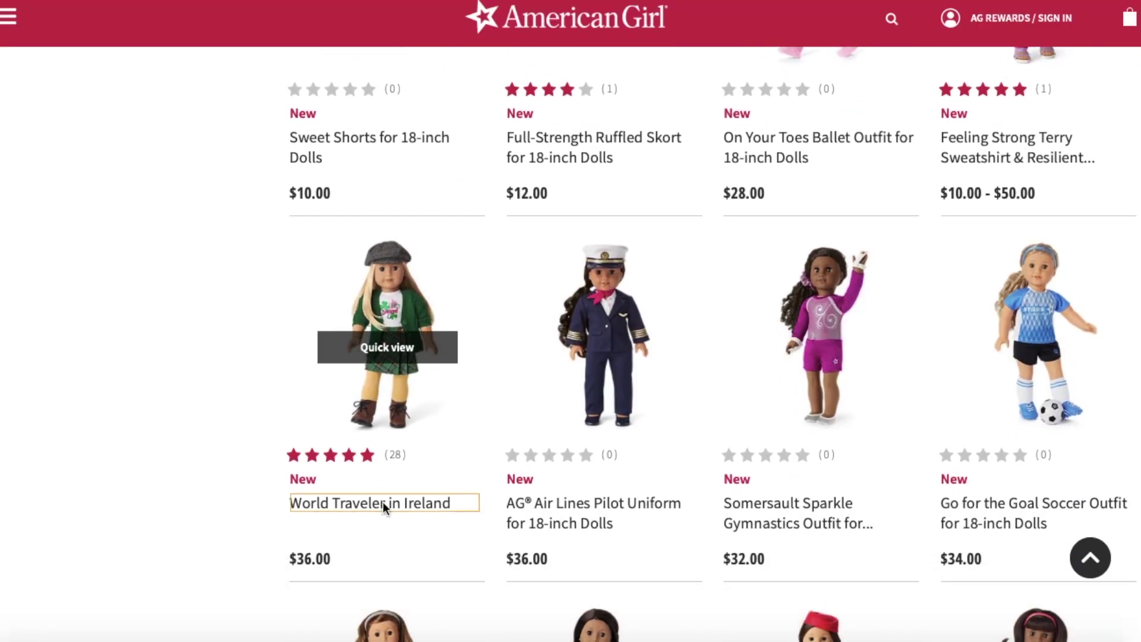
left_click(383, 503)
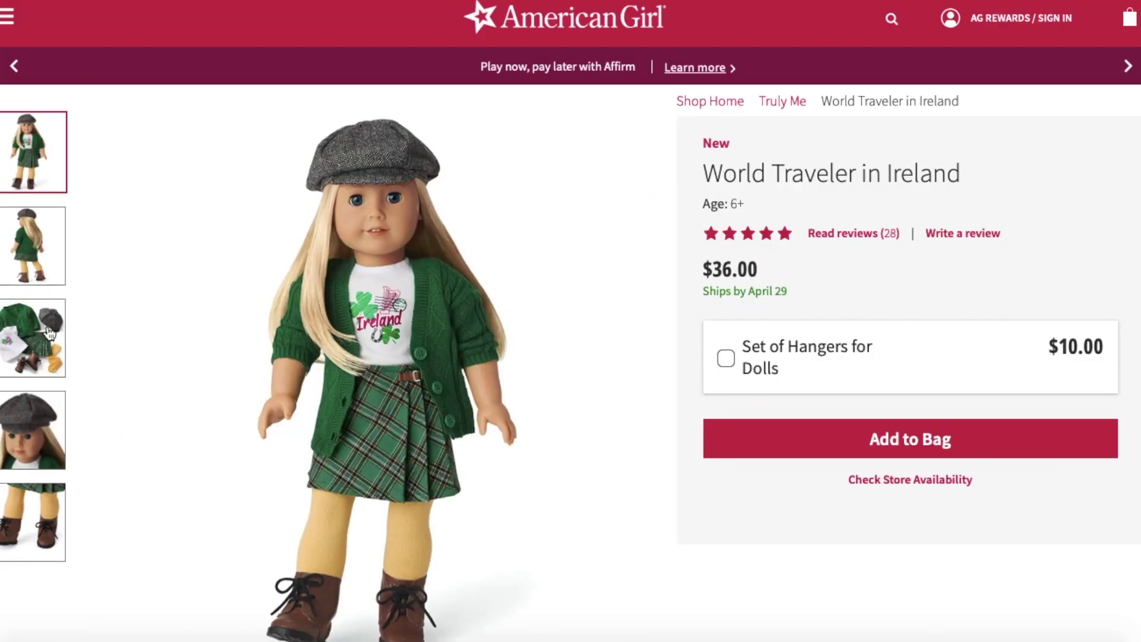
left_click(50, 333)
key("super+bracketleft")
Step: View the laid-out photo of the Student Council Election Outfit and go back to the list
scroll(353, 313, "down", 10)
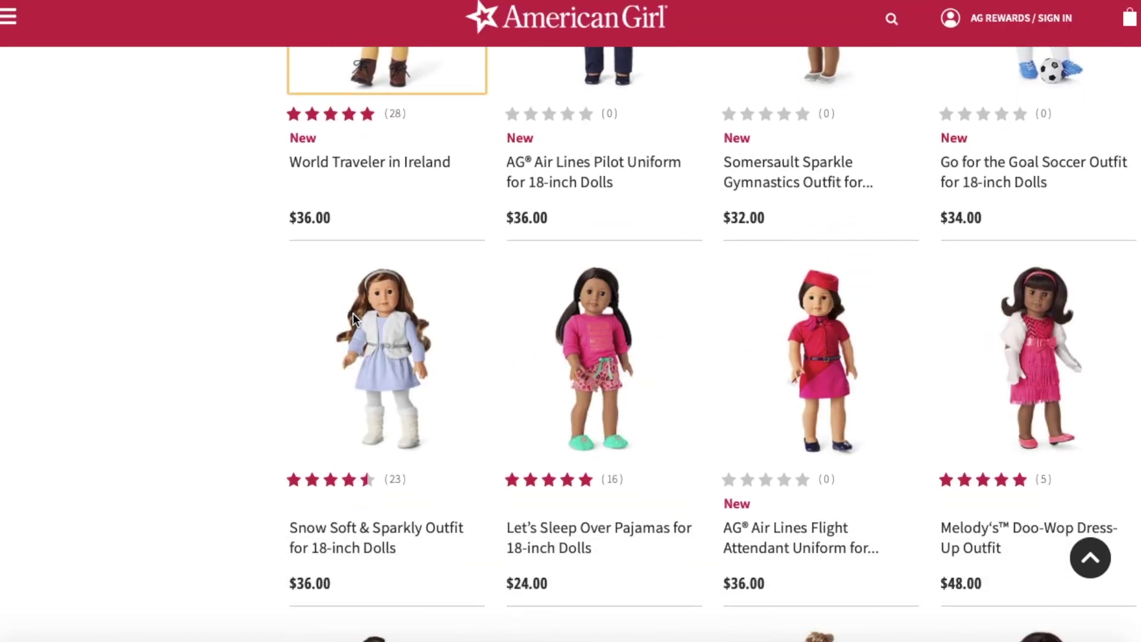
scroll(286, 399, "down", 10)
left_click(395, 566)
left_click(24, 343)
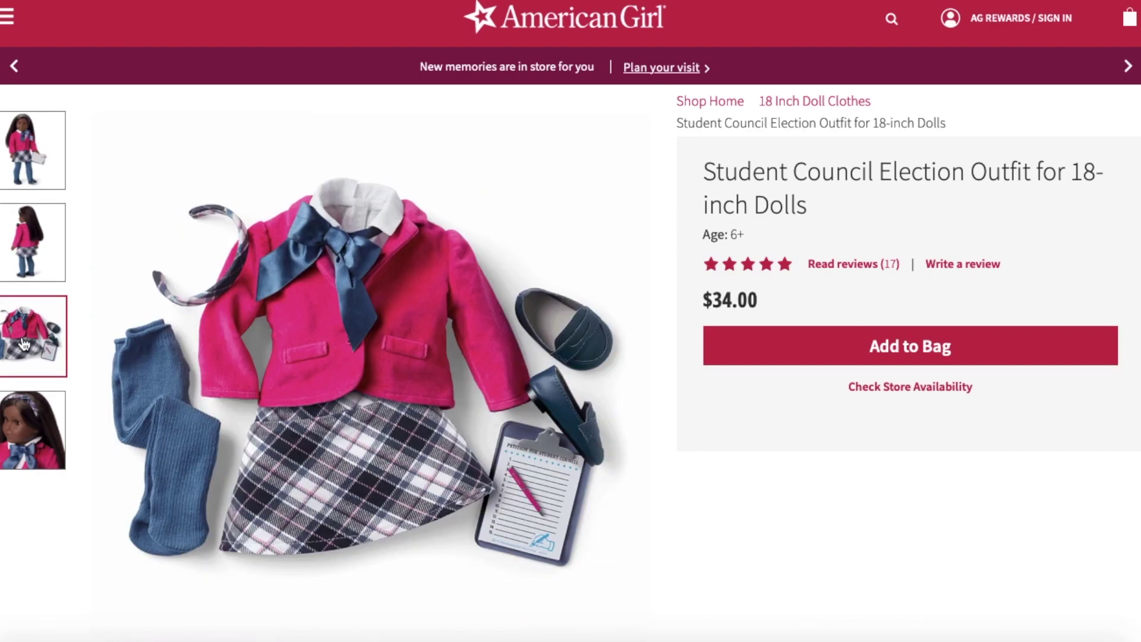
key("super+bracketleft")
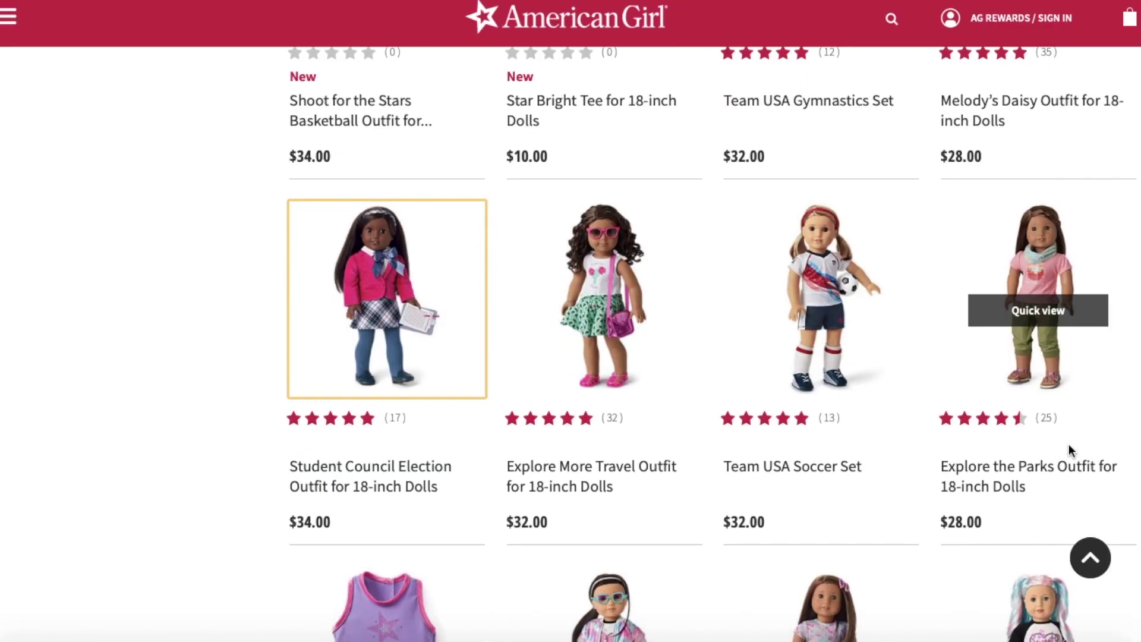
Step: View the laid-out photo of the Be Creative Outfit and return to the clothing list
scroll(1069, 450, "down", 15)
left_click(387, 412)
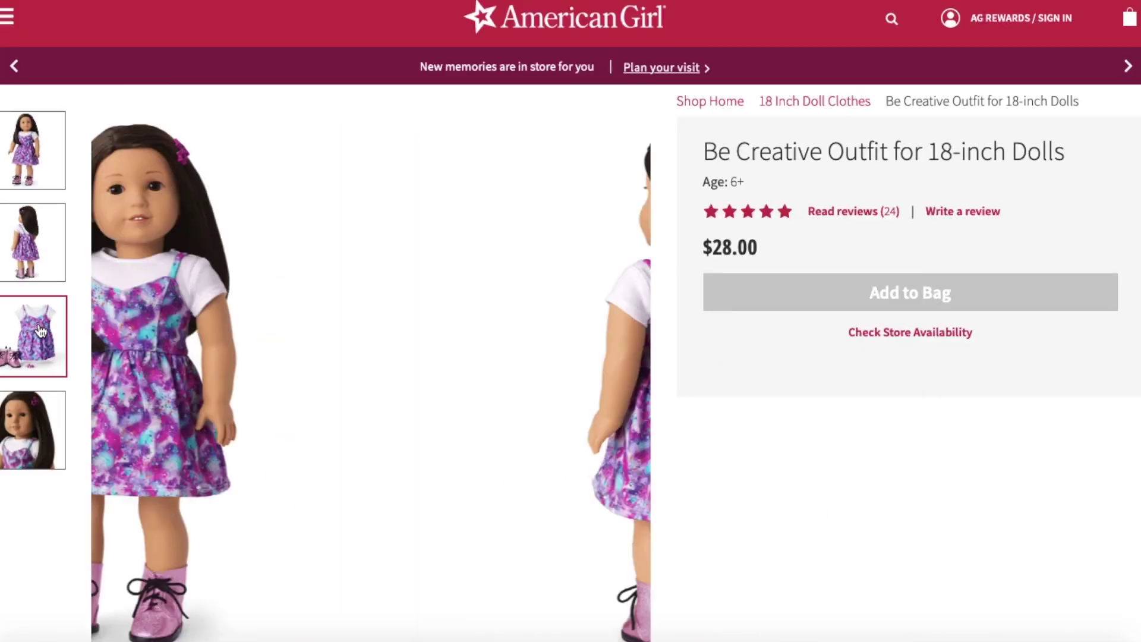
key("super+bracketleft")
key("super+bracketleft")
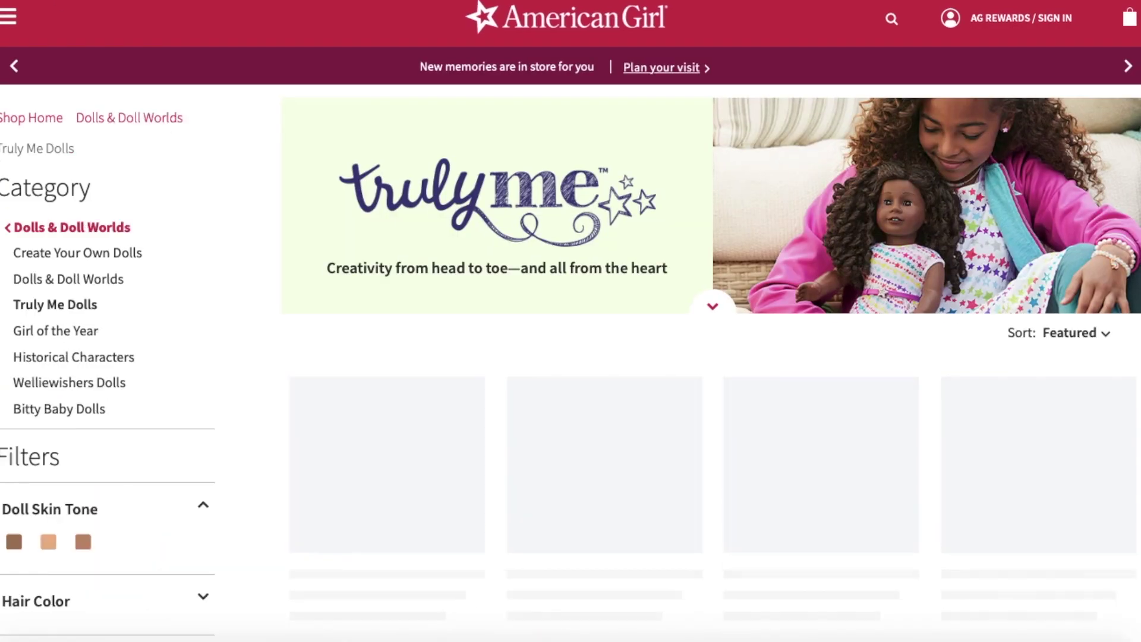
key("super+bracketright")
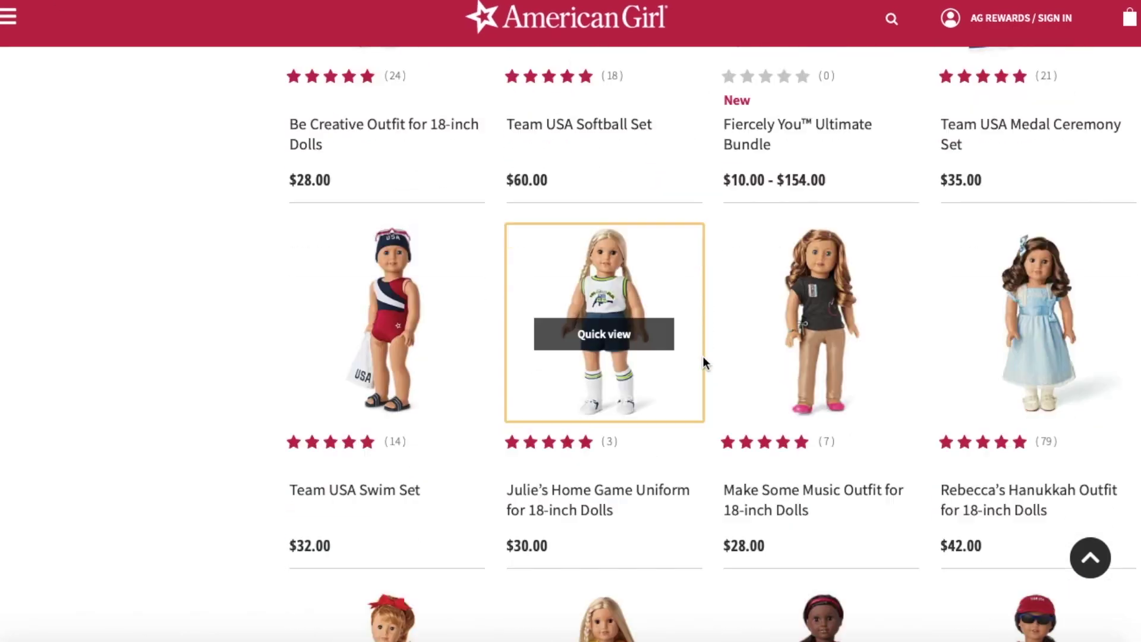
Step: Open the Western Chic Outfit and the Fresh Lemons Market Outfit product pages in new browser tabs
scroll(201, 445, "down", 15)
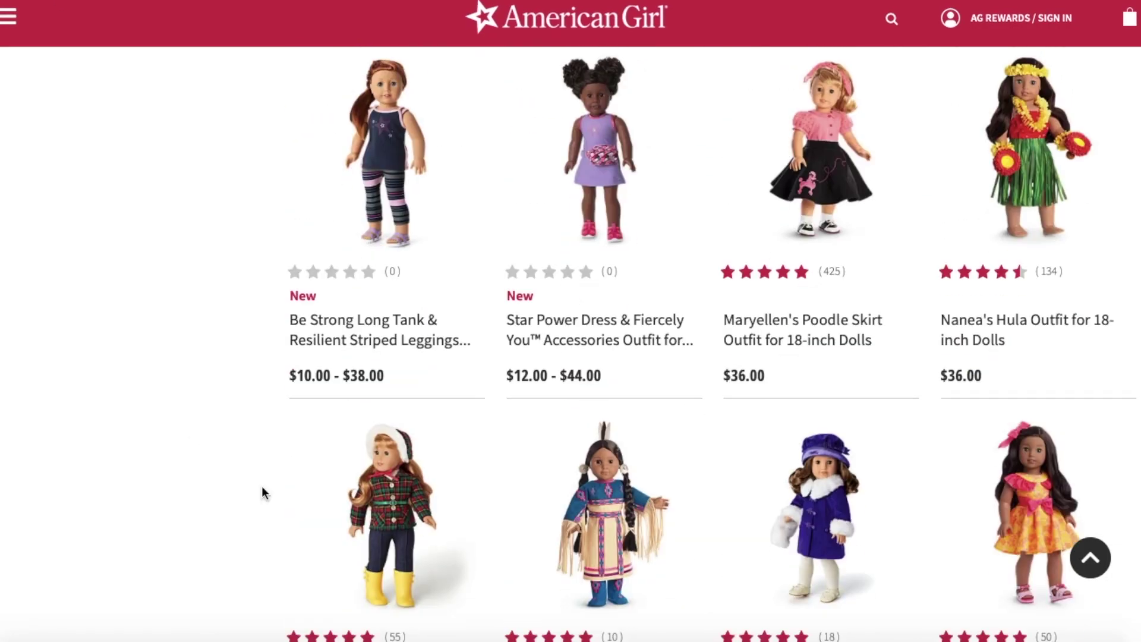
scroll(262, 486, "down", 20)
right_click(1025, 516)
left_click(922, 468)
scroll(230, 441, "down", 6)
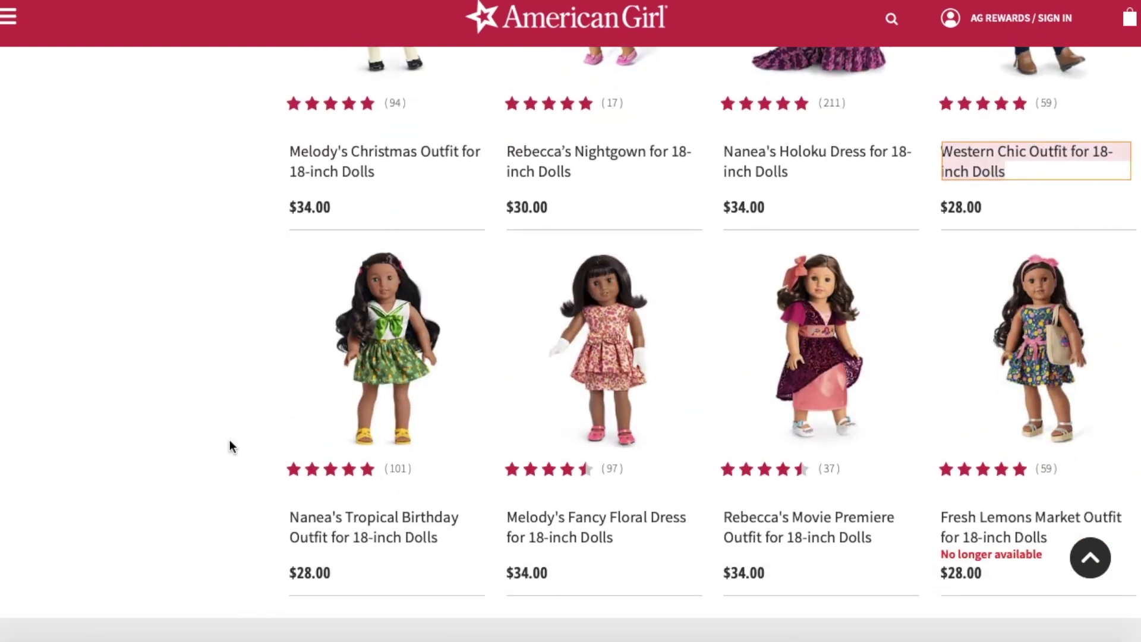
scroll(230, 441, "down", 2)
right_click(1013, 465)
left_click(990, 462)
Step: Look through the alternate product photos in the newly opened outfit tabs
scroll(540, 420, "up", 20)
key("ctrl+Tab")
left_click(31, 244)
left_click(31, 336)
key("ctrl+Tab")
key("ctrl+Tab")
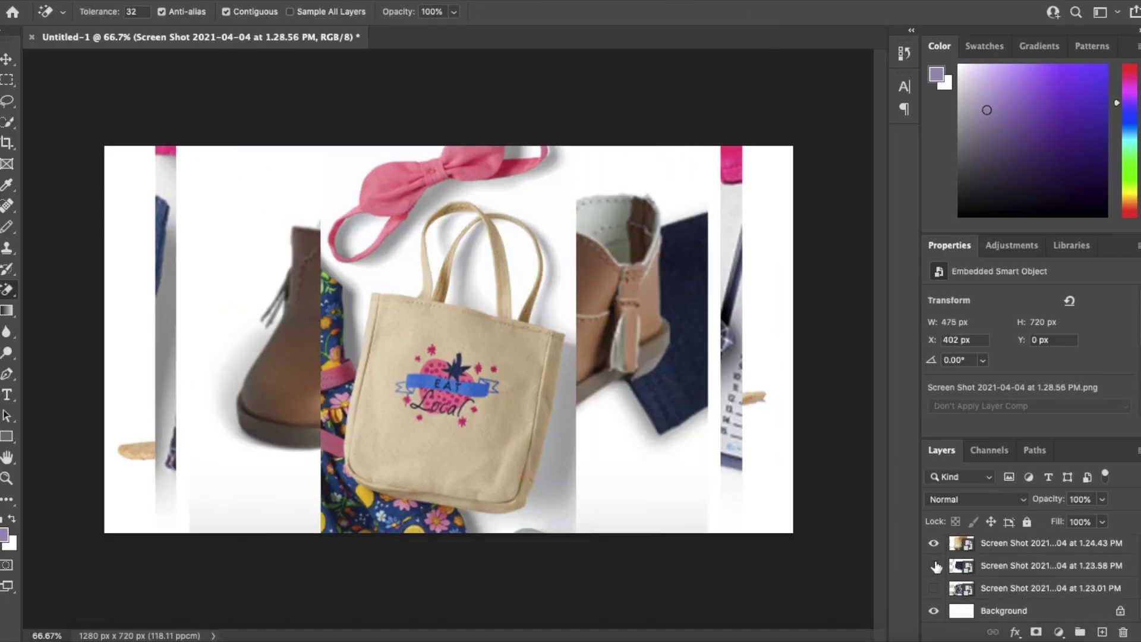
Step: In Photoshop, hide all the clothing screenshot layers except the one with the purple galaxy-print dress
left_click(935, 545)
scroll(937, 566, "up", 3)
left_click(936, 574)
scroll(937, 566, "down", 2)
scroll(937, 566, "up", 2)
left_click(936, 552)
scroll(937, 563, "up", 5)
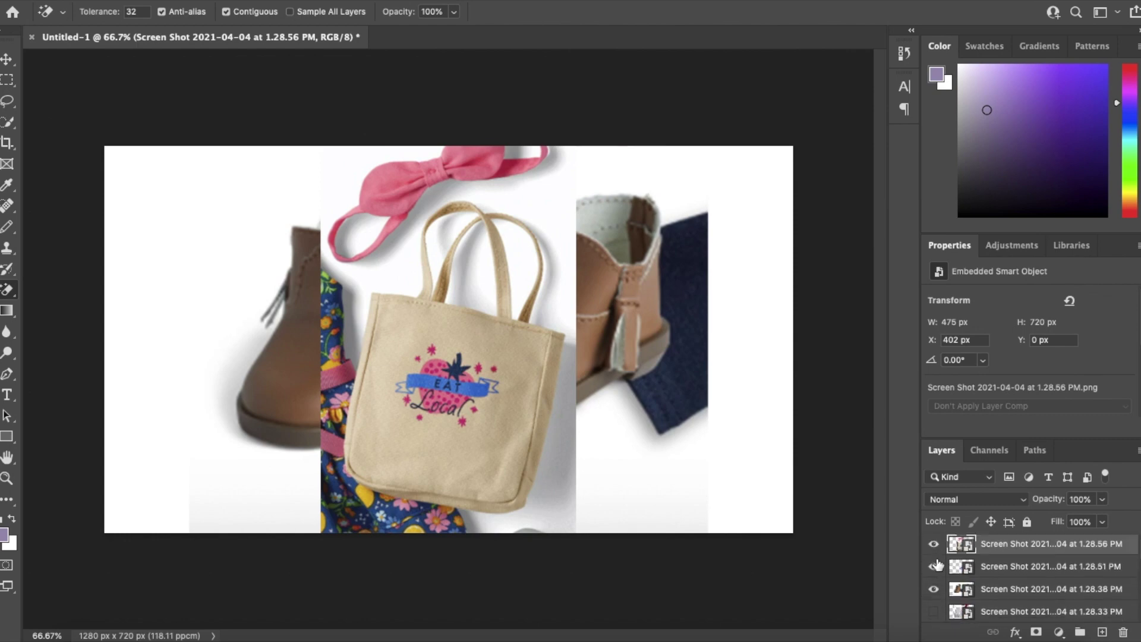
left_click_drag(935, 588, 935, 545)
Step: Rasterize all the imported screenshot smart object layers, from the 1.28.56 PM layer down to the 1.23.01 PM layer
scroll(1047, 595, "down", 10)
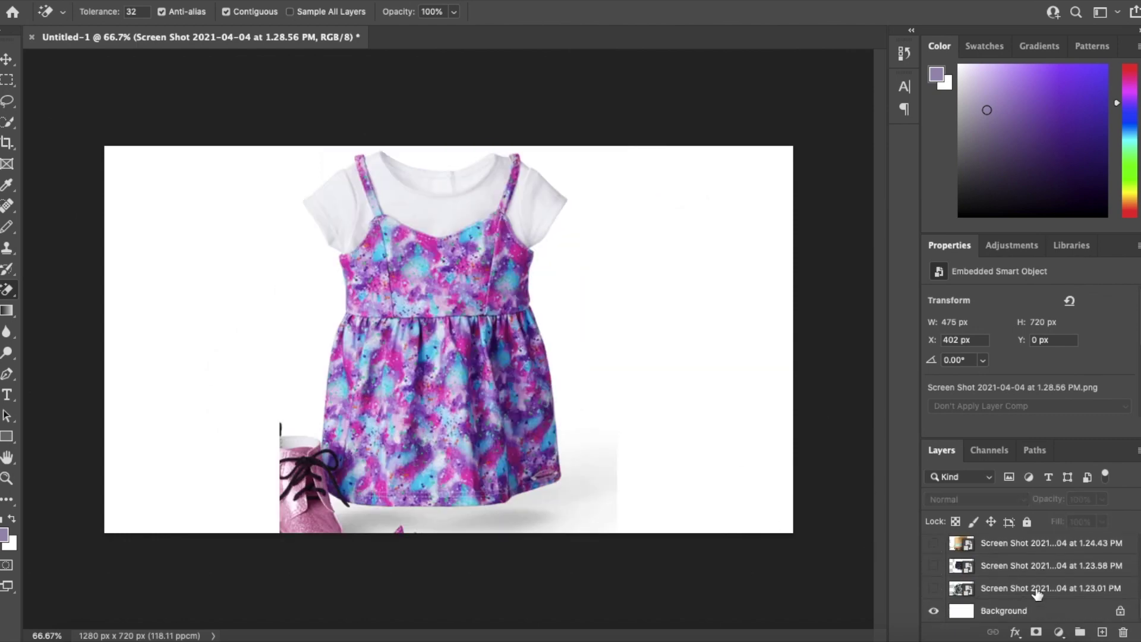
left_click(1037, 590, "shift")
right_click(1037, 590)
left_click(881, 272)
scroll(1027, 568, "up", 10)
Step: Select the purple dress on the 1.27.11 PM layer with the Quick Selection tool, subtracting the white T-shirt between the straps
left_click(1027, 548)
key("shift+w")
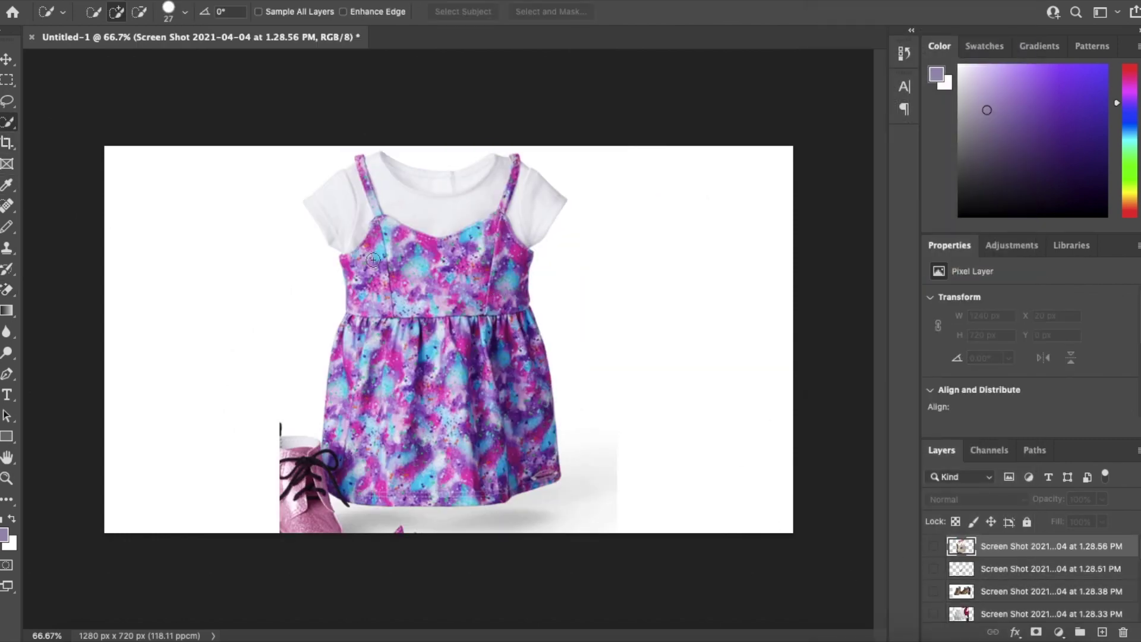
key("super+d")
scroll(1024, 578, "down", 3)
left_click(1024, 593)
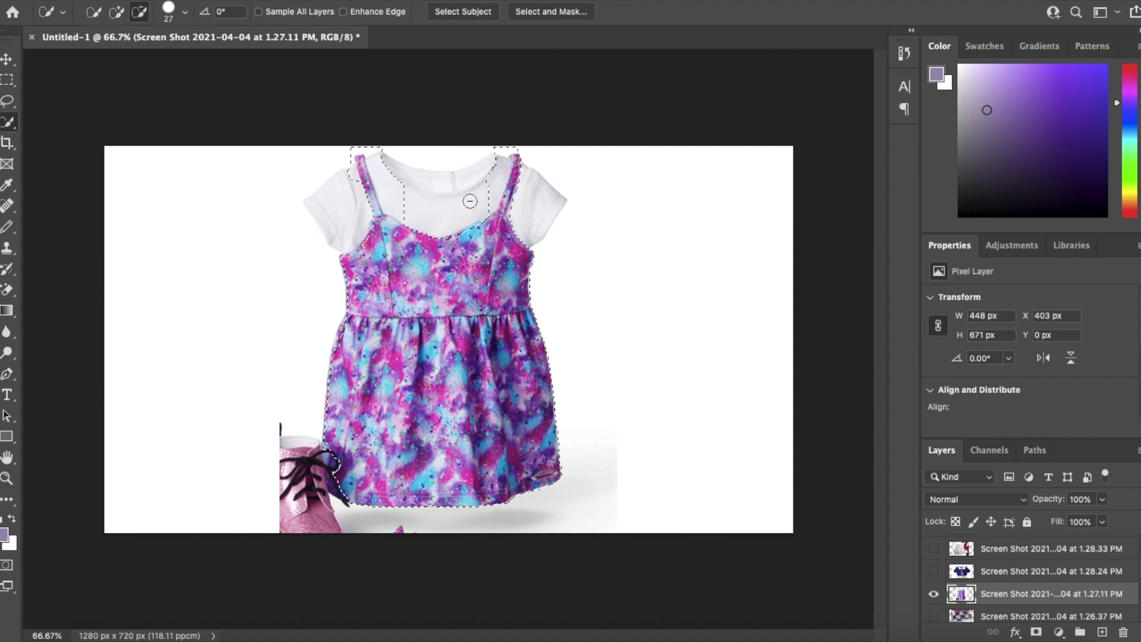
mouse_move(471, 201)
left_mouse_down()
mouse_move(499, 160)
mouse_move(521, 157)
mouse_move(512, 192)
mouse_move(530, 214)
left_mouse_up()
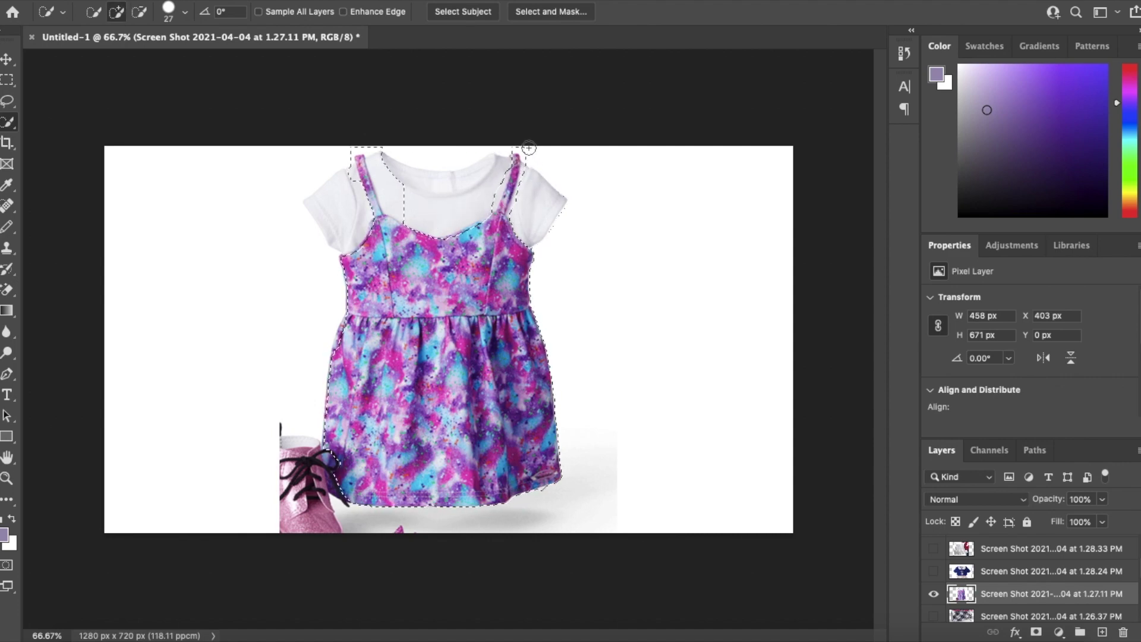
Step: Copy the selected dress to a new layer and delete the original 1.27.11 PM screenshot layer
key("ctrl+j")
right_click(1011, 576)
left_click(796, 586)
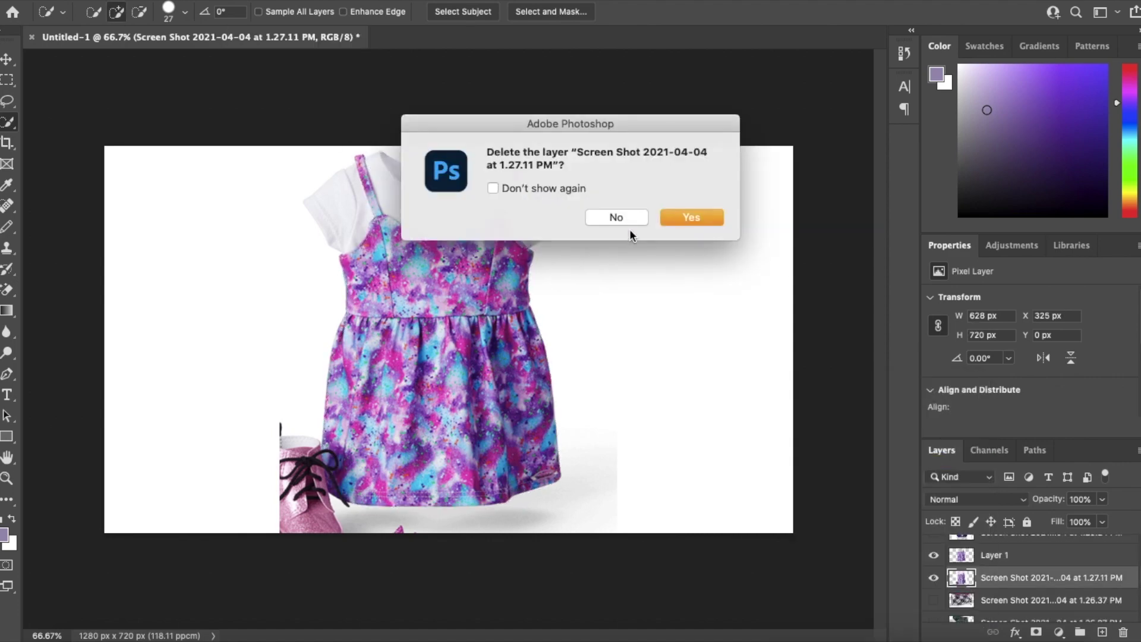
key("Return")
Step: Erase the leftover white T-shirt fragments around the dress straps on Layer 1 with a 23 px Eraser at 100% hardness
left_click(1005, 558)
scroll(432, 223, "up", 5)
left_click(7, 290)
right_click(7, 289)
left_click(53, 291)
left_click(91, 14)
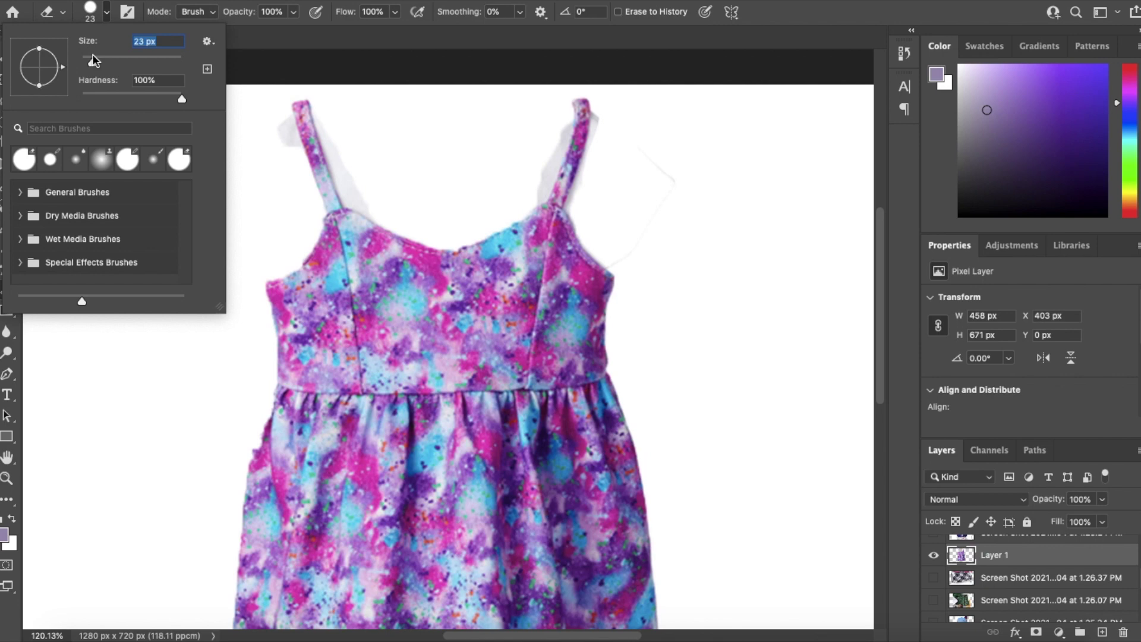
key("Return")
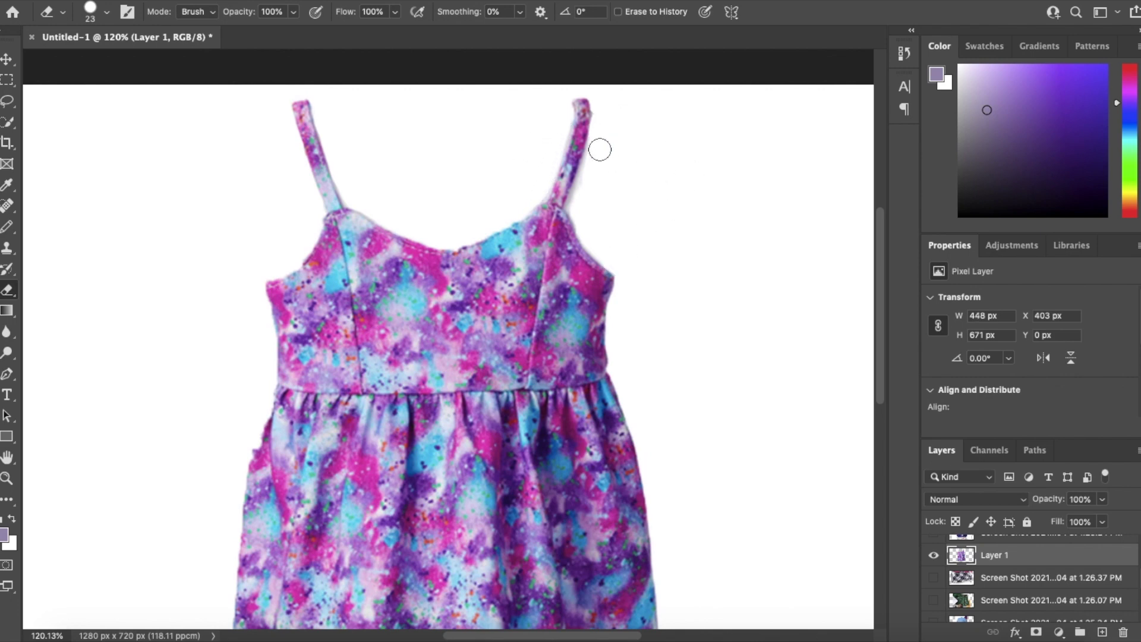
Step: Scale the cut-out dress to about 58%, move it to the canvas's left side and rotate it about -6.5°
scroll(699, 302, "down", 5)
key("super+0")
left_click(145, 1)
mouse_move(174, 345)
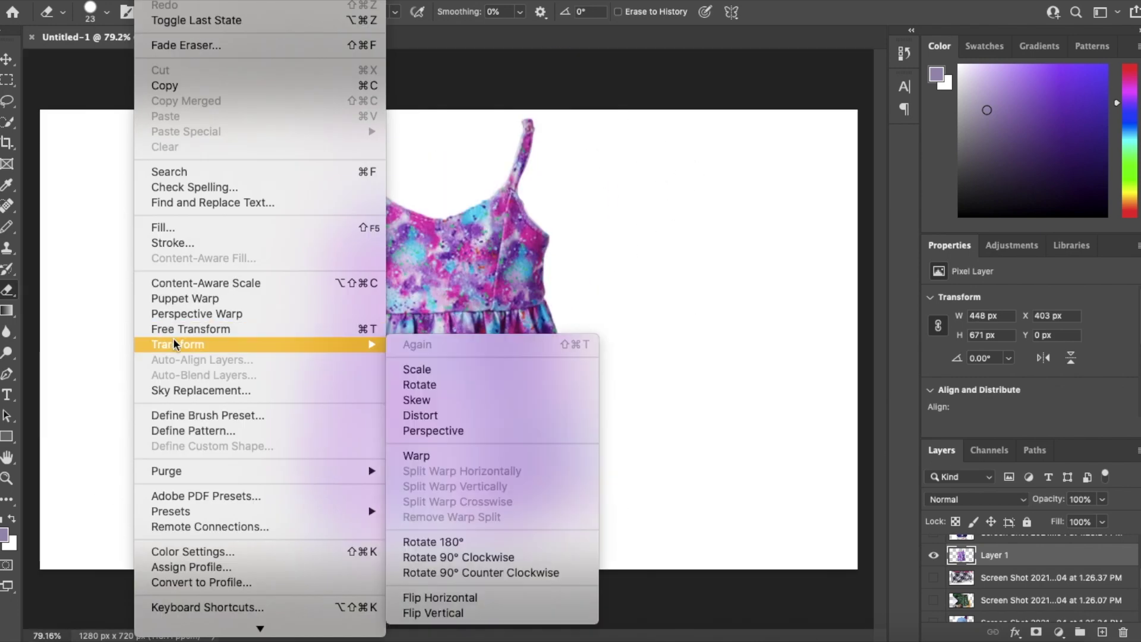
left_click(418, 369)
left_click_drag(578, 534, 461, 355)
left_click_drag(362, 280, 151, 381)
left_click_drag(181, 482, 202, 478)
left_click(806, 13)
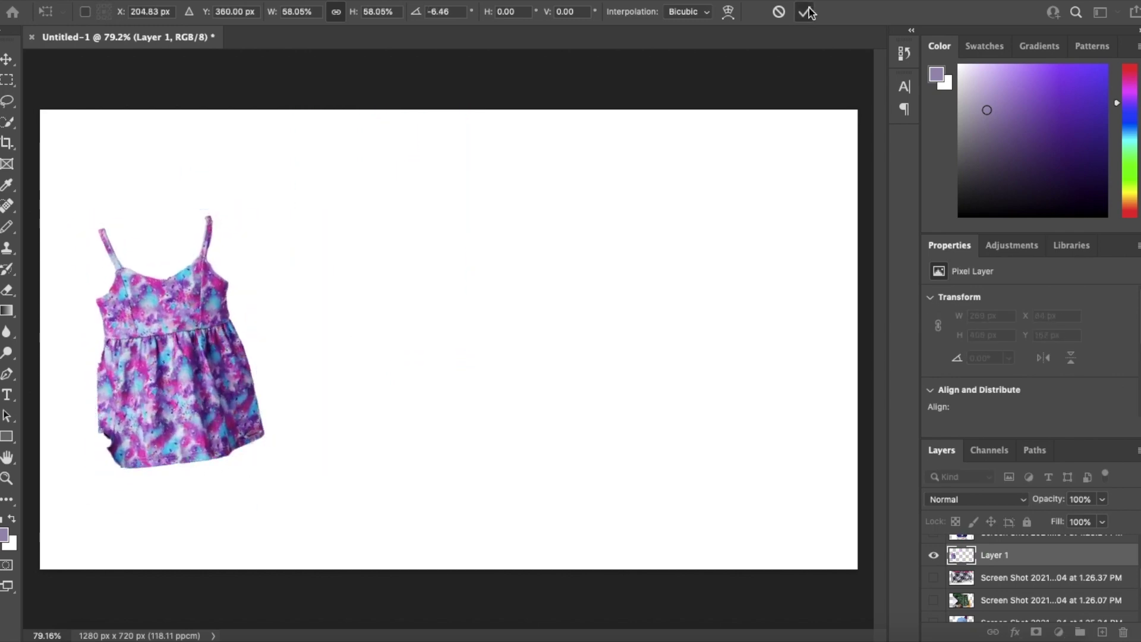
Step: Recolour the cut-out dress with Hue/Saturation, setting Hue +126 and Saturation +22 and raising Lightness slightly
left_click(145, 0)
mouse_move(178, 1)
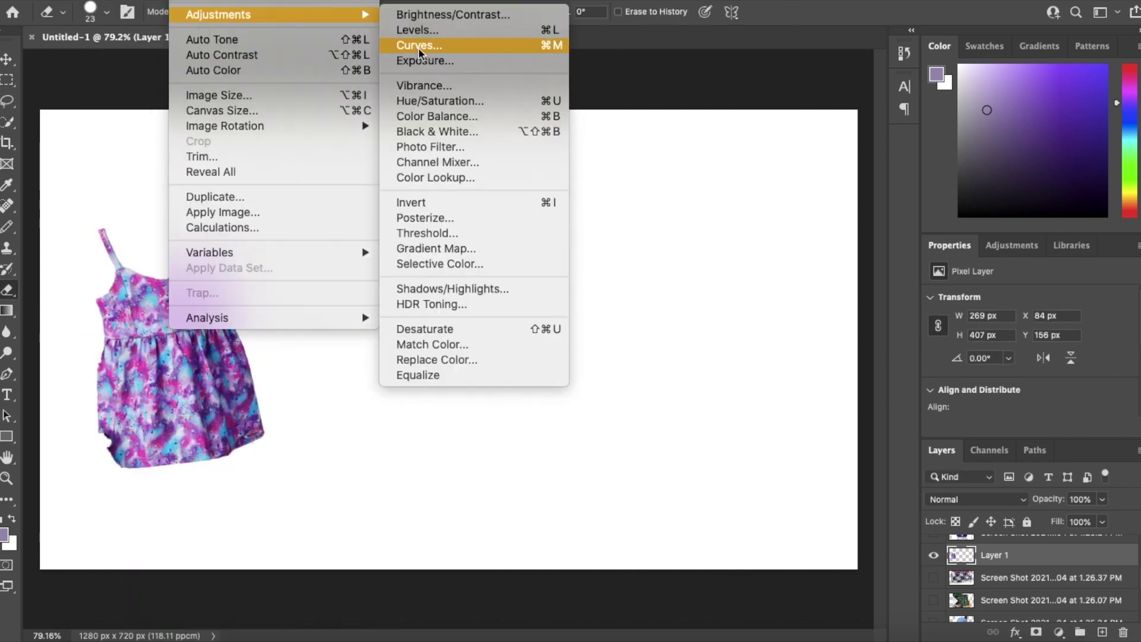
left_click(428, 99)
left_click_drag(774, 212, 836, 218)
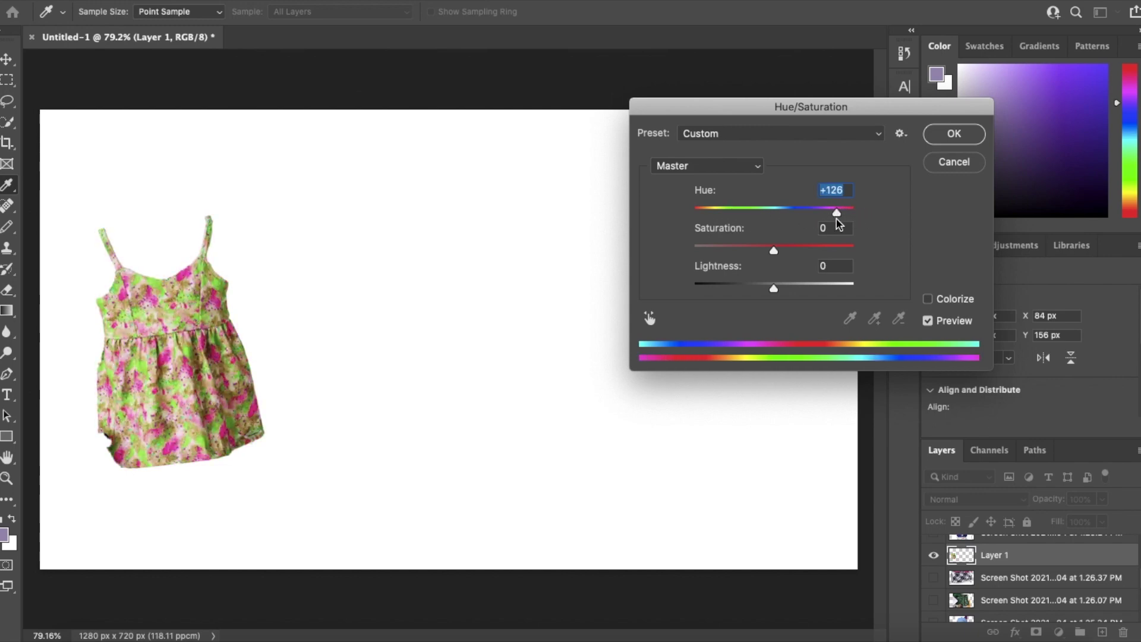
mouse_move(774, 251)
left_mouse_down()
mouse_move(819, 250)
mouse_move(775, 251)
left_mouse_up()
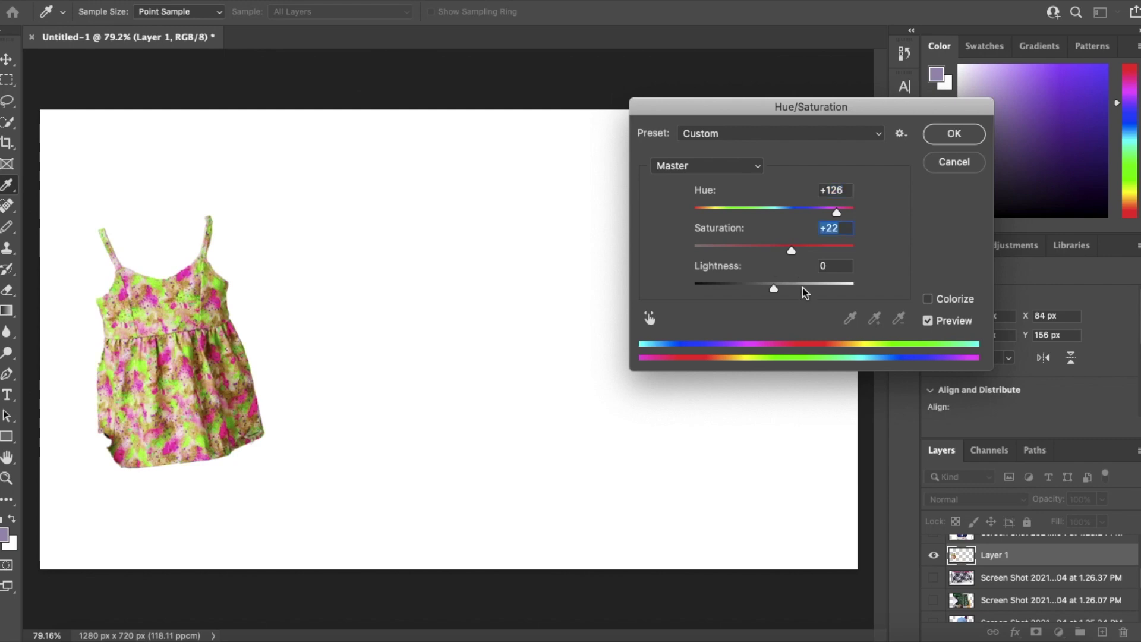
left_click_drag(803, 288, 790, 286)
key("Return")
key("e")
Step: Show the straw hat layer (1.24.43 PM), scale it down to about half size and move it to the canvas's upper middle
scroll(1006, 594, "down", 5)
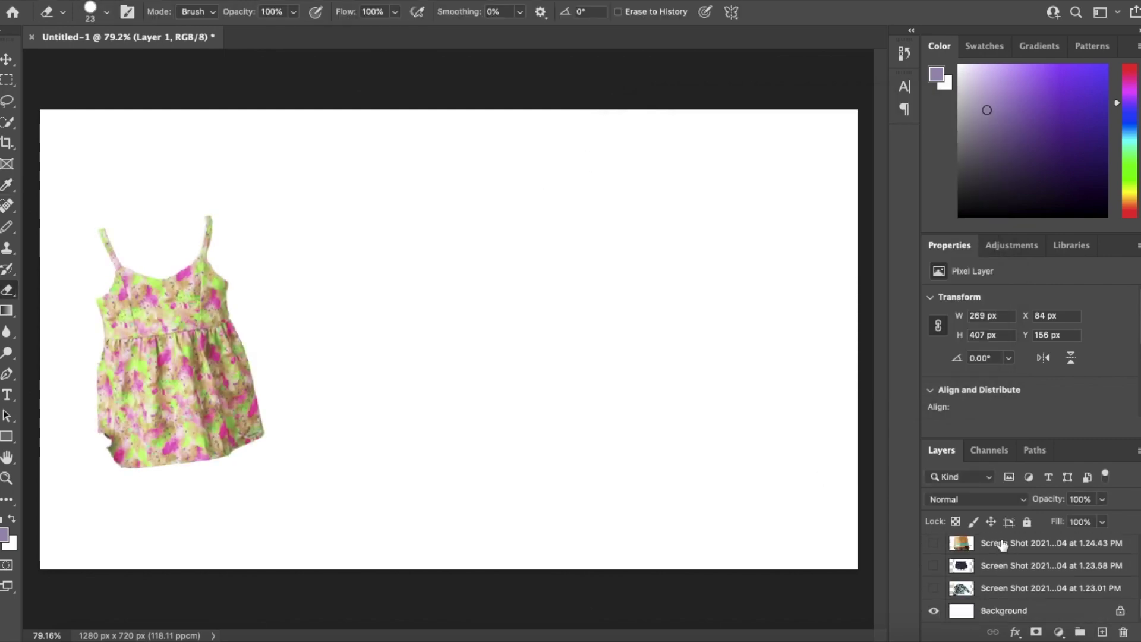
left_click(1003, 545)
left_click(934, 543)
left_click(139, 1)
left_click(190, 329)
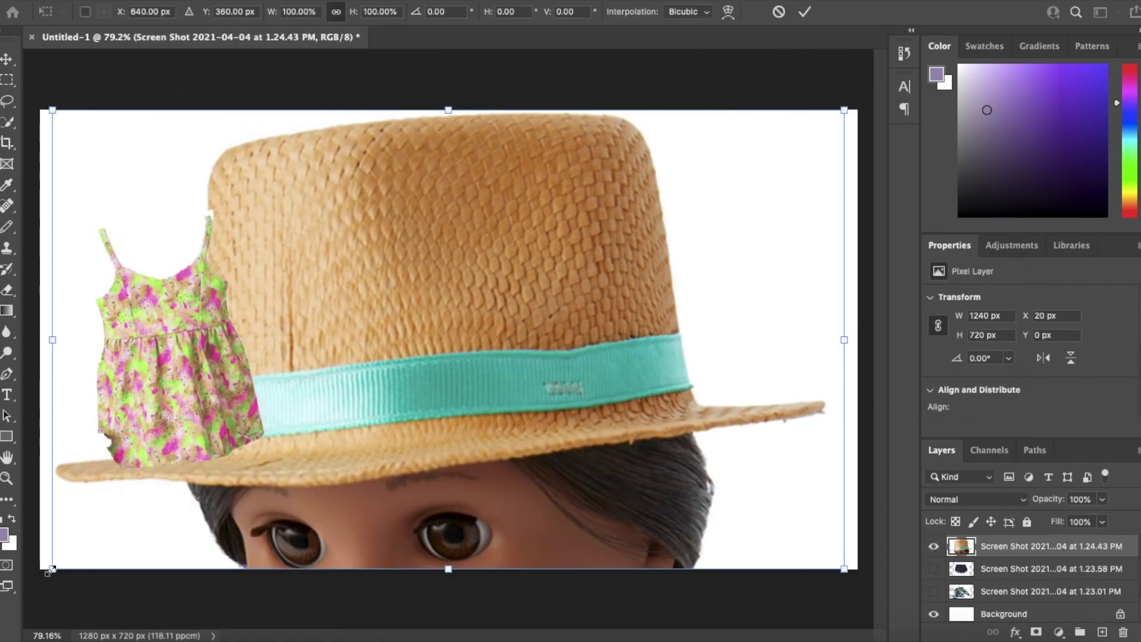
left_click_drag(51, 570, 463, 332)
left_click_drag(637, 297, 496, 367)
left_click(805, 12)
Step: Cut out the hat with Quick Selection onto a new layer and delete the 1.24.43 PM screenshot layer
left_click(8, 123)
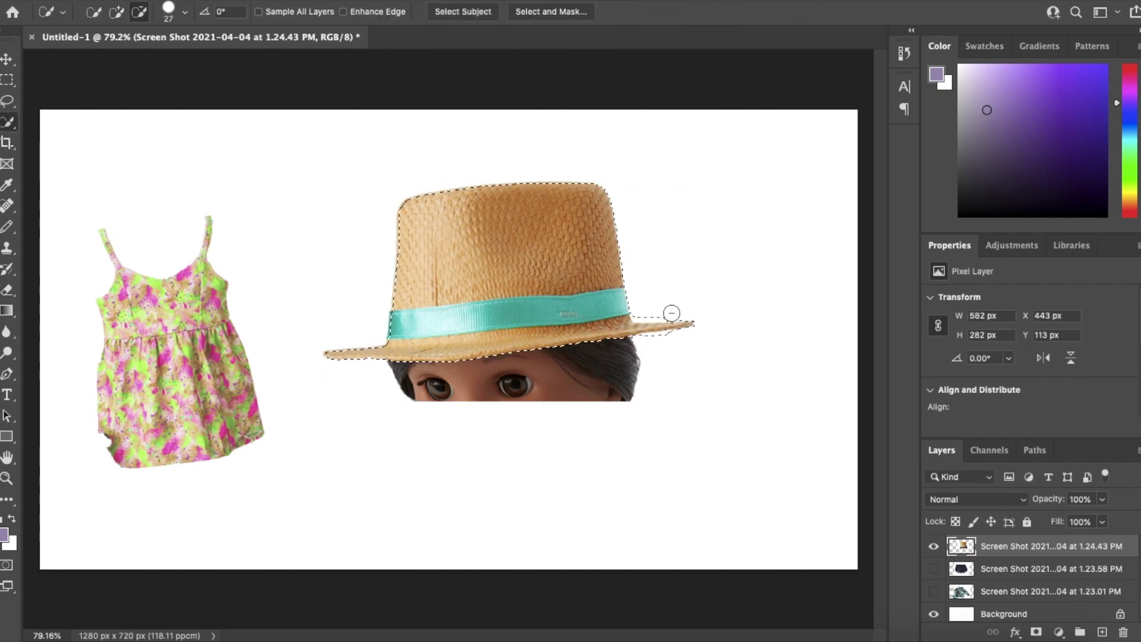
key("ctrl+j")
right_click(1046, 569)
left_click(862, 614)
left_click(692, 216)
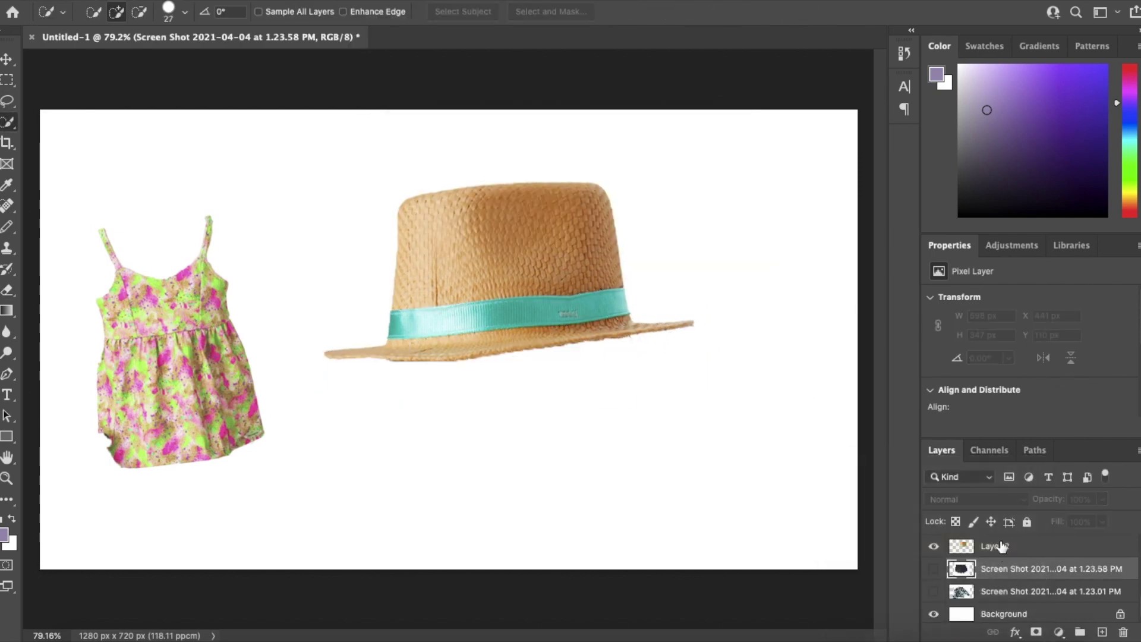
Step: Select the hat's teal ribbon on Layer 2 and copy it to a new layer
left_click(1003, 546)
left_click(143, 1)
mouse_move(183, 1)
mouse_move(238, 15)
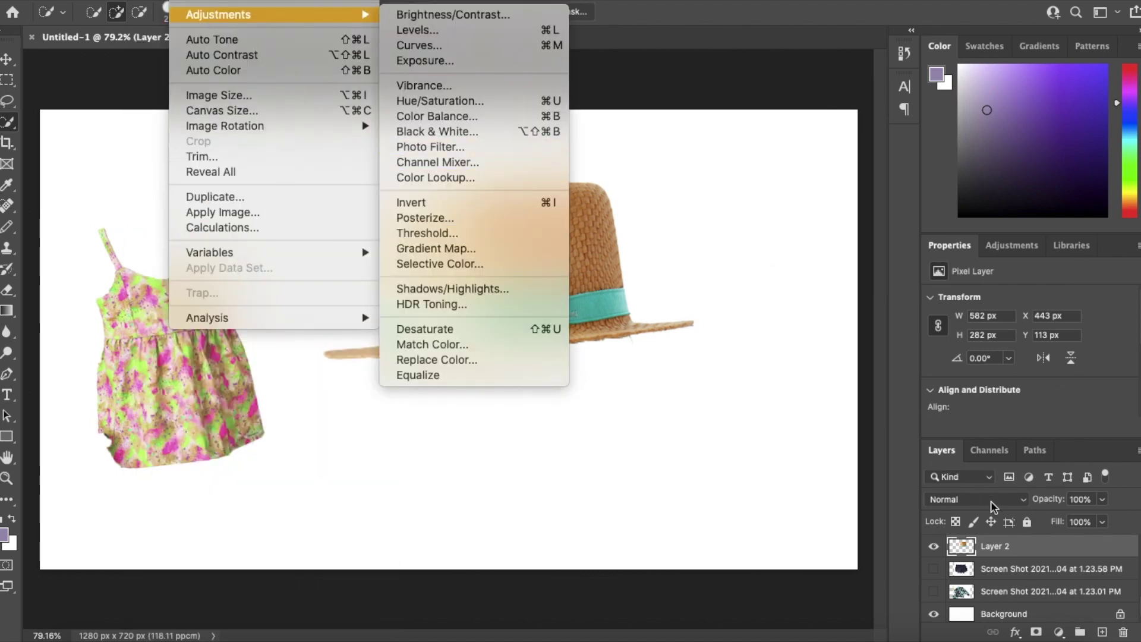
left_click(995, 548)
key("ctrl+j")
Step: Recolour the ribbon layer magenta with Hue/Saturation at Hue +143 and a slightly higher Lightness
left_click(173, 1)
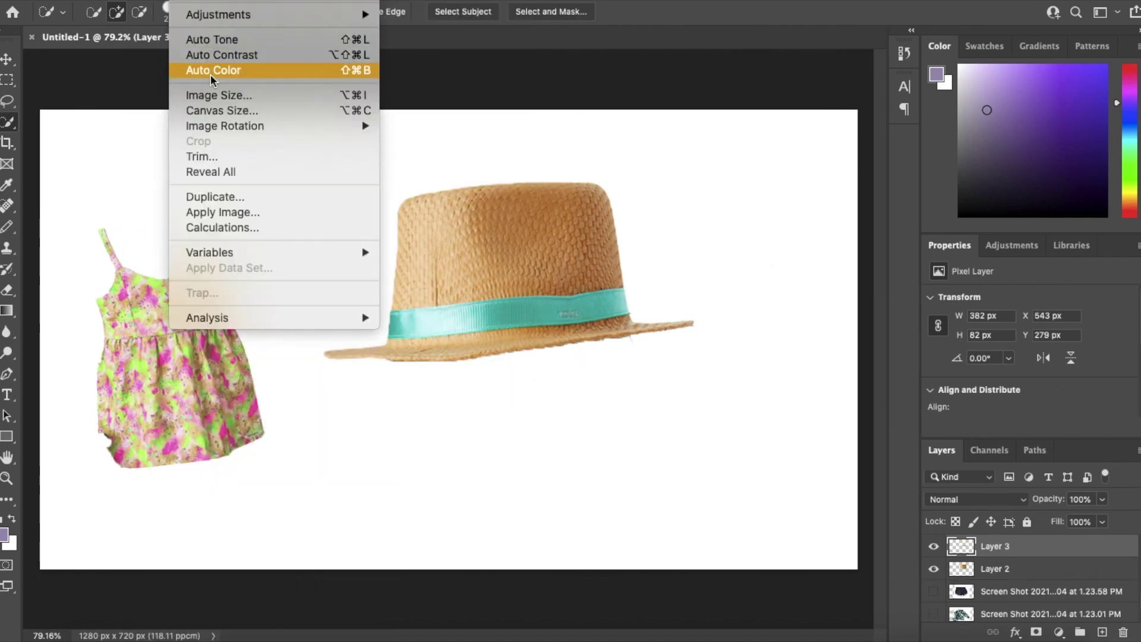
mouse_move(218, 13)
left_click(425, 100)
left_click_drag(825, 208, 843, 214)
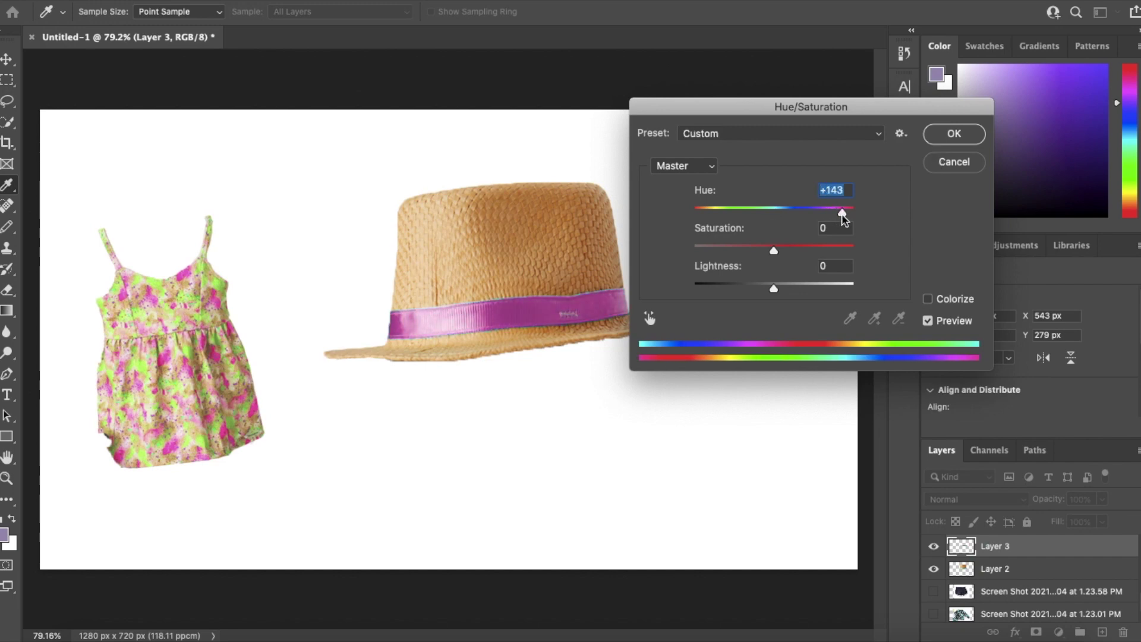
left_click(793, 284)
left_click(954, 134)
key("w")
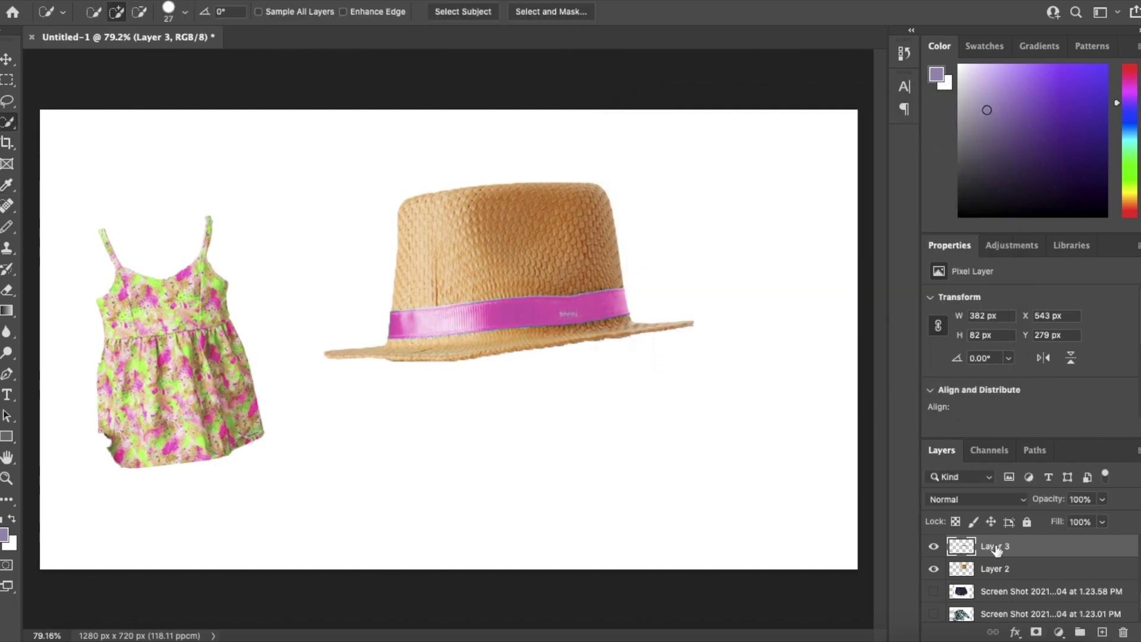
Step: Merge the recoloured ribbon on Layer 3 with the hat on Layer 2
left_click(996, 569)
right_click(1005, 548)
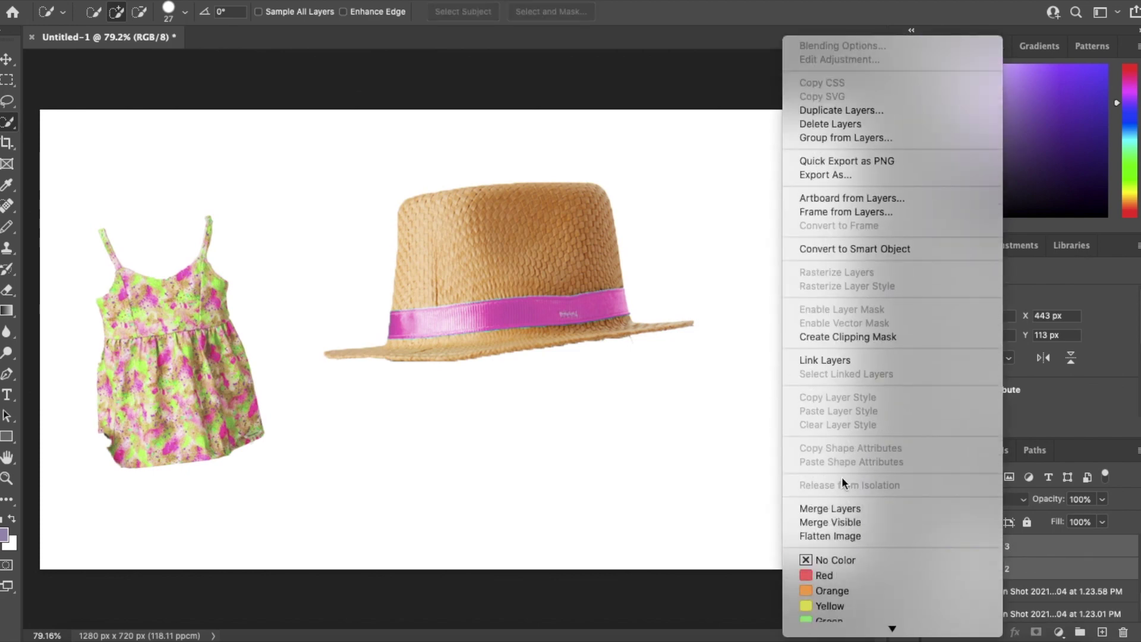
left_click(828, 458)
Step: Retouch the teal edges and the embroidered logo out of the hat ribbon with a 16 px Spot Healing Brush
left_click(7, 248)
left_click(7, 206)
left_click(106, 12)
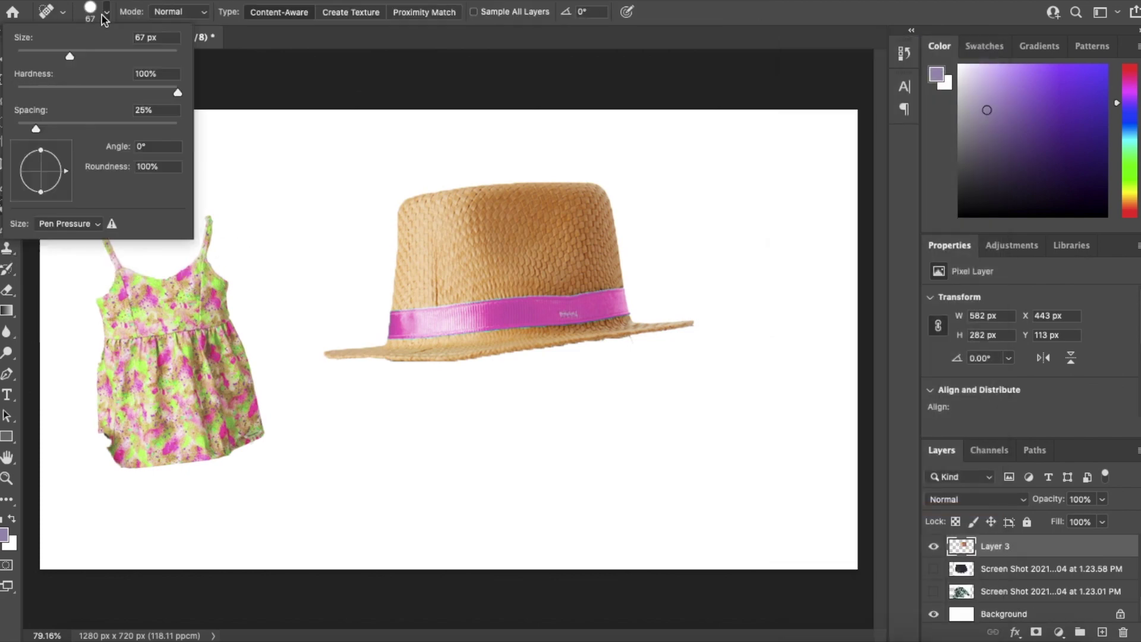
scroll(46, 56, "up", 5)
left_click_drag(69, 55, 28, 56)
left_click(329, 275)
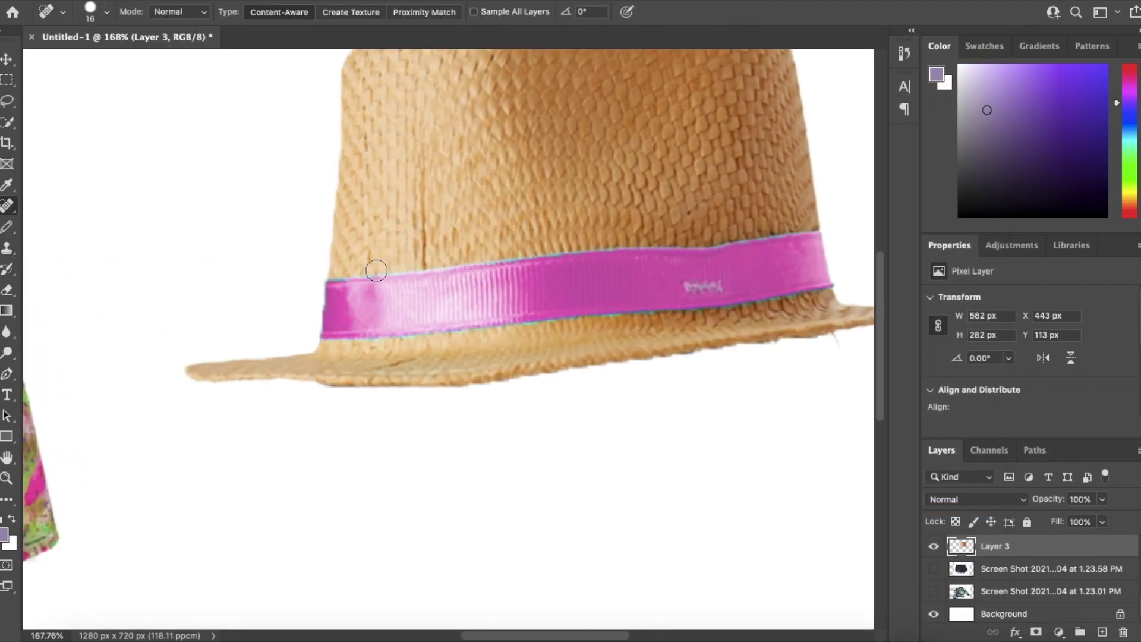
scroll(462, 374, "up", 1)
scroll(702, 282, "down", 10)
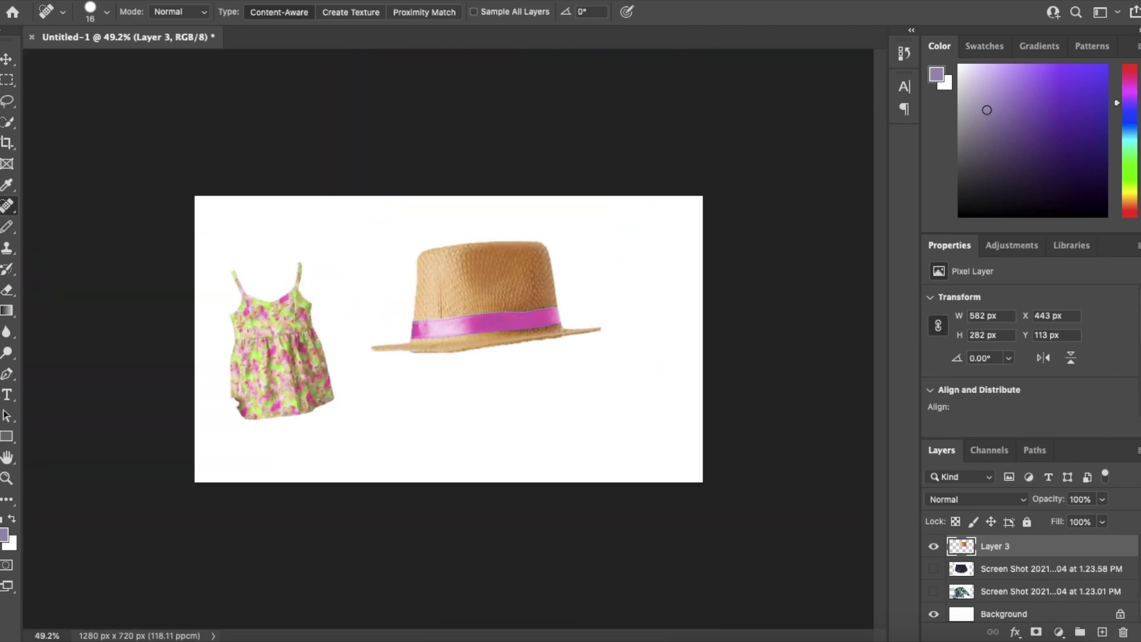
Step: Scale the hat to about 47%, move it above the dress and rotate it slightly to sit level
key("super+t")
left_click_drag(602, 352, 479, 292)
left_click_drag(426, 248, 270, 213)
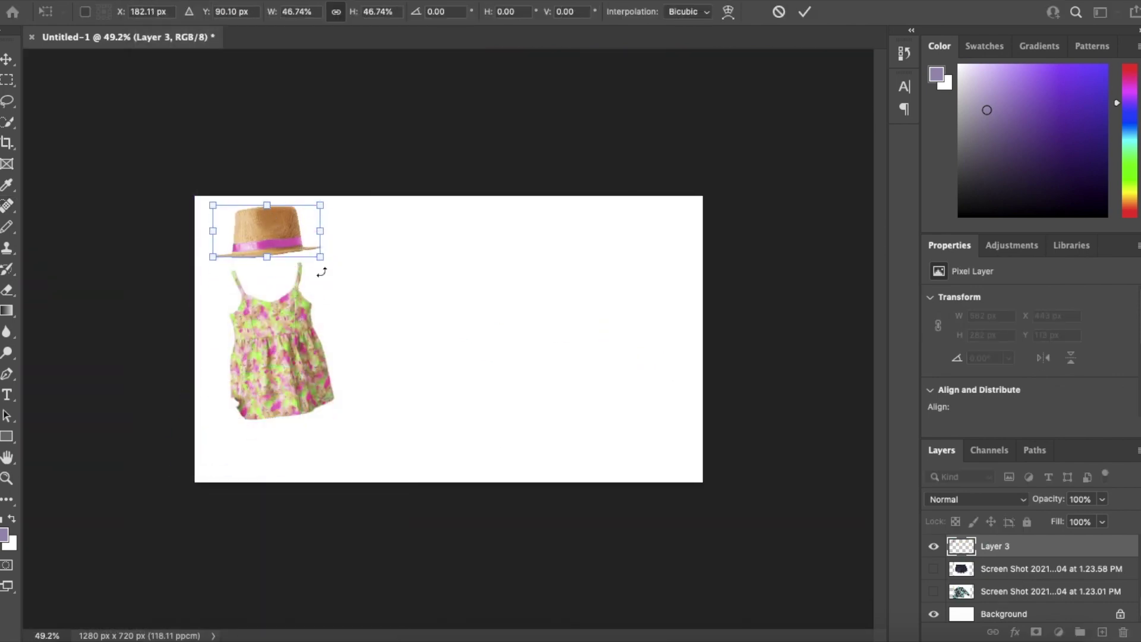
left_click_drag(323, 271, 318, 280)
key("Return")
key("j")
Step: Show the tote bag layer (1.28.56 PM) and select the bag with the Quick Selection tool
scroll(441, 341, "up", 1)
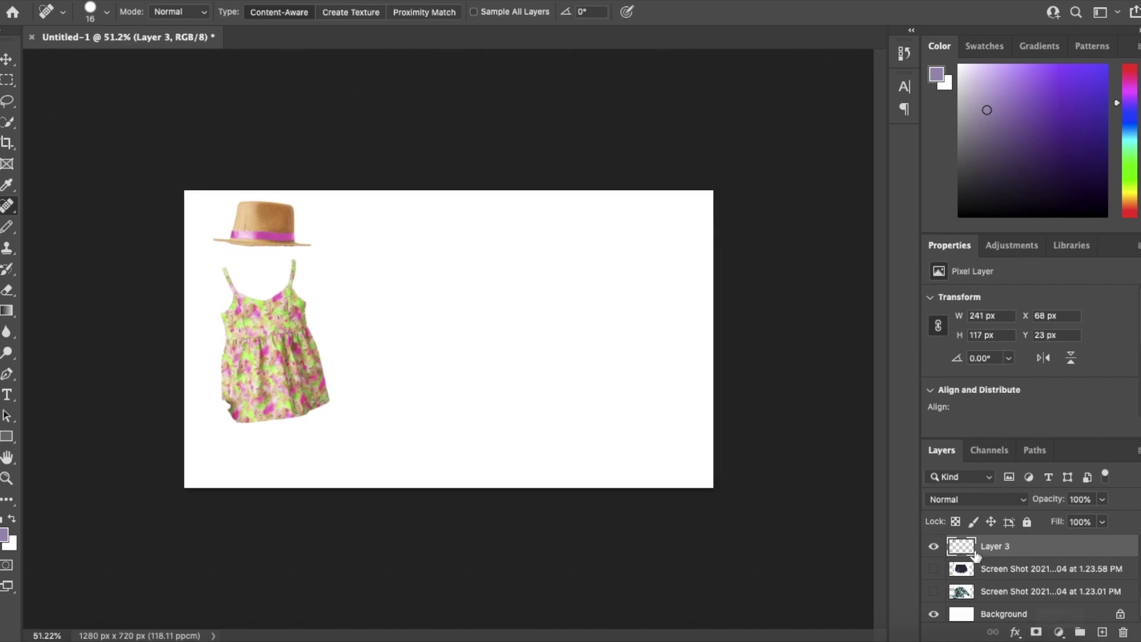
scroll(1016, 550, "up", 4)
left_click(1018, 552)
left_click(934, 547)
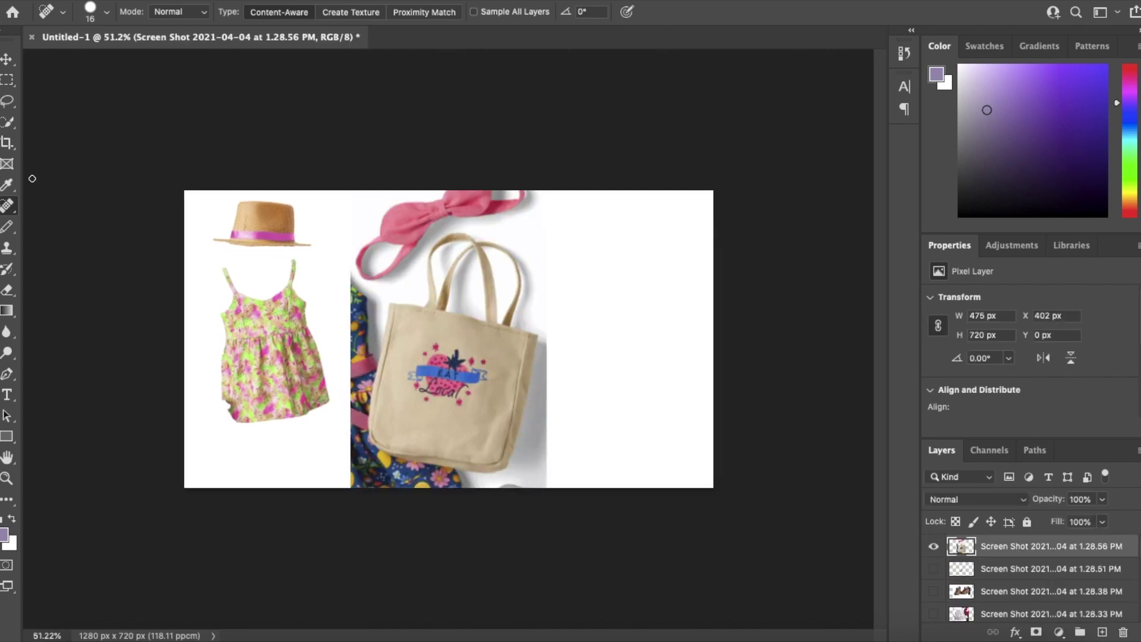
left_click(8, 123)
scroll(497, 356, "up", 3)
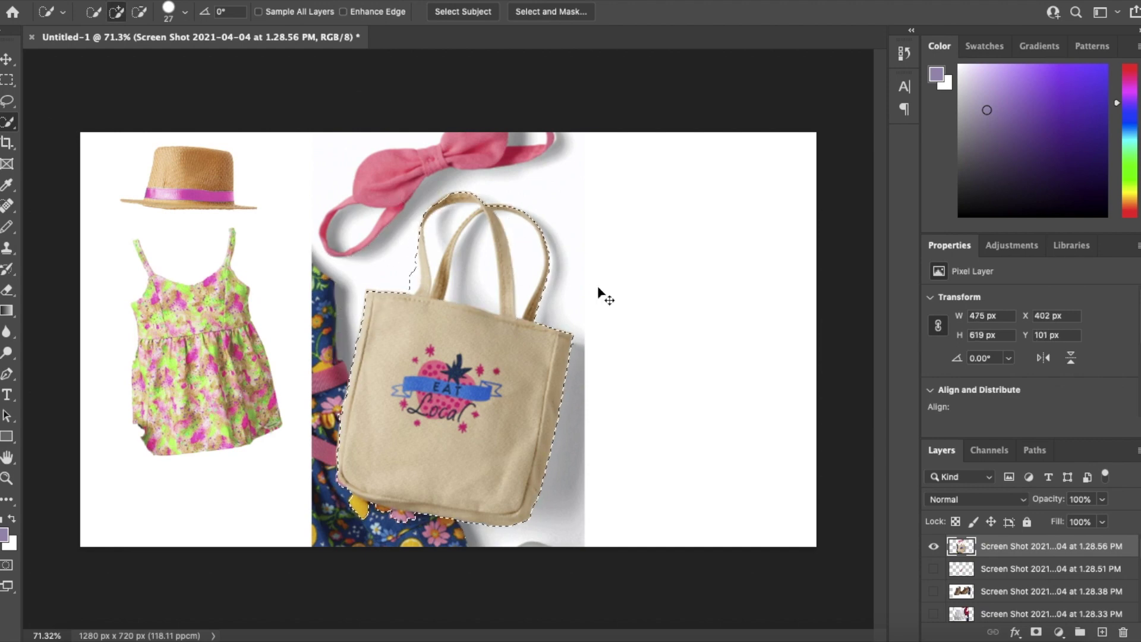
Step: Copy the selected tote bag to a new layer and delete the 1.28.56 PM screenshot layer
key("super+j")
right_click(1035, 568)
left_click(903, 611)
left_click(697, 219)
Step: Erase the leftover floral fragments and stray line around the tote bag on Layer 4 with a 23 px Eraser
left_click(1015, 546)
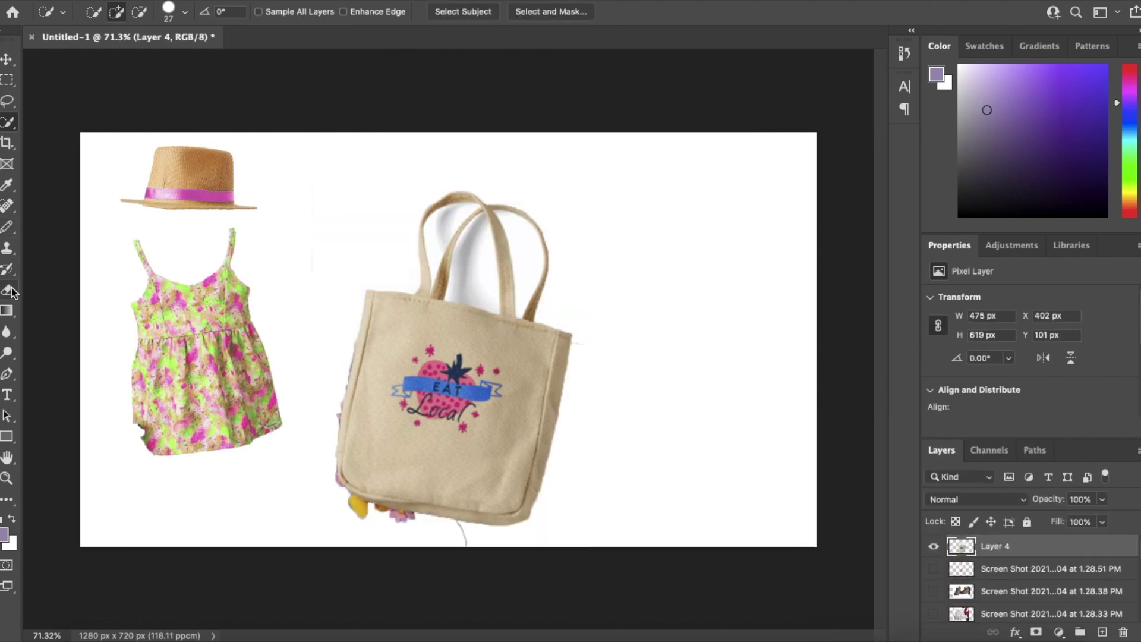
key("e")
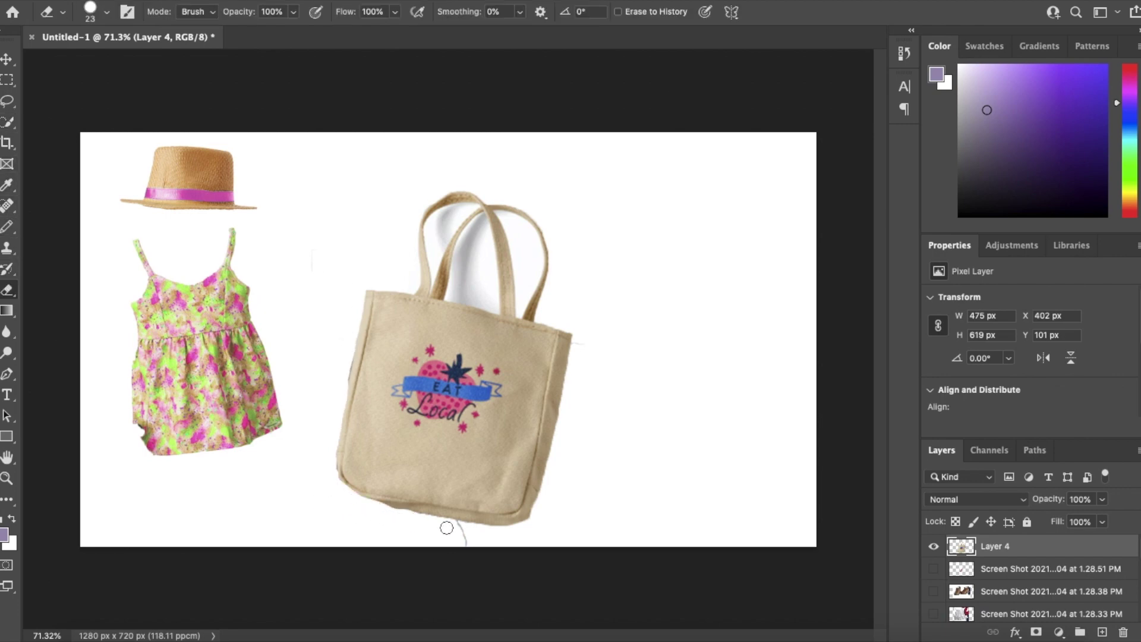
Step: Clone plain fabric over parts of the tote bag's "EAT Local" graphic with a 52 px Clone Stamp
left_click(4, 254)
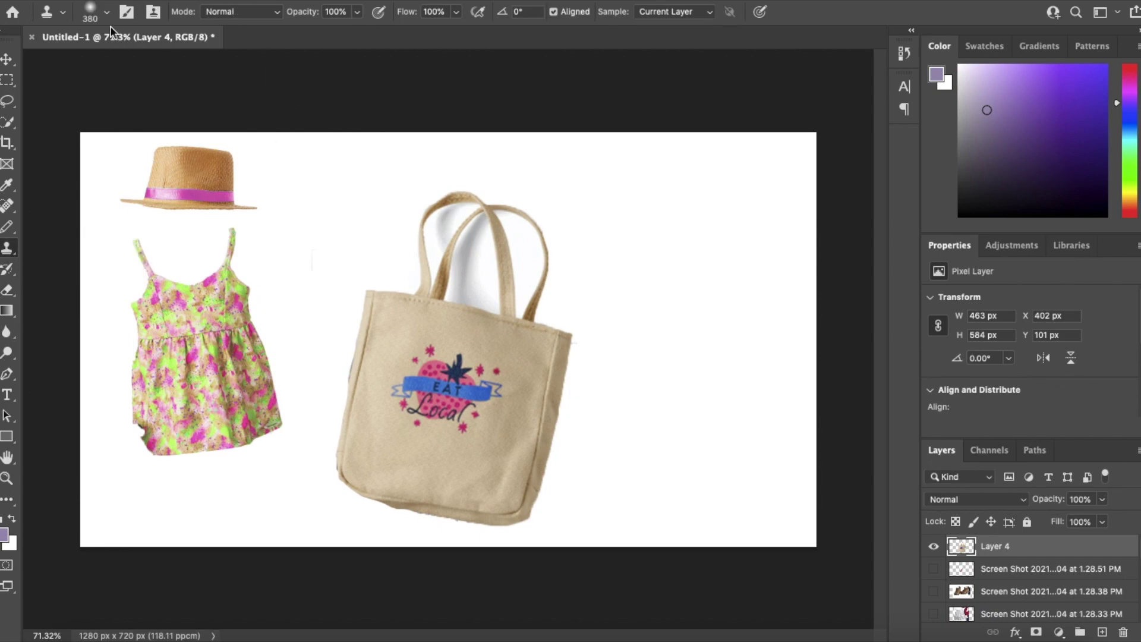
left_click(107, 12)
left_click(98, 60)
left_click(410, 446)
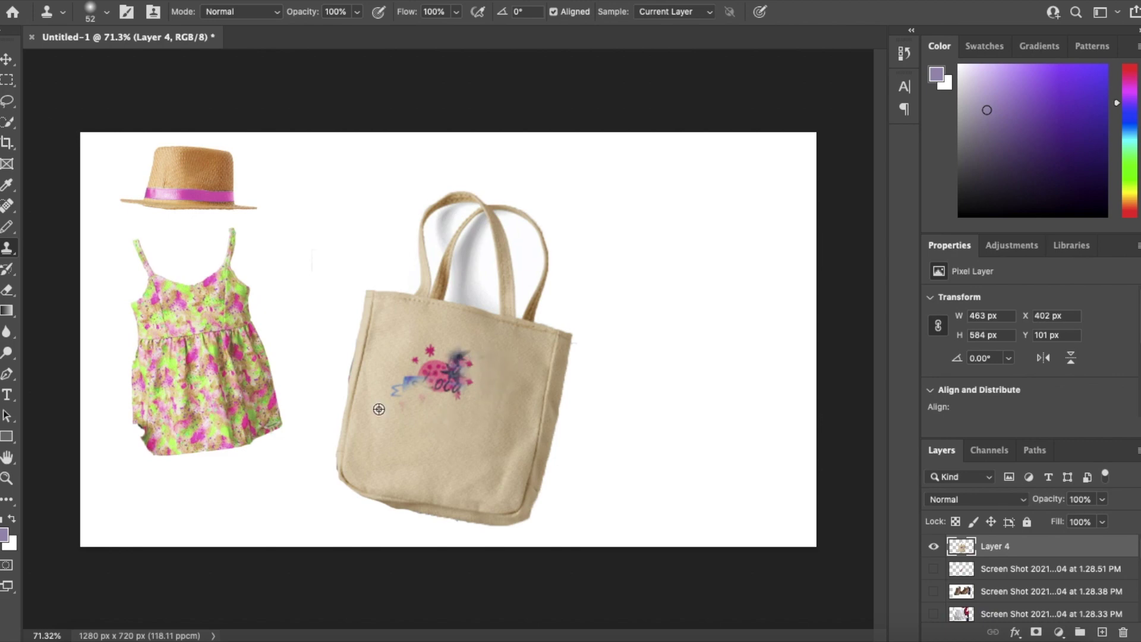
left_click_drag(405, 396, 405, 385)
Step: Remove the remaining graphic from the tote bag with a 34 px Spot Healing Brush
left_click(7, 206)
left_click(107, 12)
left_click(109, 55)
left_click(466, 354)
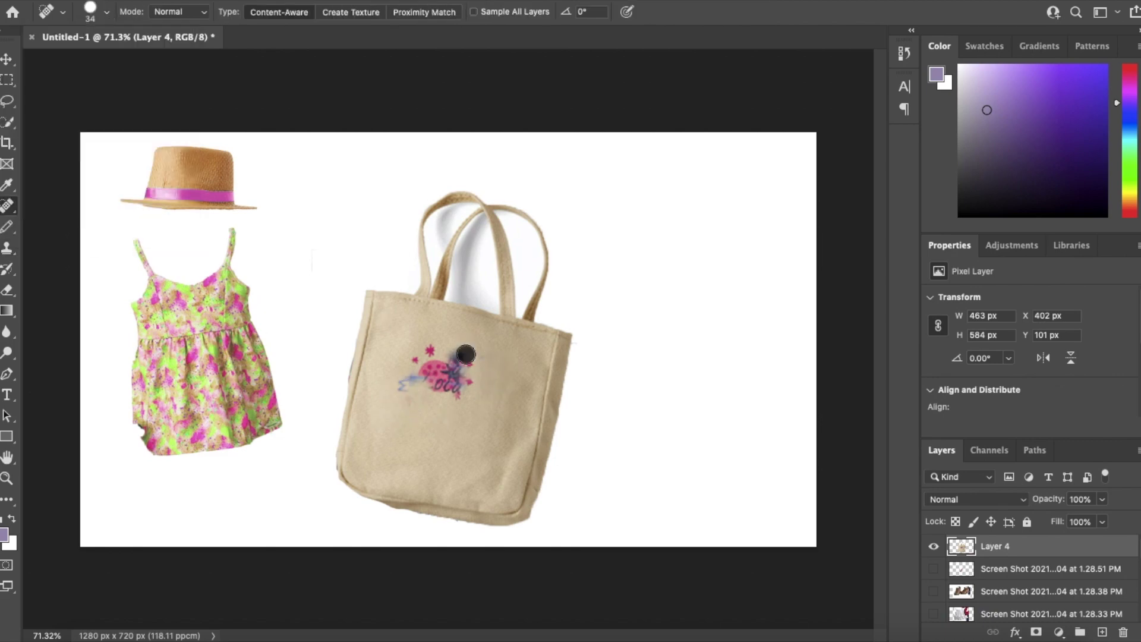
left_click_drag(426, 362, 428, 364)
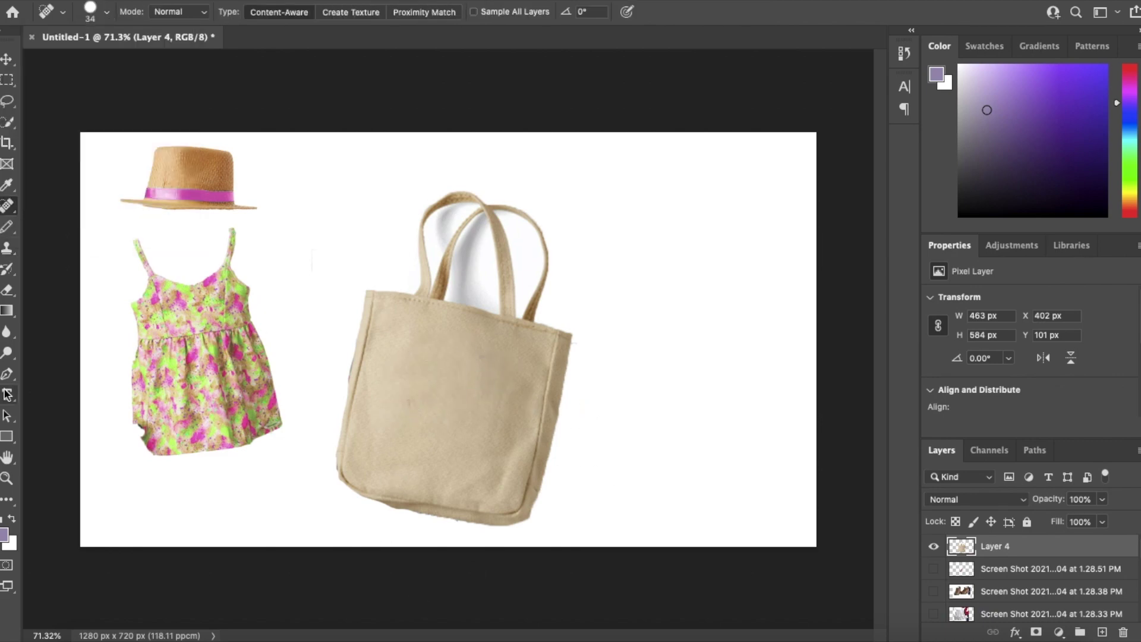
Step: Add the text "Flower Shower" on two lines over the tote bag in MADE Gentle at 24 pt
left_click(7, 394)
left_click(72, 390)
left_click(356, 311)
type("Summer")
left_click_drag(469, 297, 247, 295)
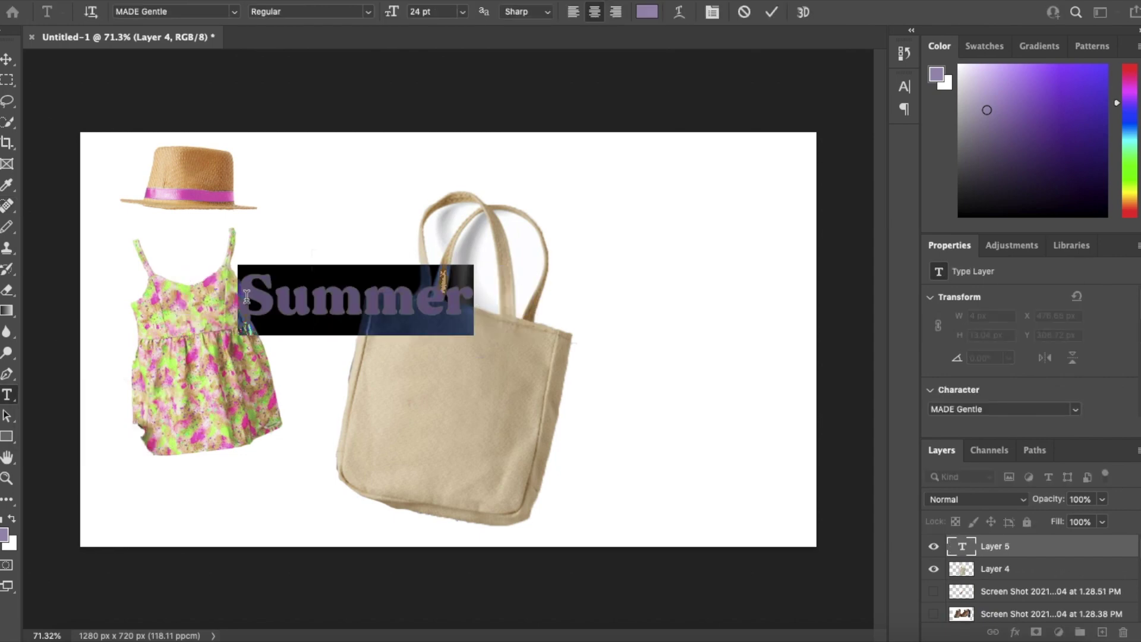
type("Flower Shower")
key("Left")
key("Left")
key("Left")
key("Left")
key("Left")
key("Left")
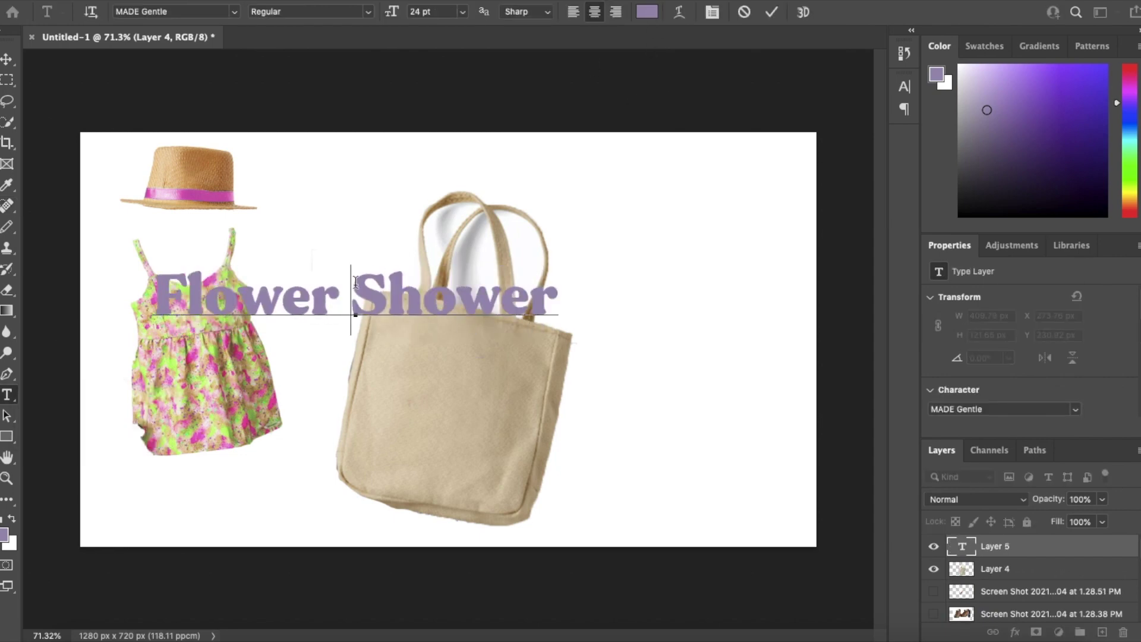
key("Return")
Step: Colour the "Flower Shower" text with the magenta sampled from the hat ribbon and set its font to A little sunshine
left_click(647, 11)
left_click(199, 195)
left_click(1084, 273)
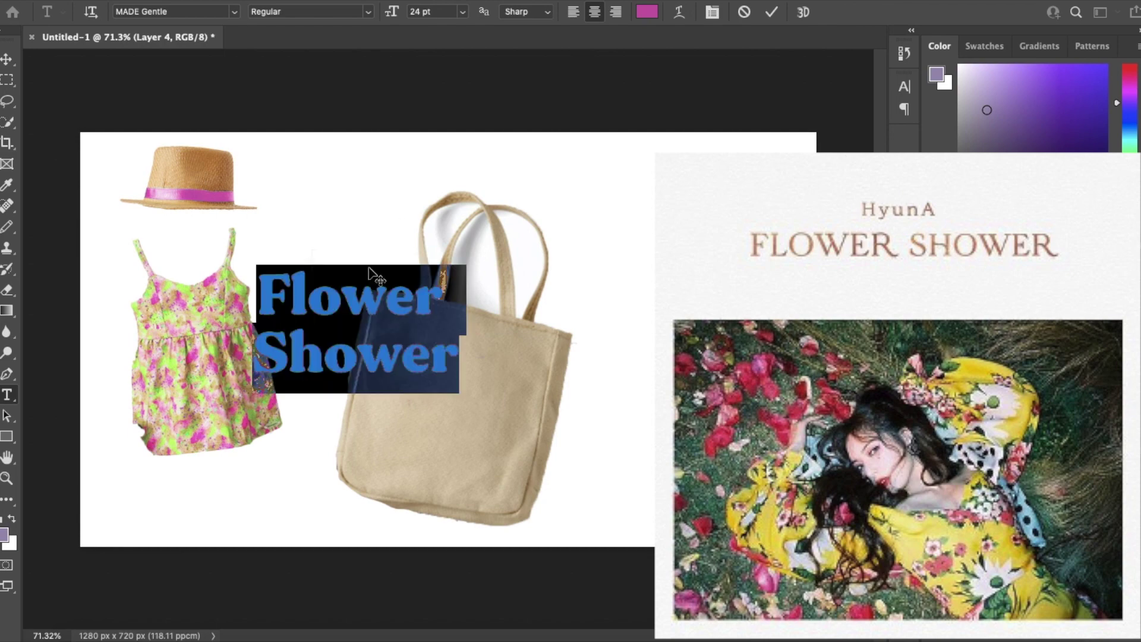
left_click(235, 13)
left_click(539, 338)
left_click_drag(538, 338, 786, 337)
left_click(235, 12)
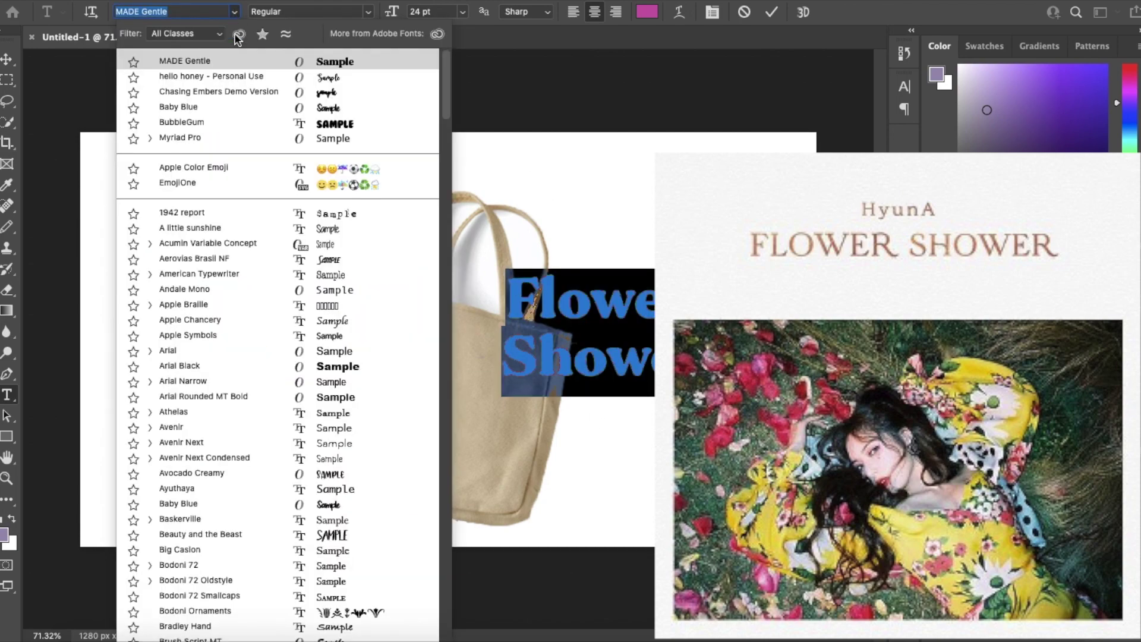
left_click(190, 228)
Step: Move the text onto the front of the tote bag and rotate it to match the bag's tilt
left_click(476, 420)
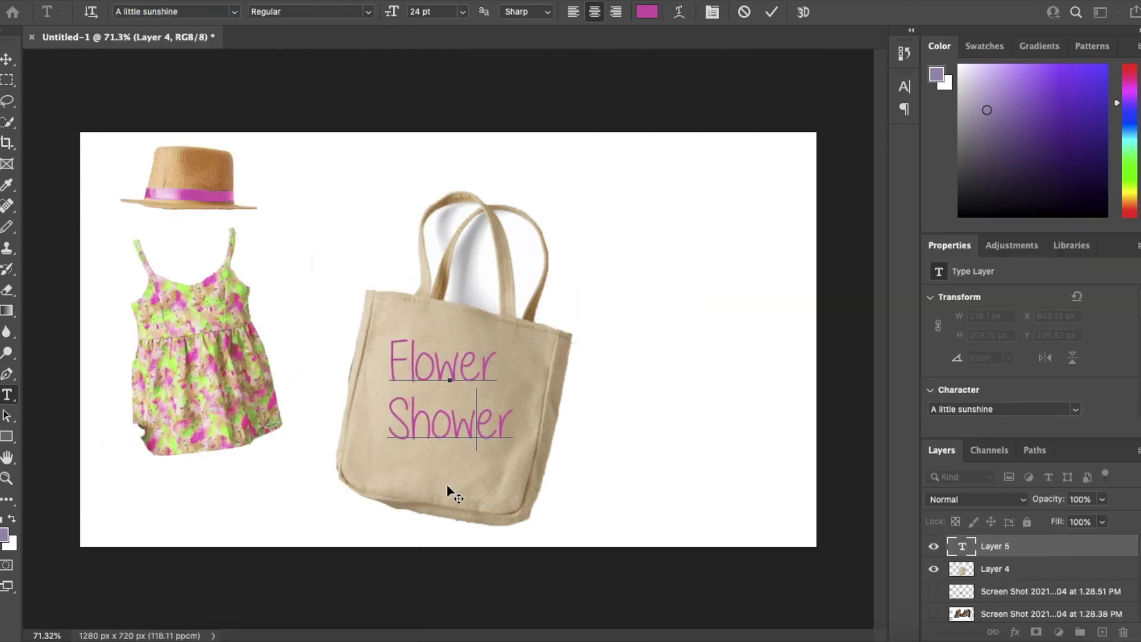
left_click_drag(501, 470, 533, 462)
left_click(771, 17)
left_click(184, 329)
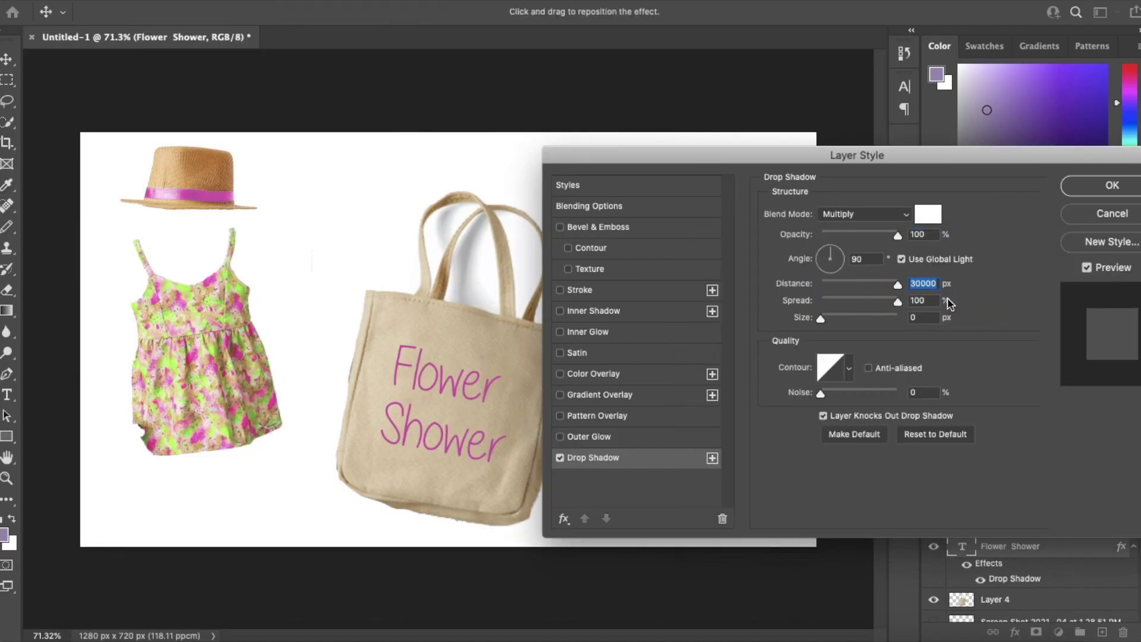
left_click(928, 218)
left_click(940, 376)
left_click(837, 421)
left_click(1100, 302)
left_click(1102, 215)
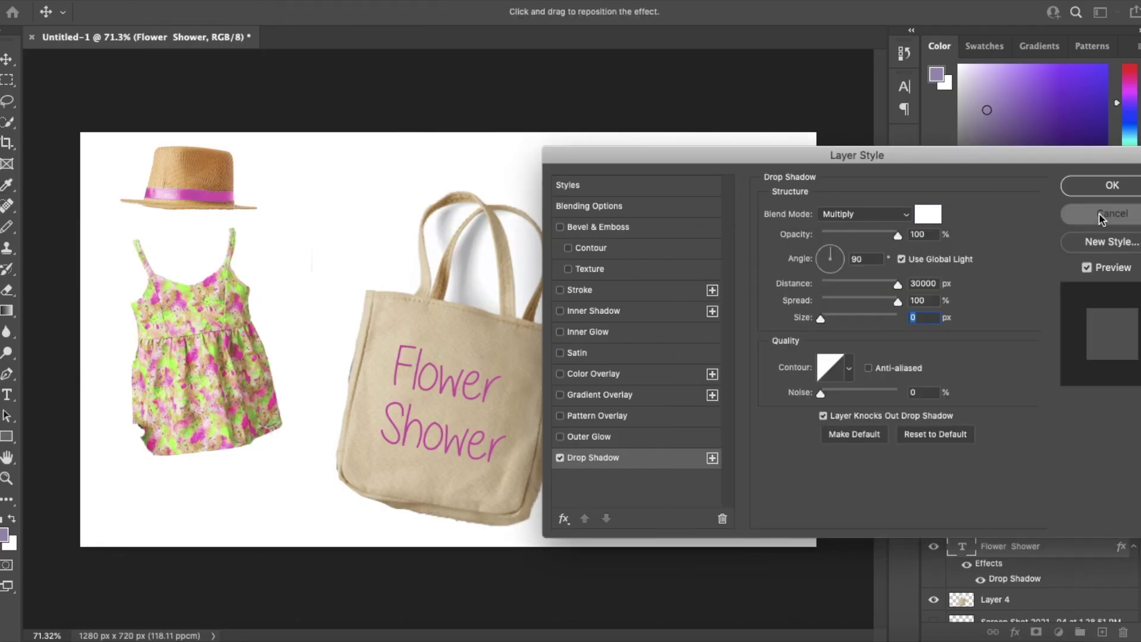
Step: Merge the "Flower Shower" text layer with the tote bag on Layer 4
left_click(1005, 569, "shift")
right_click(1006, 569)
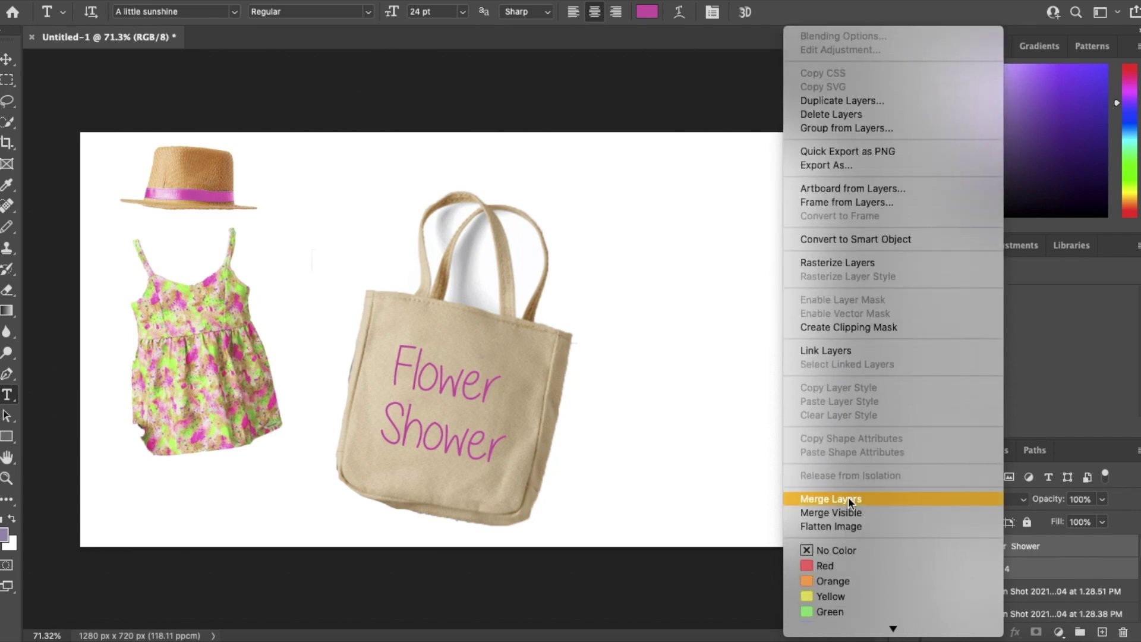
left_click(848, 499)
Step: Scale the tote bag to about 42% and place it over the dress's lower left side
left_click(145, 1)
left_click(200, 330)
left_click_drag(578, 191, 429, 377)
left_click_drag(378, 485, 161, 456)
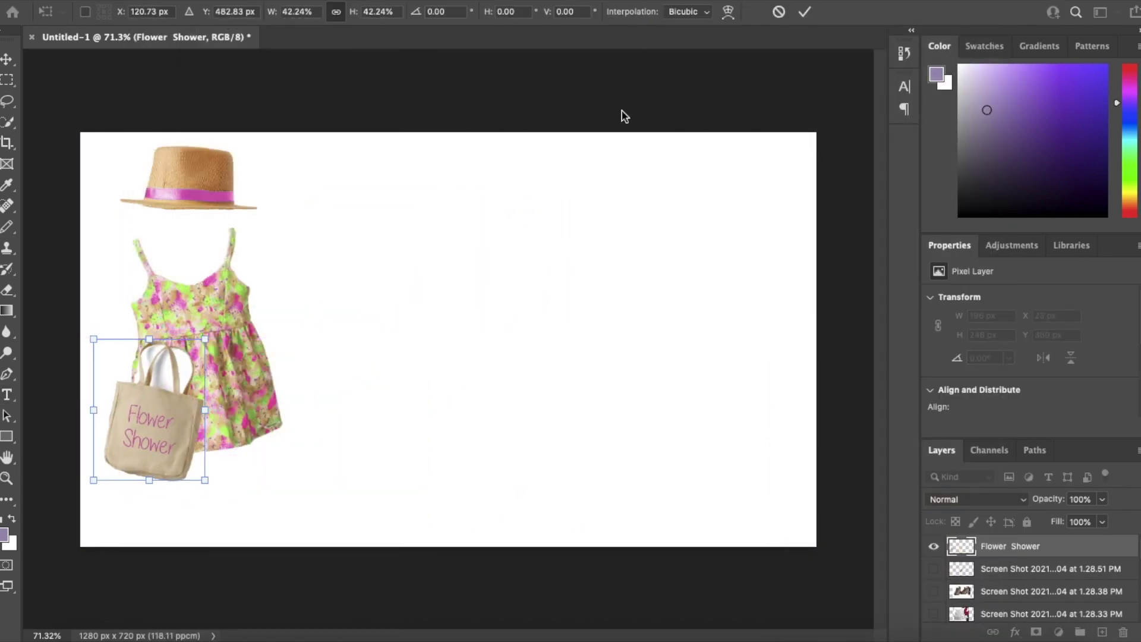
key("Return")
Step: Erase the white background left between the tote bag's handles with a smaller Eraser
scroll(181, 377, "up", 5)
scroll(181, 376, "left", 8)
scroll(181, 377, "right", 3)
left_click(8, 122)
left_click(7, 290)
left_click(107, 12)
left_click_drag(88, 61, 82, 62)
left_click_drag(260, 346, 278, 284)
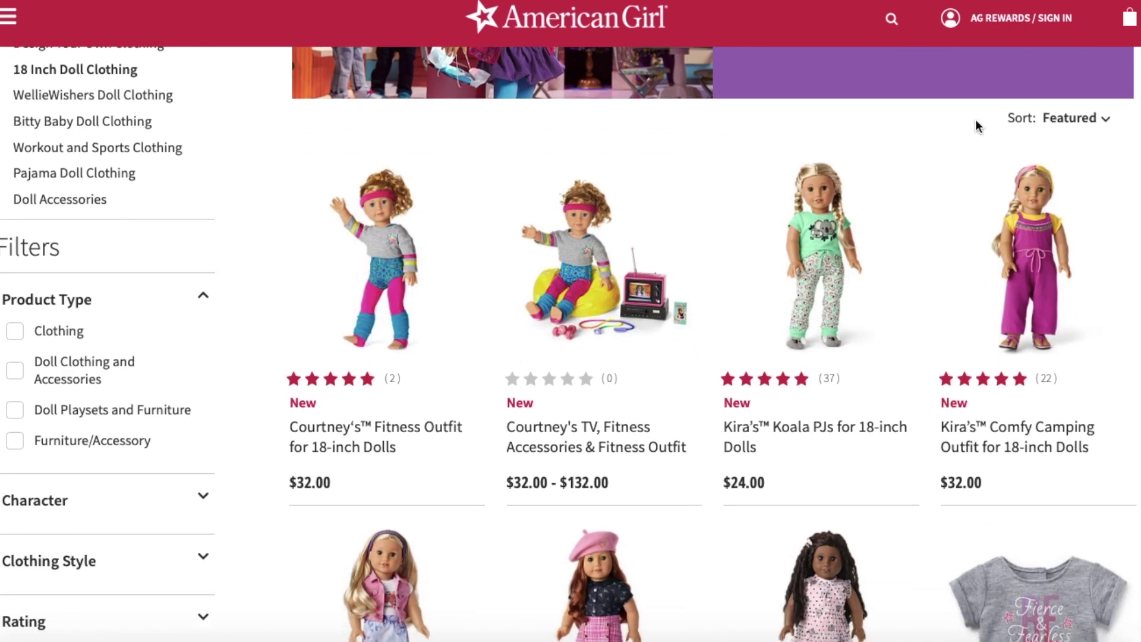
Step: Re-sort the doll clothing listing, open the Minty Sweet Tank Top & Skirt Outfit page and look through its items for shoes
left_click(1093, 118)
left_click(980, 186)
scroll(904, 377, "down", 15)
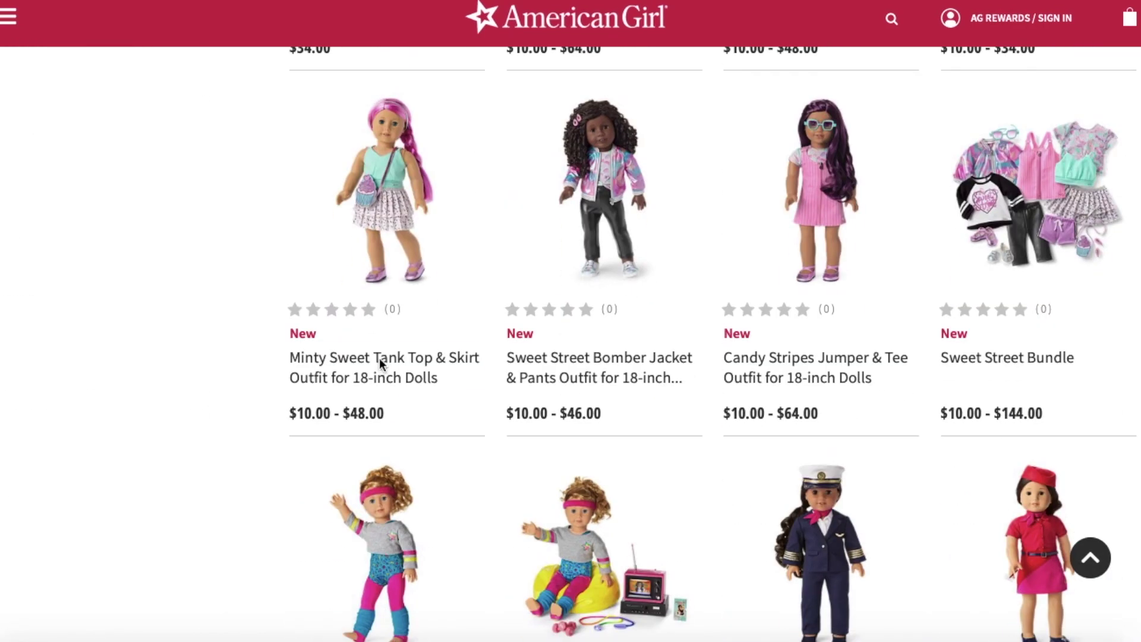
left_click(380, 359)
scroll(379, 359, "down", 1)
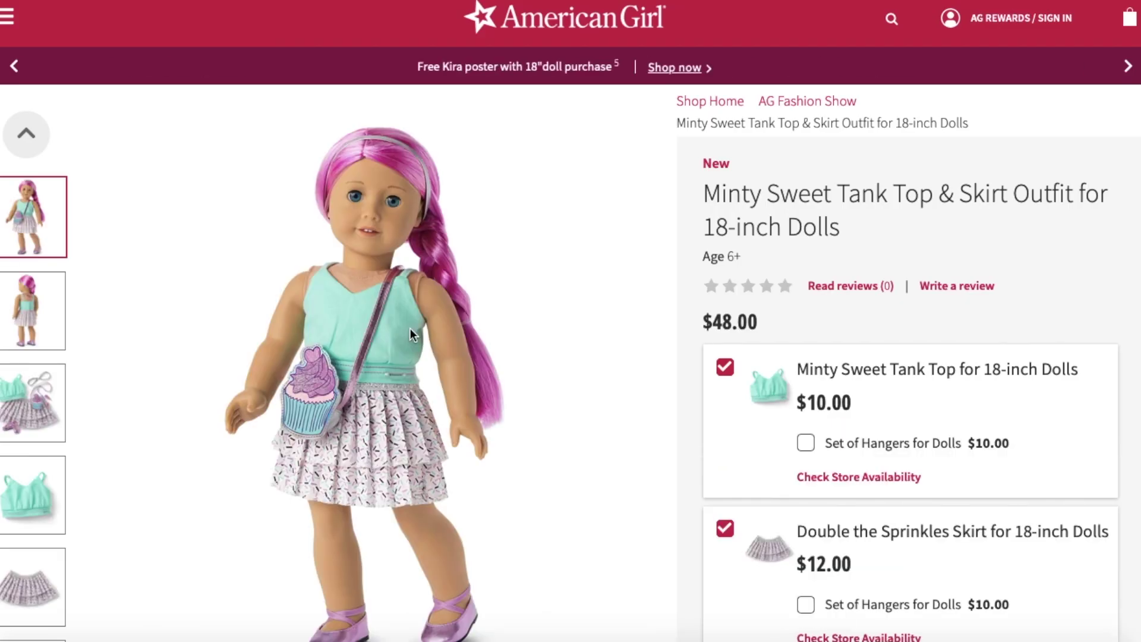
scroll(24, 429, "down", 2)
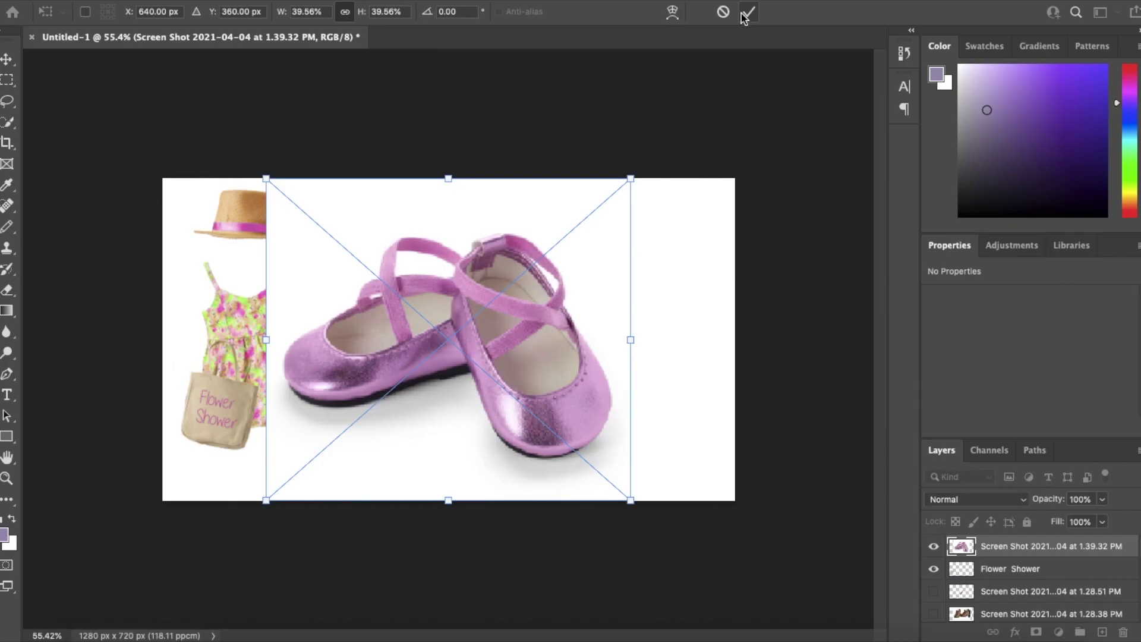
Step: Place the purple shoes screenshot on the canvas and rasterize its layer
right_click(1092, 547)
left_click(934, 537)
Step: Try to isolate the purple shoes on a new layer with Quick Selection, and discard the copies
key("w")
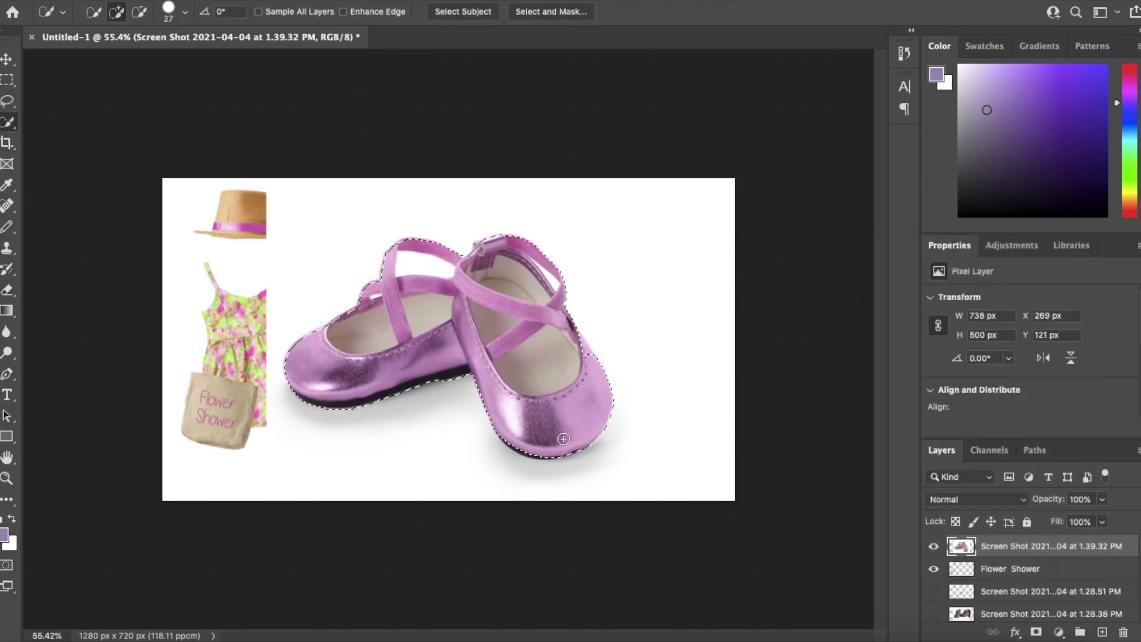
key("ctrl+j")
right_click(1020, 568)
left_click(853, 499)
left_click(678, 215)
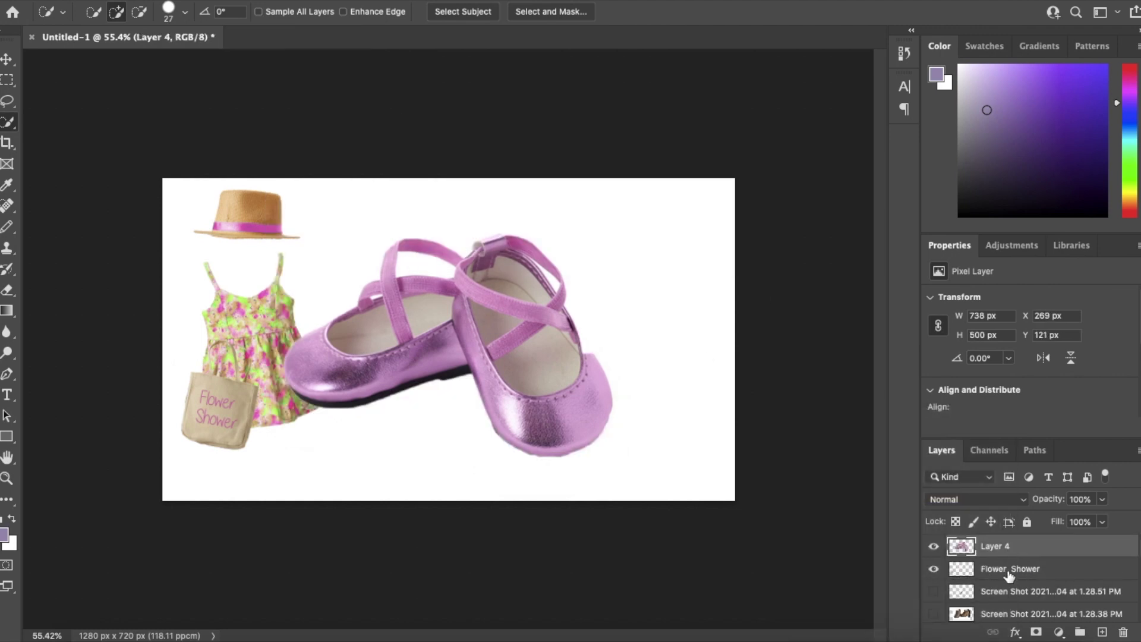
key("ctrl+z")
right_click(1000, 544)
left_click(834, 625)
left_click(678, 215)
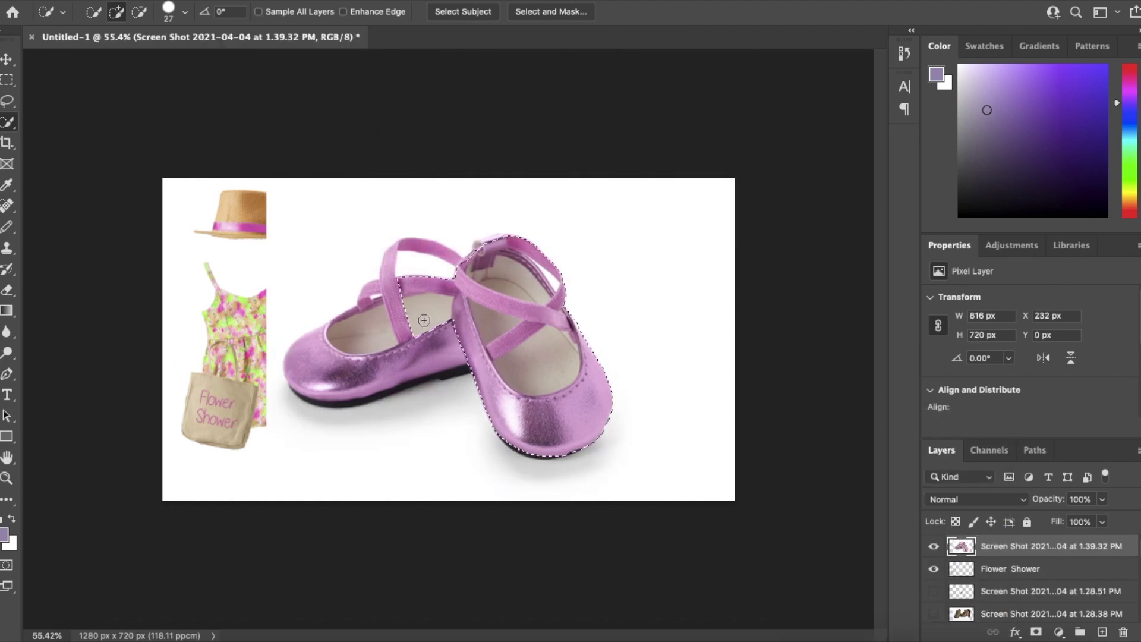
key("ctrl+j")
right_click(988, 571)
left_click(844, 493)
left_click(677, 216)
key("ctrl+z")
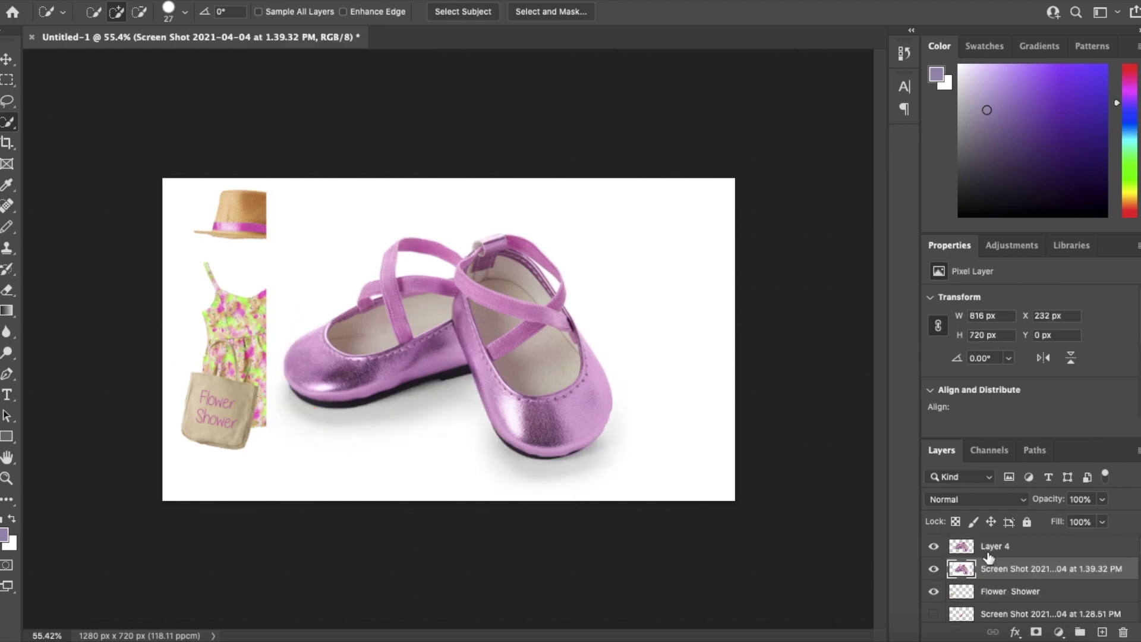
right_click(989, 544)
left_click(804, 196)
left_click(691, 215)
Step: Erase the white background around the shoes with a 75 px Eraser
left_click(6, 290)
left_click(106, 12)
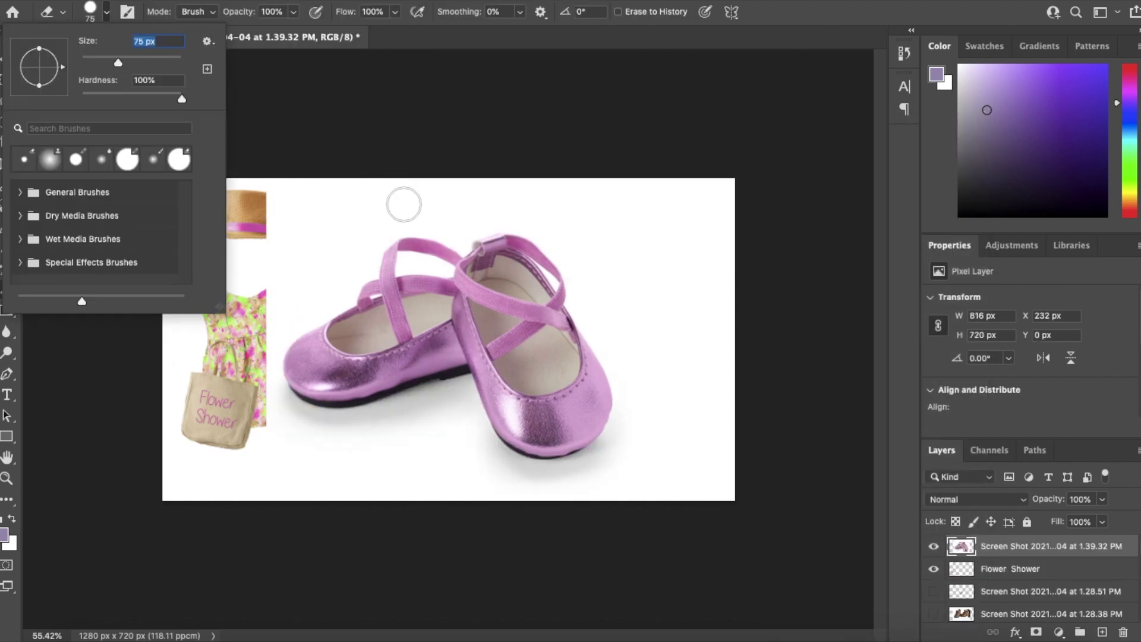
mouse_move(278, 189)
left_mouse_down()
mouse_move(272, 354)
mouse_move(281, 196)
left_mouse_up()
Step: Shift the shoes' hue toward pink and raise their saturation with Hue/Saturation
key("ctrl+u")
left_click_drag(774, 212, 813, 211)
left_click_drag(774, 250, 794, 255)
mouse_move(795, 214)
left_mouse_down()
mouse_move(813, 215)
mouse_move(691, 222)
mouse_move(787, 223)
left_mouse_up()
left_click(954, 133)
Step: Scale the shoes to about 286 × 272 px and place them just below the dress's hem
left_click(143, 1)
left_click(228, 331)
left_click_drag(631, 178, 437, 349)
left_click_drag(357, 428, 314, 426)
left_click_drag(393, 347, 333, 402)
left_click_drag(279, 449, 304, 449)
left_click_drag(368, 393, 352, 377)
left_click(805, 11)
Step: Erase the leftover white background between the shoes and the dress's hem with a 20 px Eraser
scroll(280, 383, "up", 6)
left_click(107, 12)
left_click(154, 163)
left_click_drag(259, 331, 198, 351)
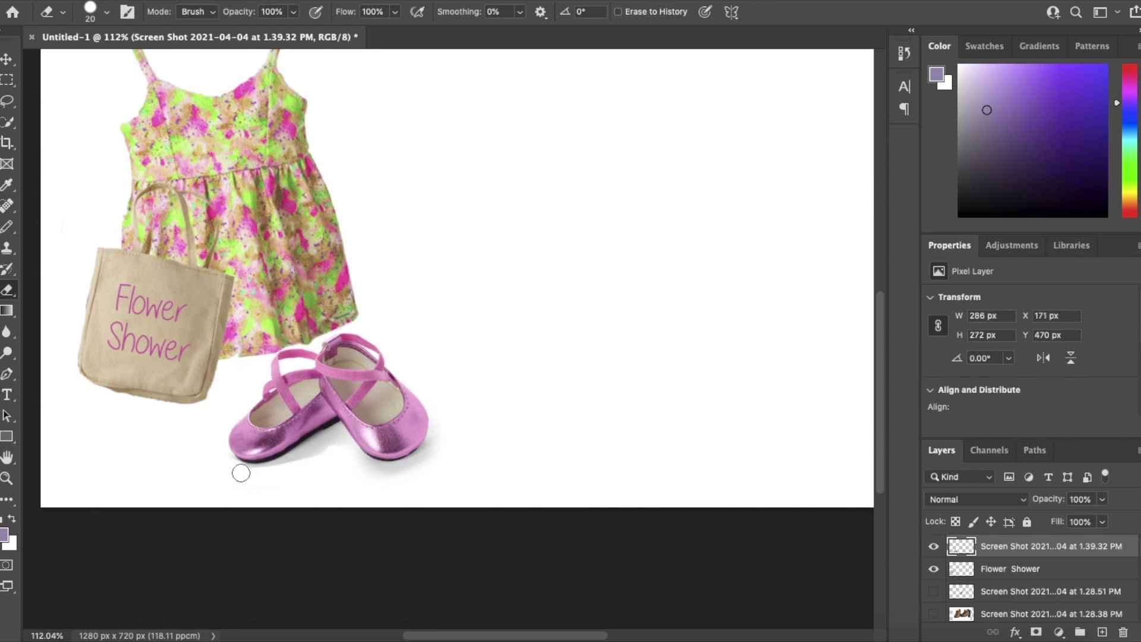
scroll(293, 347, "up", 7)
scroll(257, 352, "left", 5)
left_click_drag(280, 359, 369, 349)
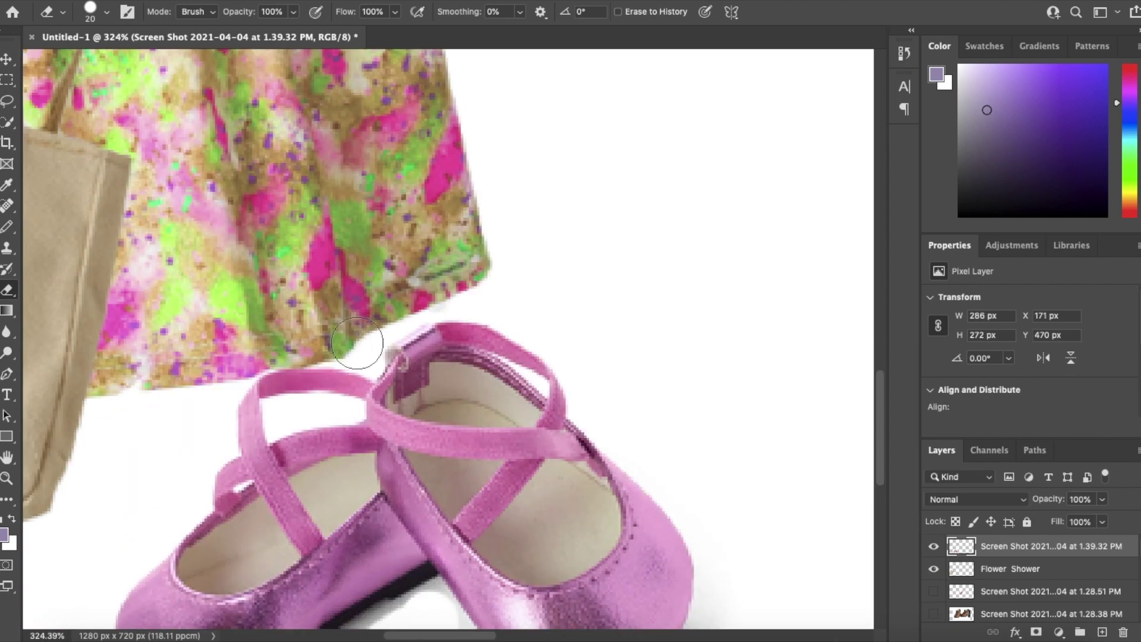
Step: Scale the shoes down to about 222 × 211 px and set them lower beneath the dress
scroll(321, 339, "down", 9)
left_click(143, 2)
left_click(237, 329)
left_click_drag(328, 412, 285, 437)
key("Return")
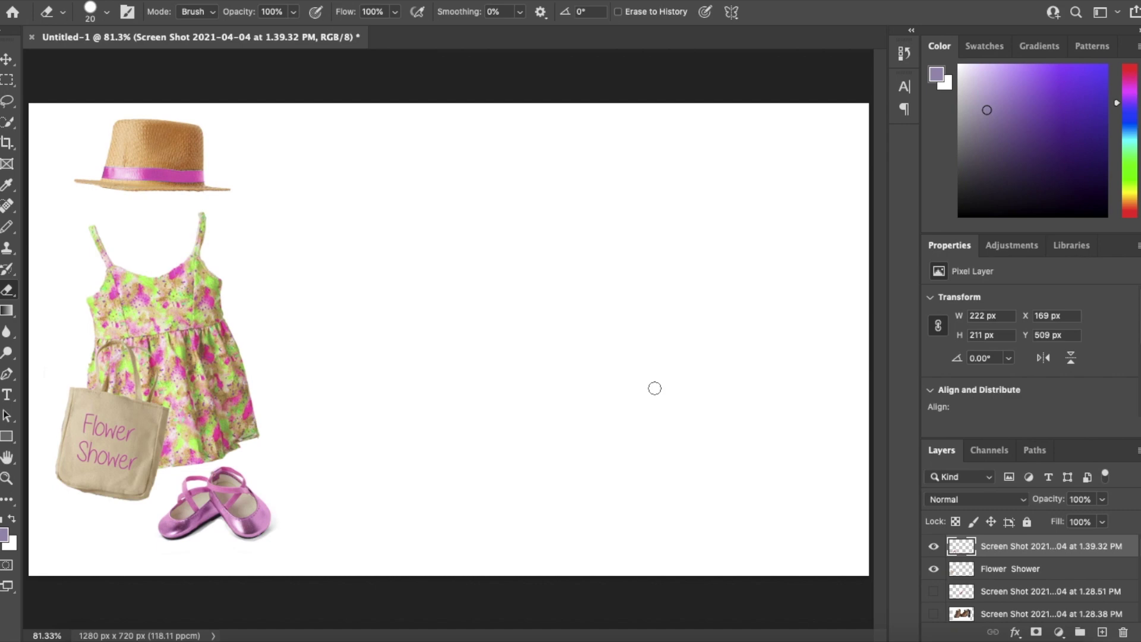
Step: Preview the two plaid skirt screenshot layers, and show the green one higher in the layer stack
scroll(1022, 583, "down", 3)
left_click(963, 607)
left_click(934, 585)
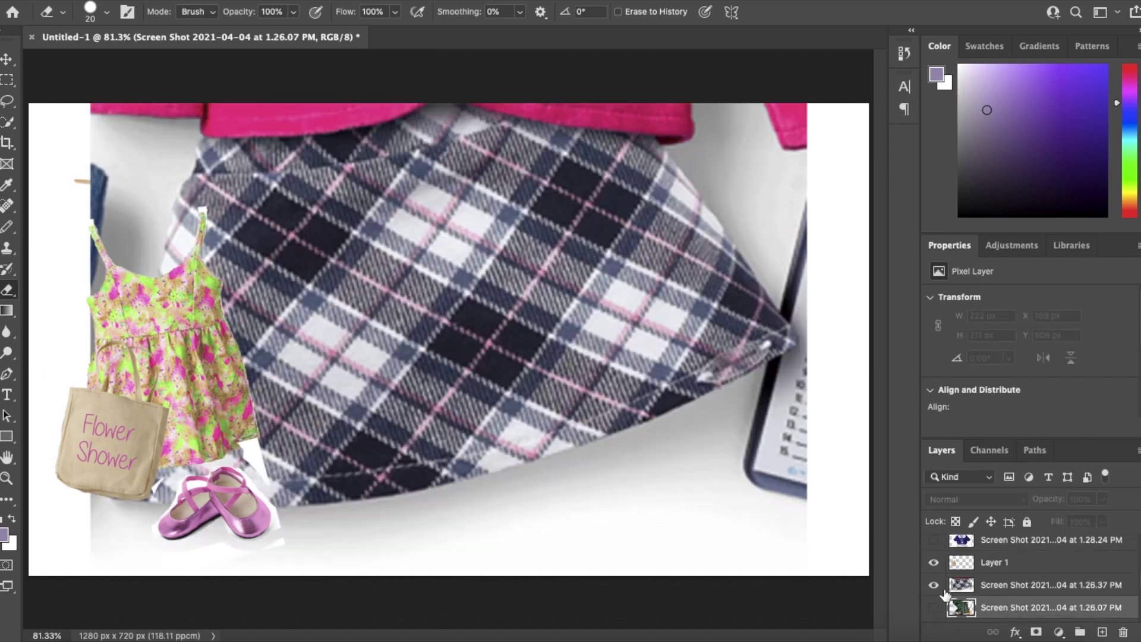
left_click(934, 586)
left_click(935, 608)
left_click(934, 607)
left_click(935, 607)
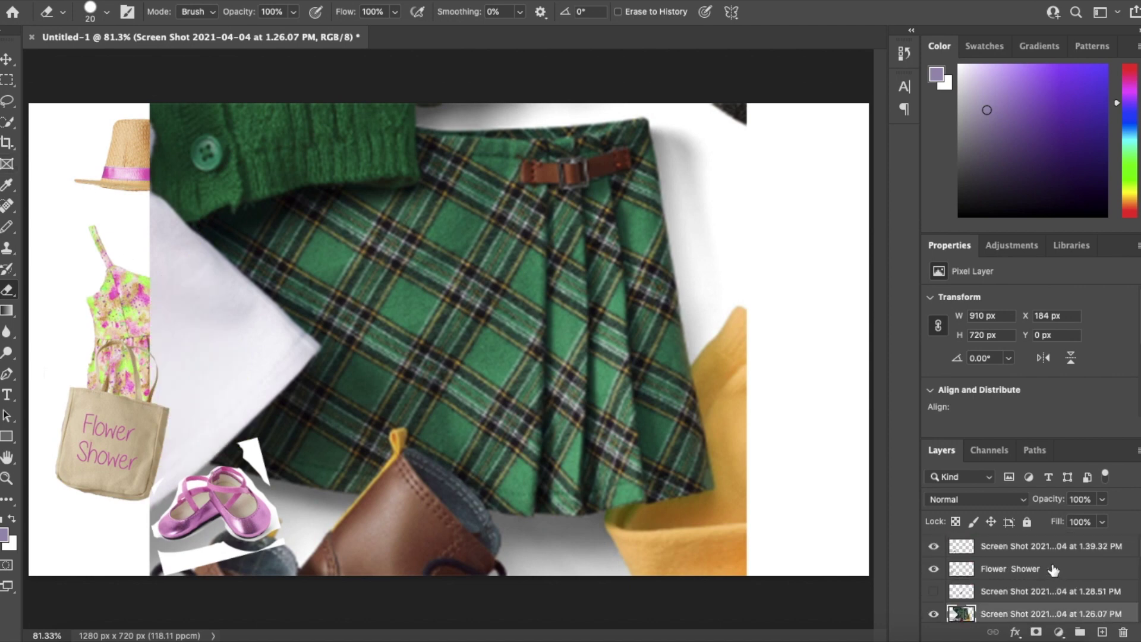
Step: Copy the green plaid skirt to a new layer with Quick Selection, bring it to the front and hide its source screenshot
left_click(6, 123)
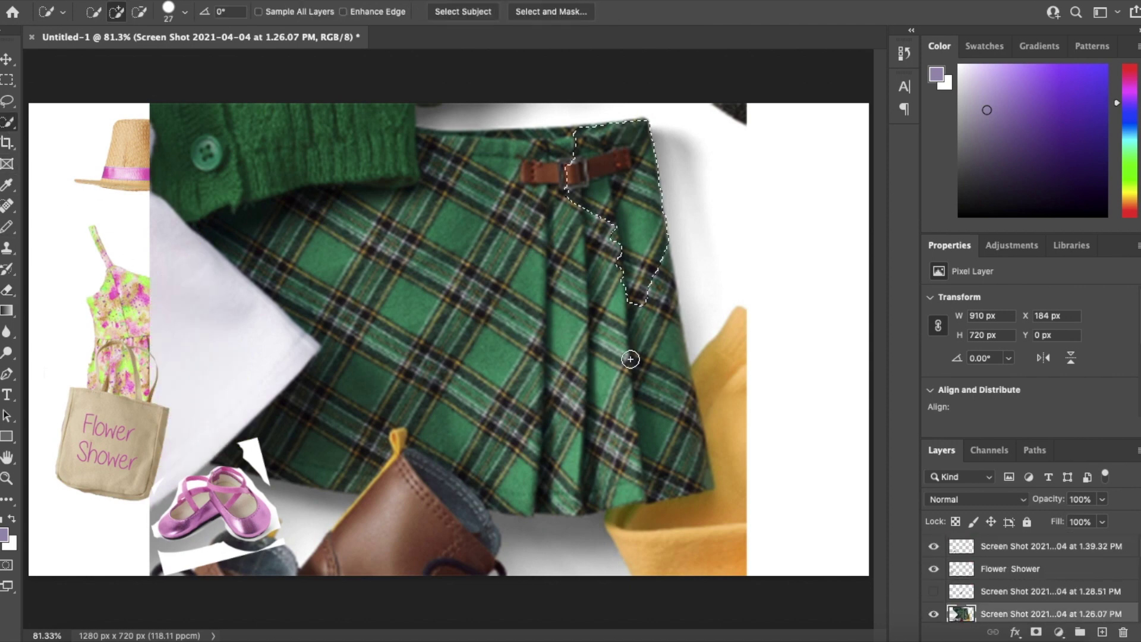
mouse_move(396, 427)
left_mouse_down()
mouse_move(321, 413)
mouse_move(244, 250)
mouse_move(422, 198)
left_mouse_up()
key("ctrl+j")
left_click_drag(1035, 611, 1009, 541)
scroll(1009, 565, "down", 4)
left_click(934, 568)
scroll(1004, 570, "up", 2)
Step: Erase the yellow boot loop and the green cardigan from the skirt cutout, using a 79 px Eraser for the cardigan
key("e")
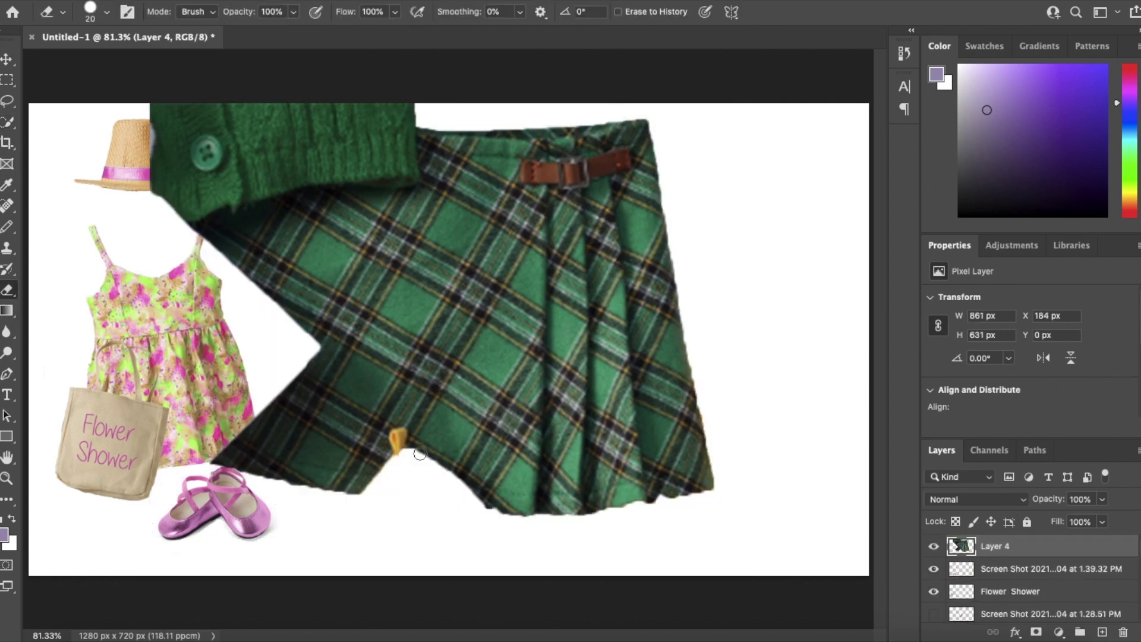
key("w")
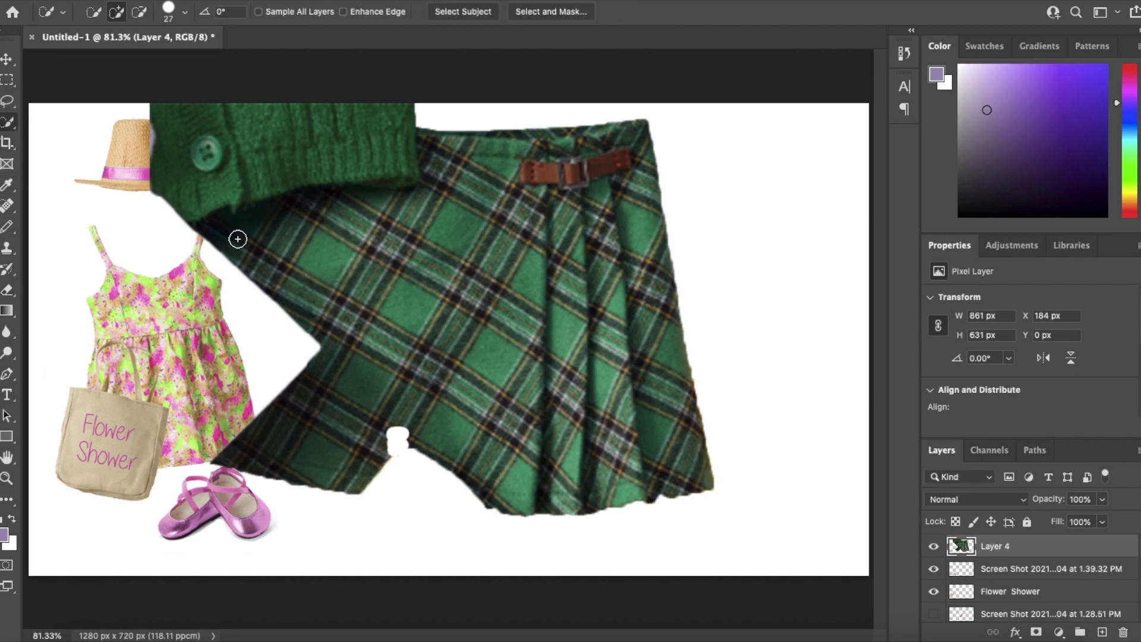
key("e")
left_click(104, 17)
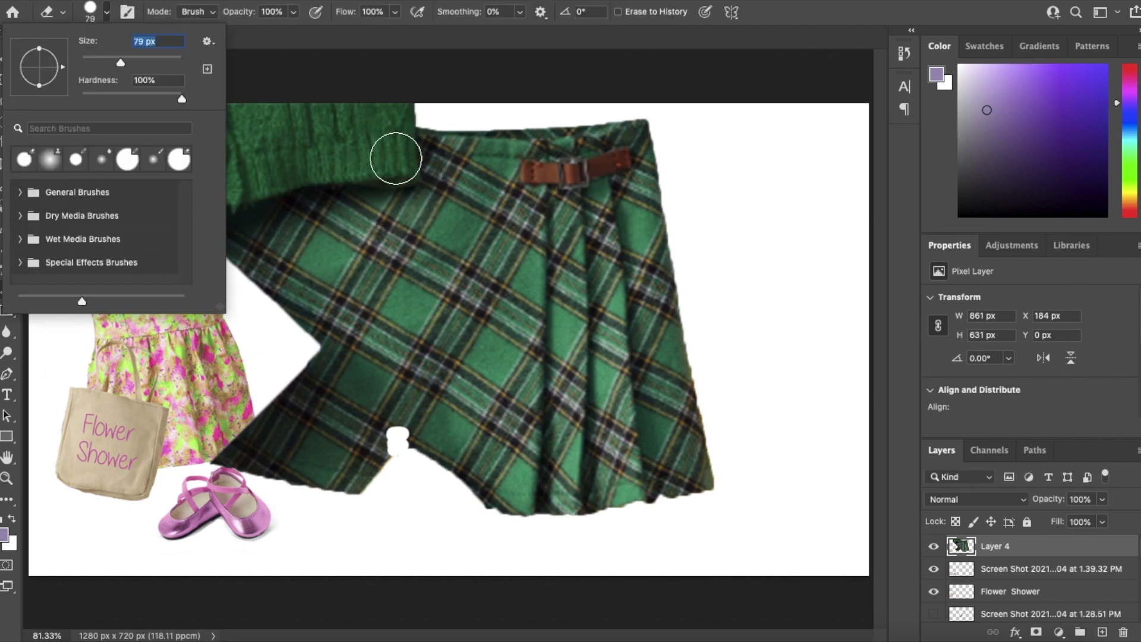
mouse_move(396, 158)
left_mouse_down()
mouse_move(300, 169)
mouse_move(201, 205)
mouse_move(328, 105)
mouse_move(393, 117)
mouse_move(177, 171)
mouse_move(156, 96)
left_mouse_up()
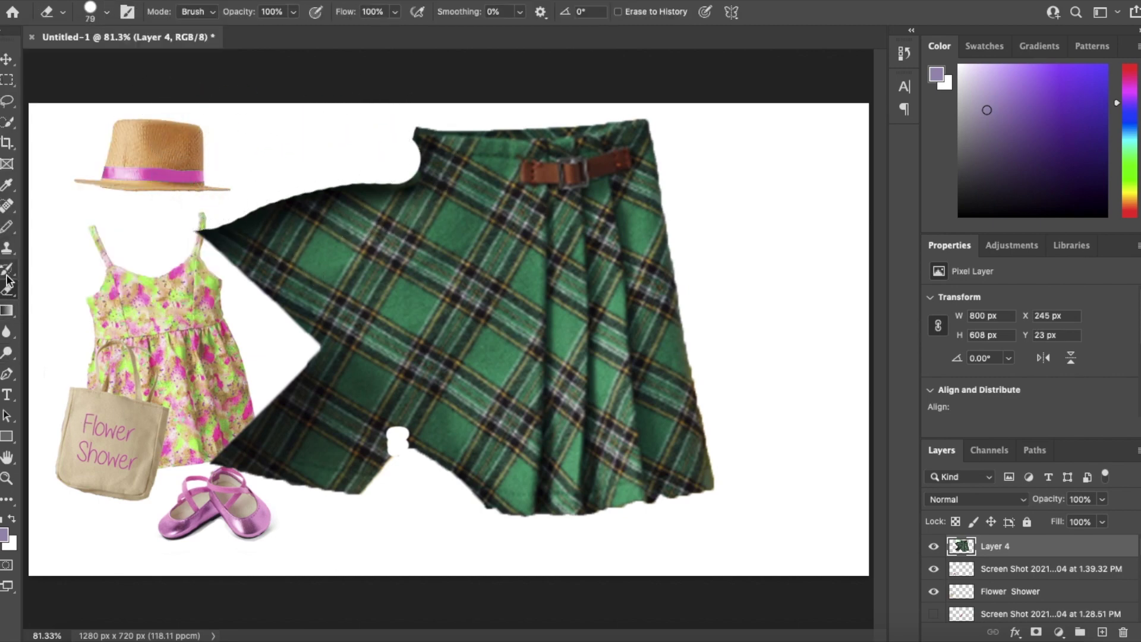
Step: Fill the gap in the skirt's lower edge and even out its hem with a 34 px content-aware Spot Healing Brush
left_click(8, 247)
left_click(7, 206)
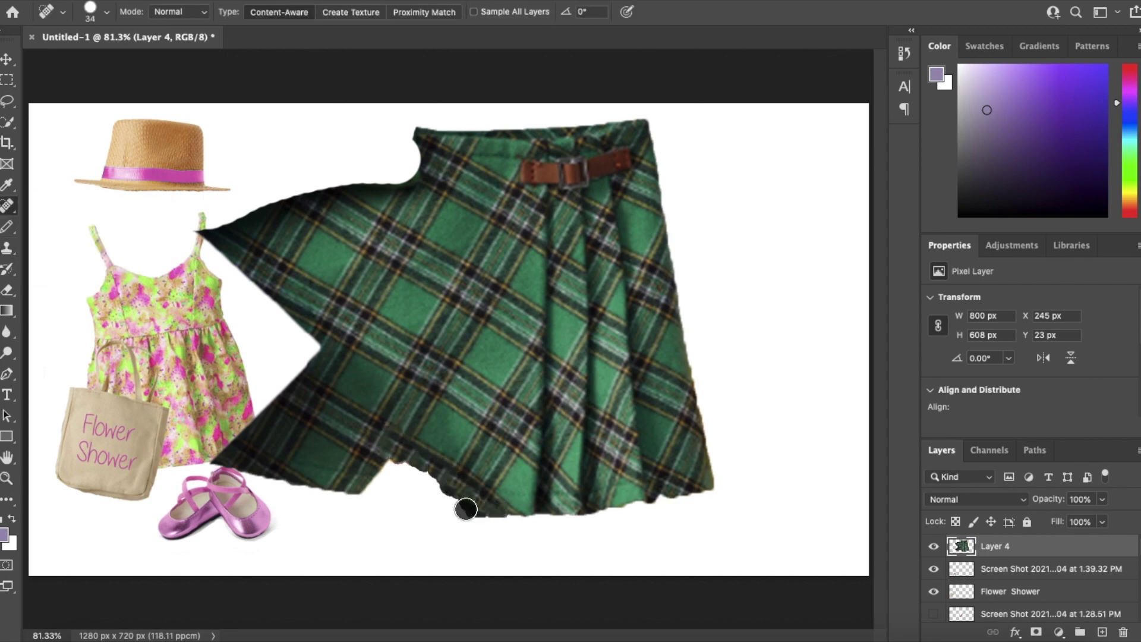
left_click_drag(450, 494, 450, 494)
left_click_drag(357, 504, 327, 502)
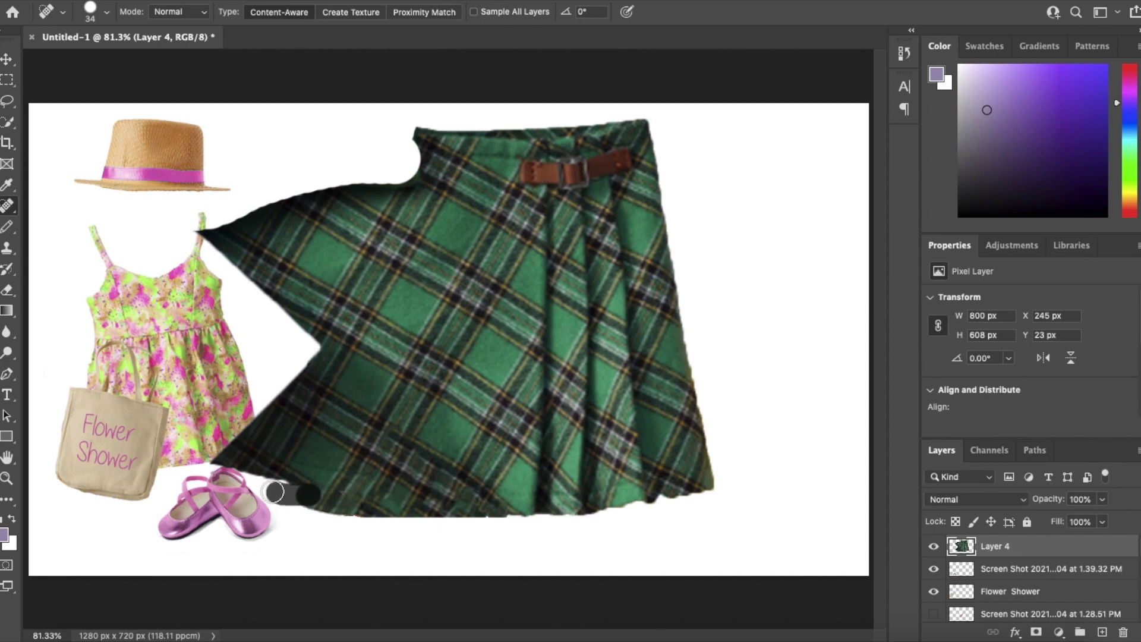
left_click_drag(667, 499, 667, 499)
left_click_drag(669, 502, 712, 494)
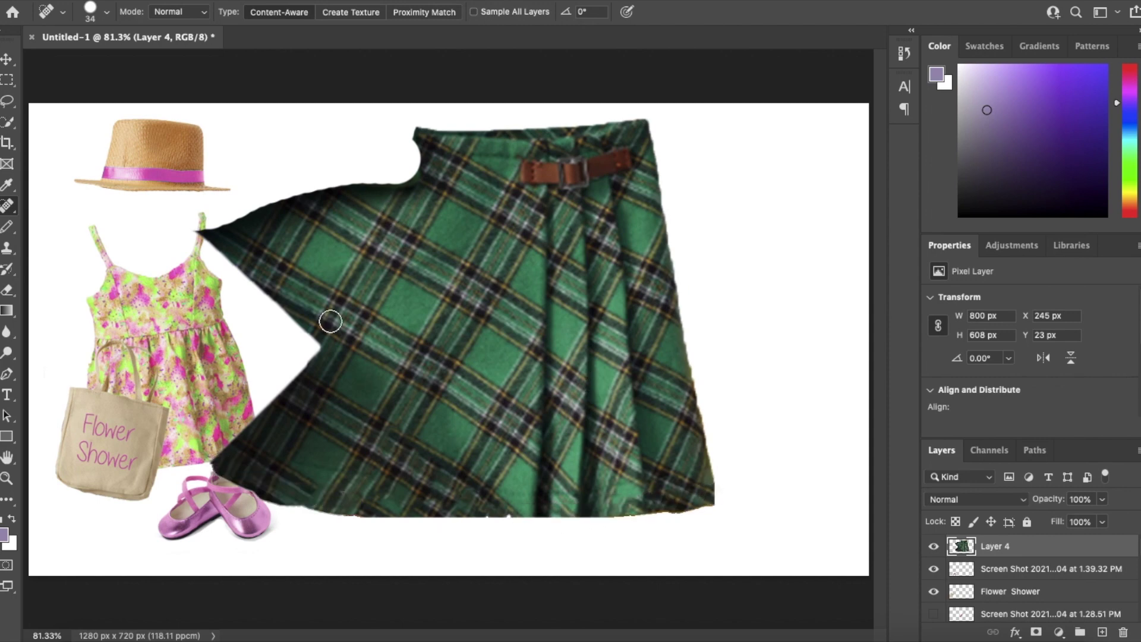
Step: Try to fill the skirt's left notch with the Spot Healing Brush at 34 and 85 px, and undo the strokes
left_click_drag(289, 300, 283, 381)
mouse_move(210, 450)
left_mouse_down()
mouse_move(214, 310)
mouse_move(193, 450)
left_mouse_up()
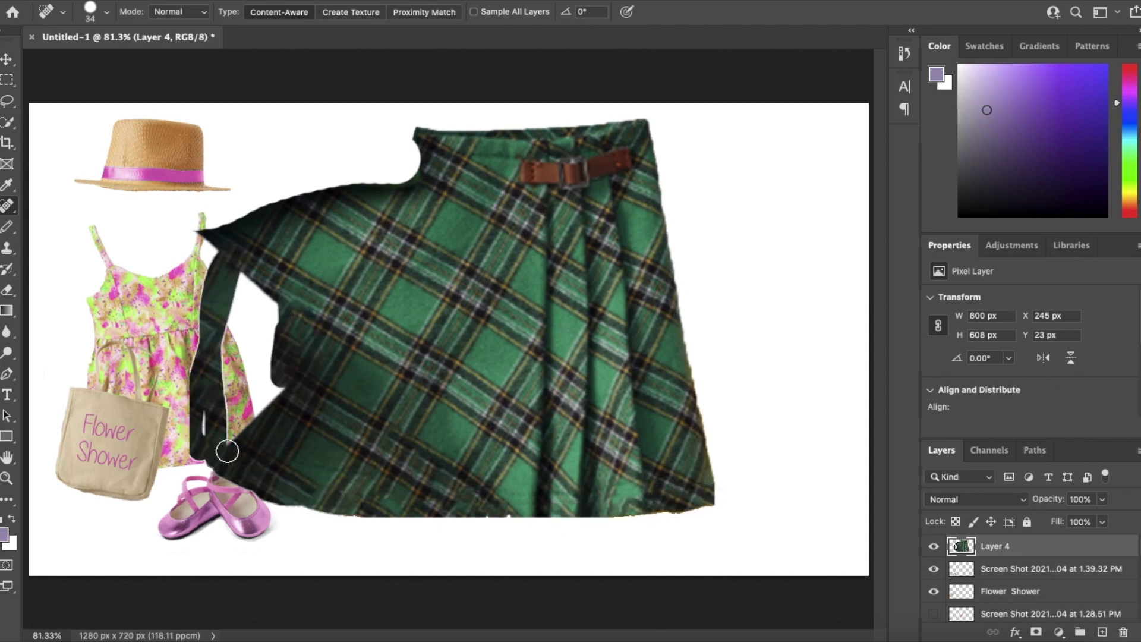
key("super+z")
left_click(89, 11)
mouse_move(250, 261)
left_mouse_down()
mouse_move(229, 439)
mouse_move(211, 245)
left_mouse_up()
mouse_move(216, 222)
left_mouse_down()
mouse_move(335, 170)
mouse_move(407, 157)
left_mouse_up()
key("super+z")
key("super+z")
key("super+z")
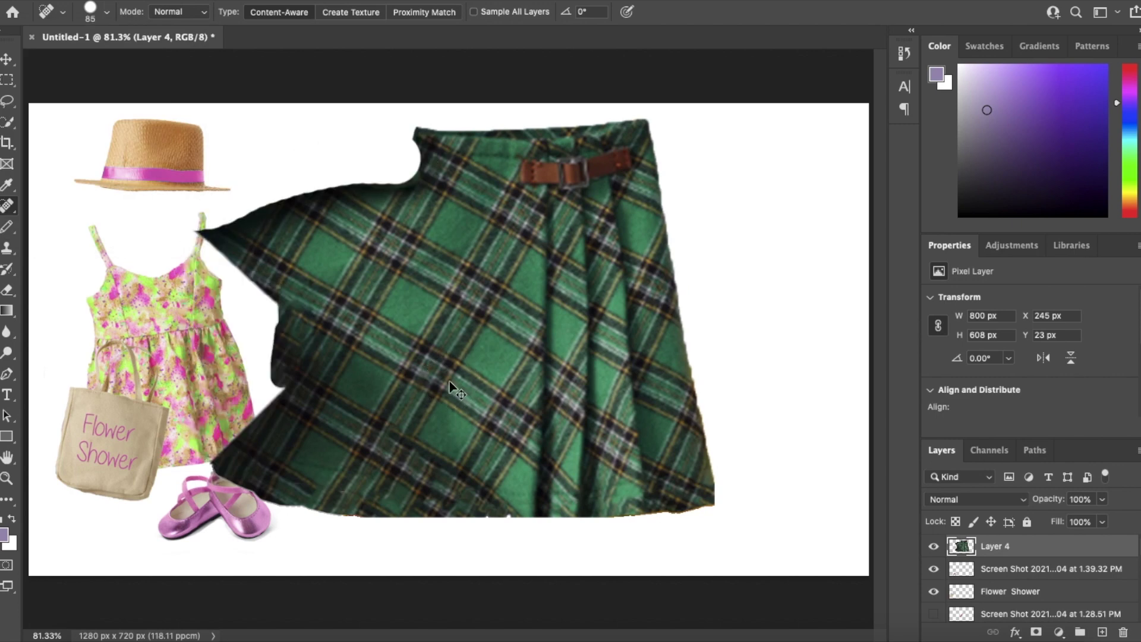
Step: Recolour the green plaid skirt to dark red by shifting its hue in Hue/Saturation
left_click(183, 1)
mouse_move(269, 16)
left_click(438, 101)
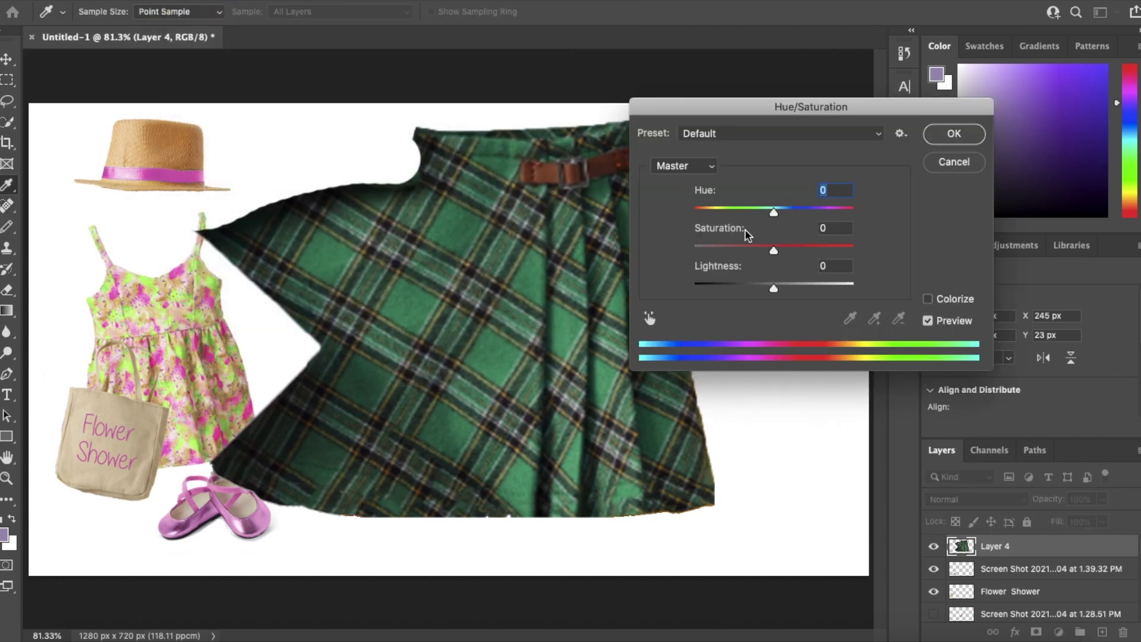
left_click_drag(774, 212, 703, 233)
left_click(934, 134)
Step: Scale the plaid skirt to about 328 × 256 px, place it beside the dress and tilt it slightly
left_click(141, 1)
left_click(172, 331)
left_click_drag(716, 119, 401, 366)
left_click_drag(334, 449, 602, 341)
left_click_drag(523, 475, 537, 468)
key("Return")
Step: Move the blue cardigan screenshot layer to the top of the layer stack and make it visible
scroll(1021, 576, "down", 5)
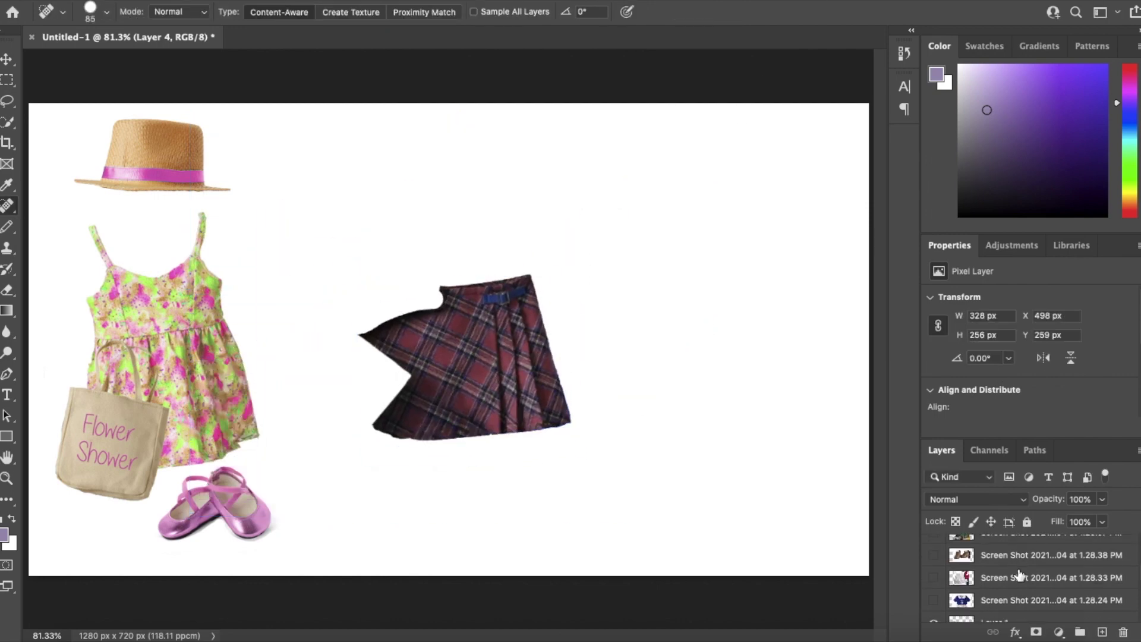
left_click(1012, 565)
left_click_drag(1010, 565, 991, 539)
left_click(933, 563)
Step: Copy the blue cardigan and its white collar to a new layer with Quick Selection, and hide the source screenshot
key("w")
left_click_drag(306, 222, 279, 295)
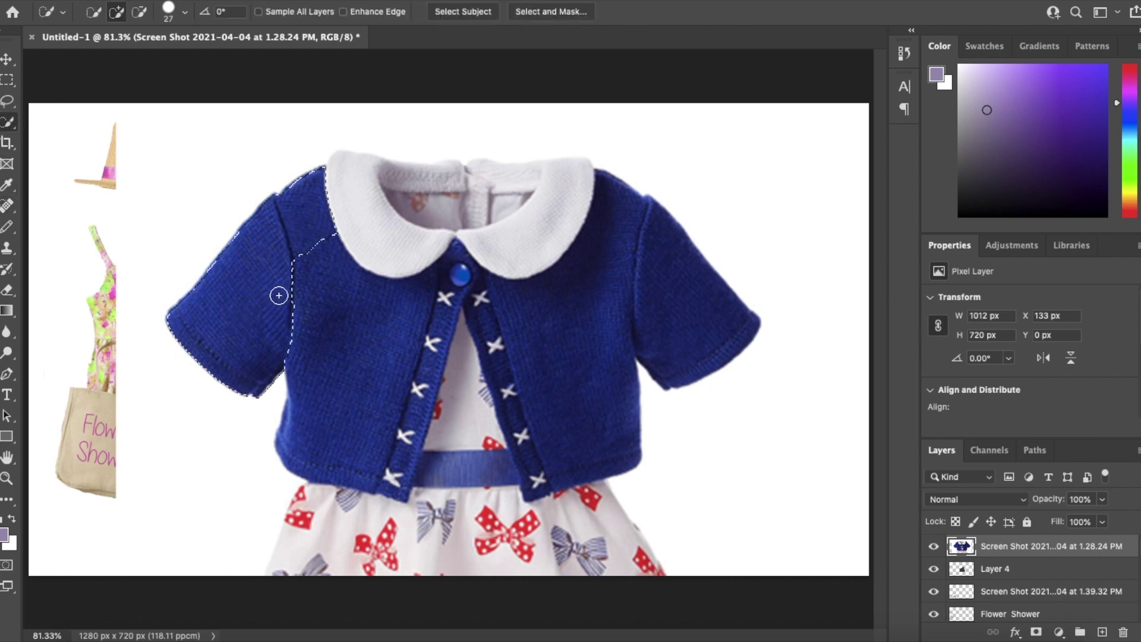
mouse_move(422, 255)
left_mouse_down()
mouse_move(500, 240)
mouse_move(595, 196)
mouse_move(721, 324)
mouse_move(466, 451)
mouse_move(469, 348)
left_mouse_up()
key("super+j")
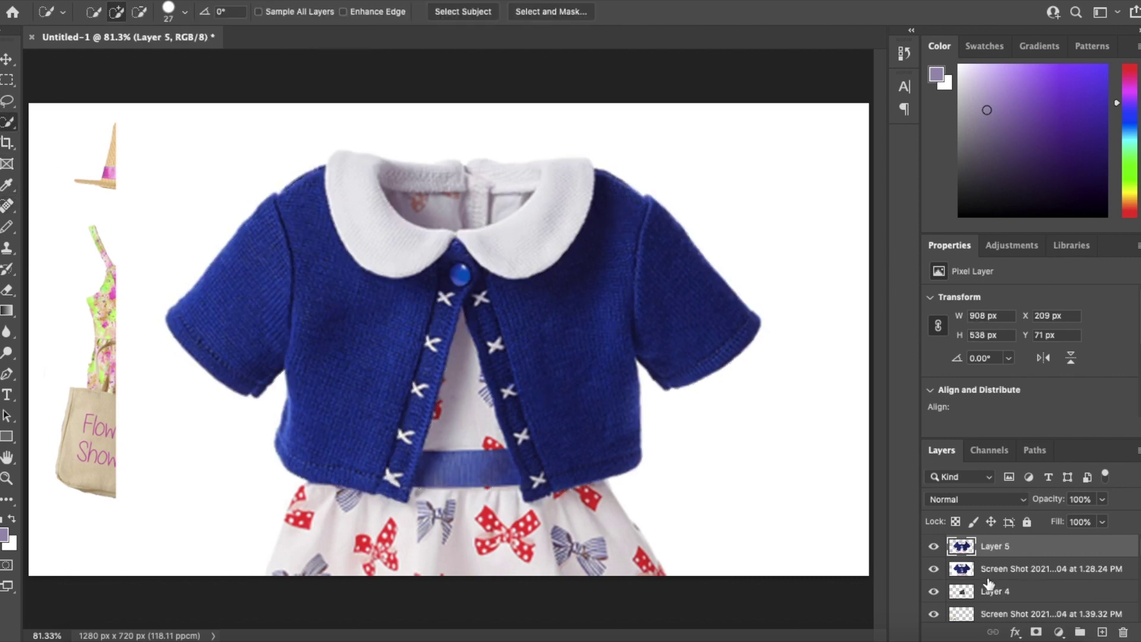
left_click(934, 569)
Step: Erase the remaining lining inside the cardigan's collar with a 79 px Eraser
key("e")
left_click(178, 2)
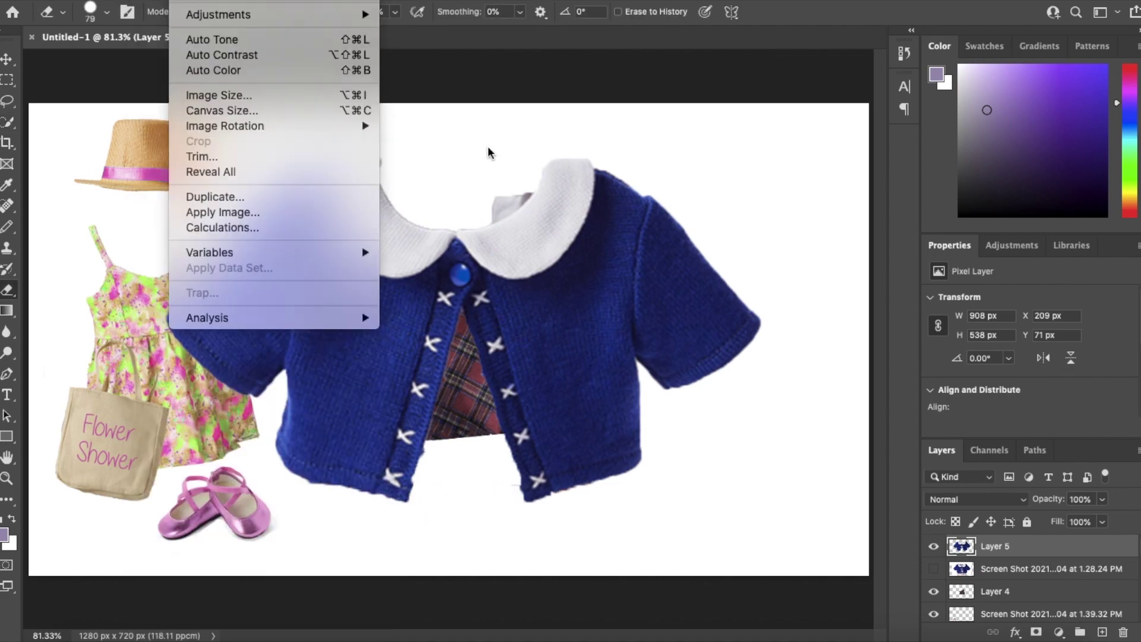
left_click(490, 151)
left_click_drag(512, 185, 505, 187)
Step: Scale the cardigan to 42.34%, rotate it -10.46° and place it above the plaid skirt
left_click(141, 1)
left_click(179, 359)
left_click_drag(760, 149, 330, 413)
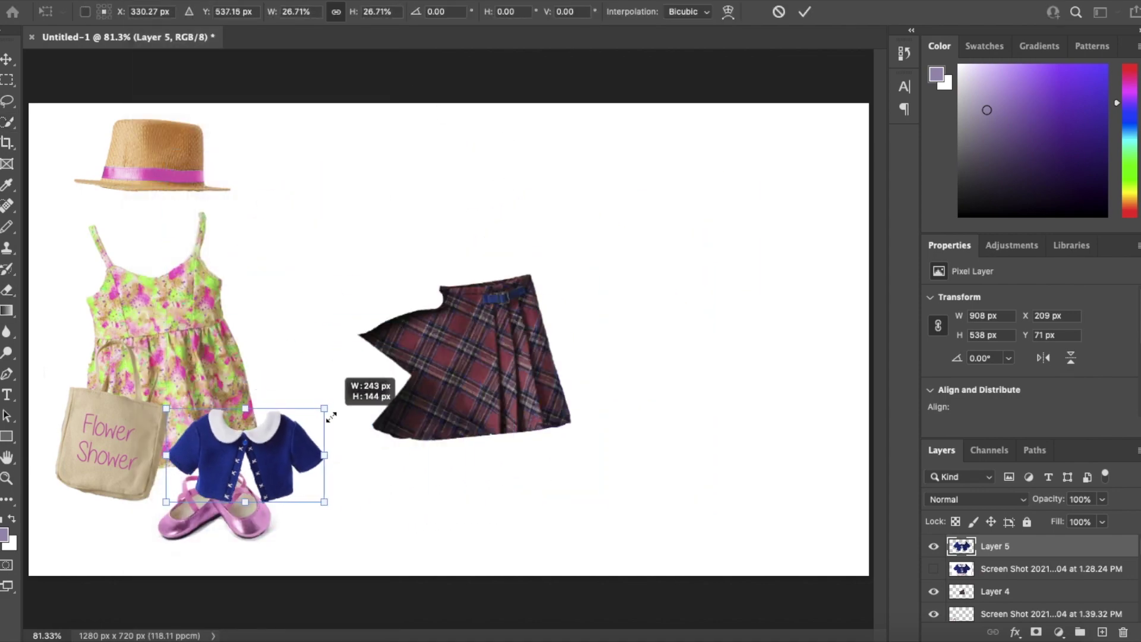
left_click_drag(267, 485, 513, 368)
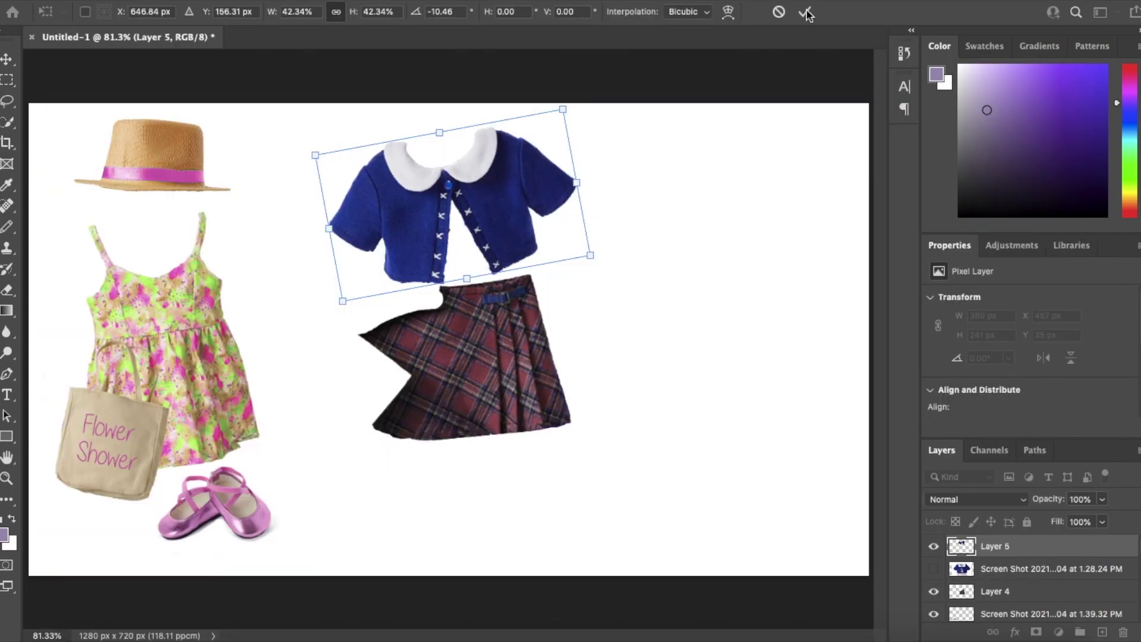
left_click(809, 12)
Step: Try recolouring the blue cardigan in Hue/Saturation with hue shifts such as -180 and +136
left_click(180, 1)
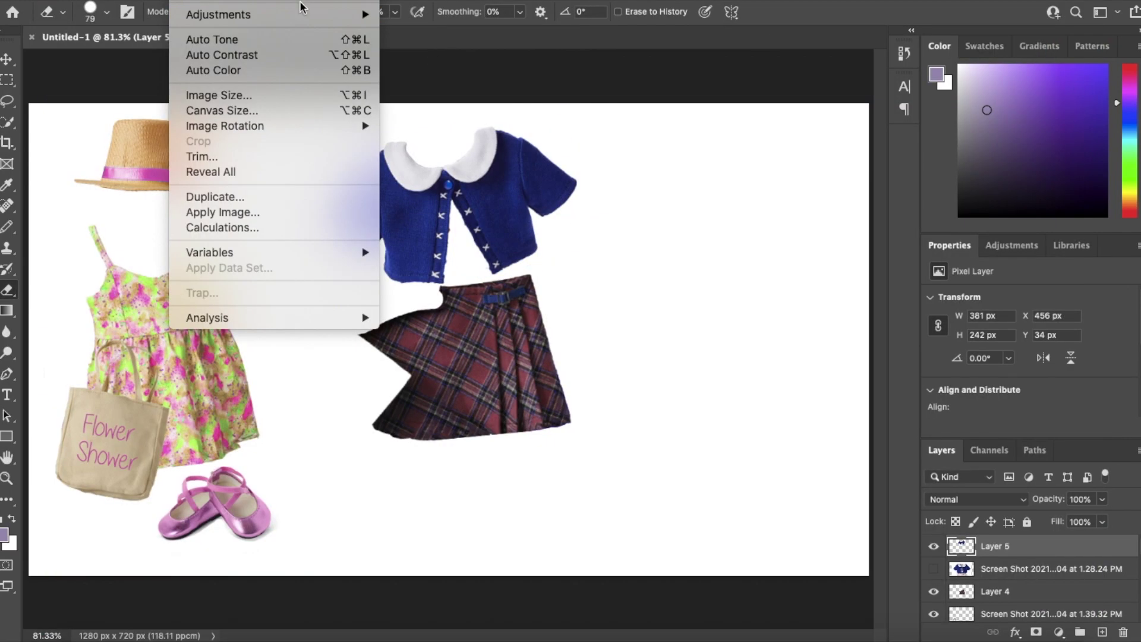
mouse_move(302, 13)
left_click(440, 101)
left_click_drag(774, 208, 694, 213)
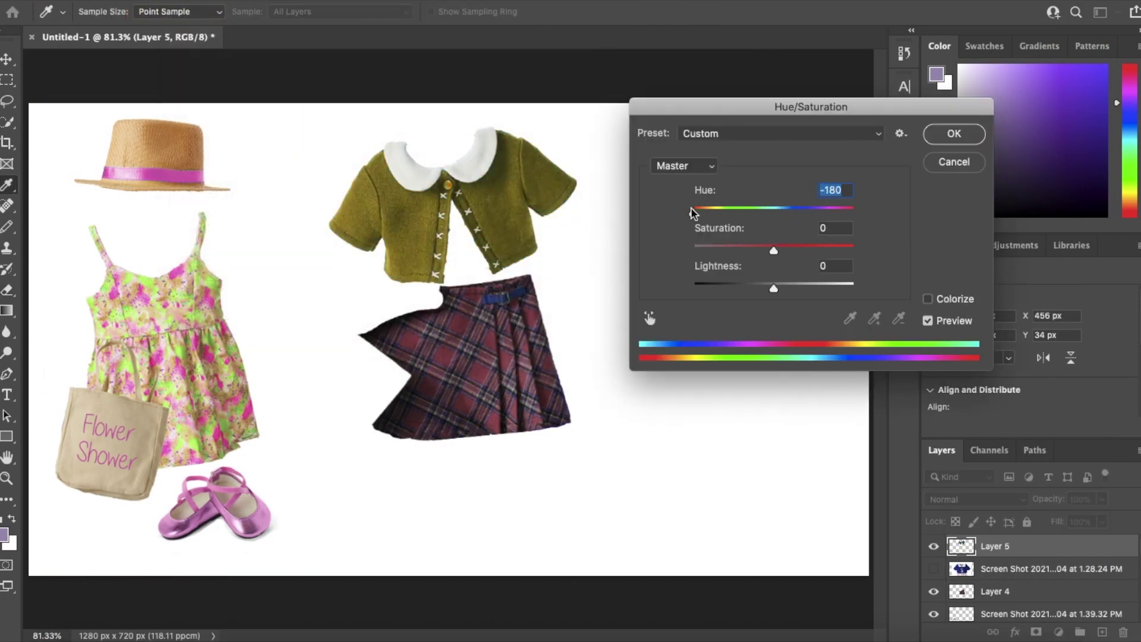
left_click(801, 209)
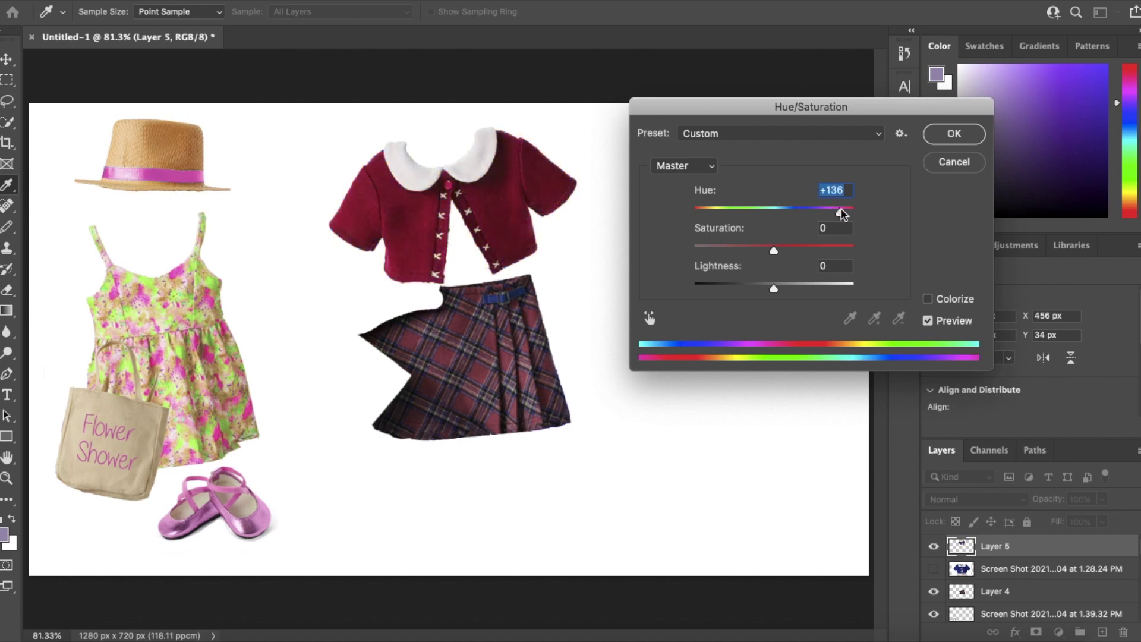
left_click_drag(837, 215, 812, 223)
key("Return")
Step: Leave the cardigan recolouring and delete the blue cardigan layer together with its source screenshot
key("e")
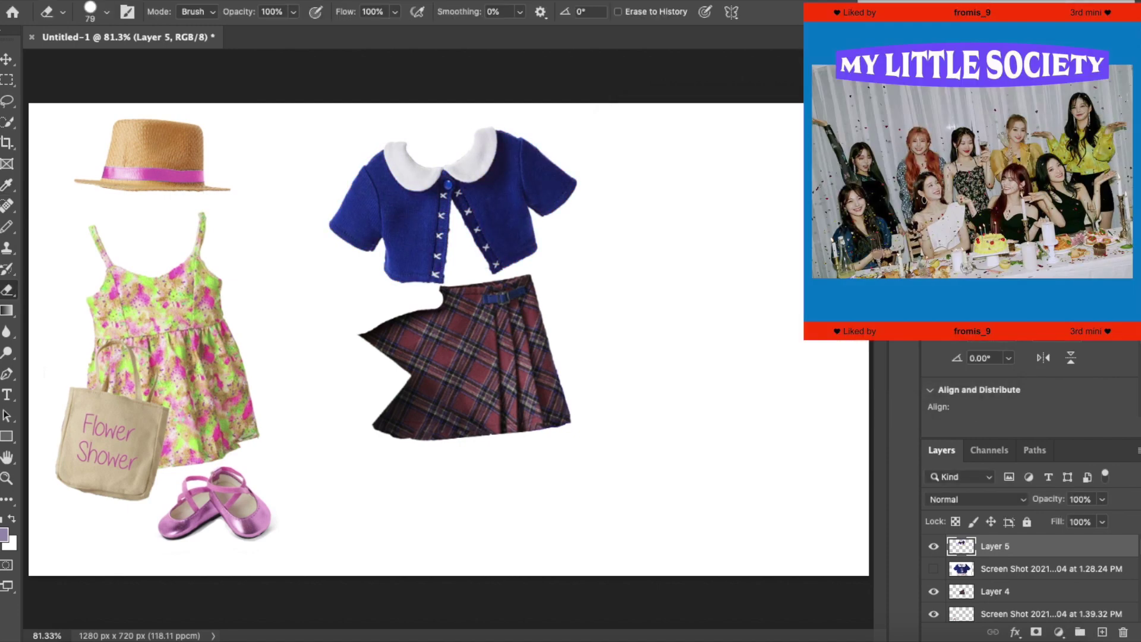
right_click(994, 546)
left_click(821, 418)
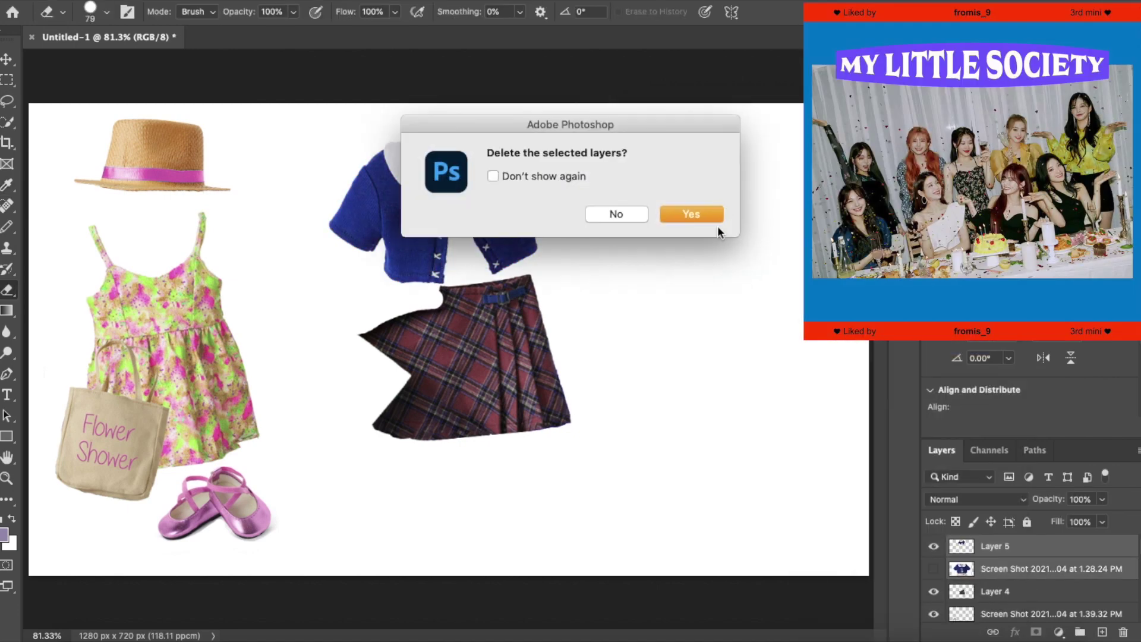
left_click(688, 212)
Step: Show the screenshot of the navy-and-white plaid skirt and move it higher in the layer stack
left_click(966, 588)
left_click(934, 588)
left_click(934, 589)
left_click(989, 562)
scroll(989, 576, "up", 2)
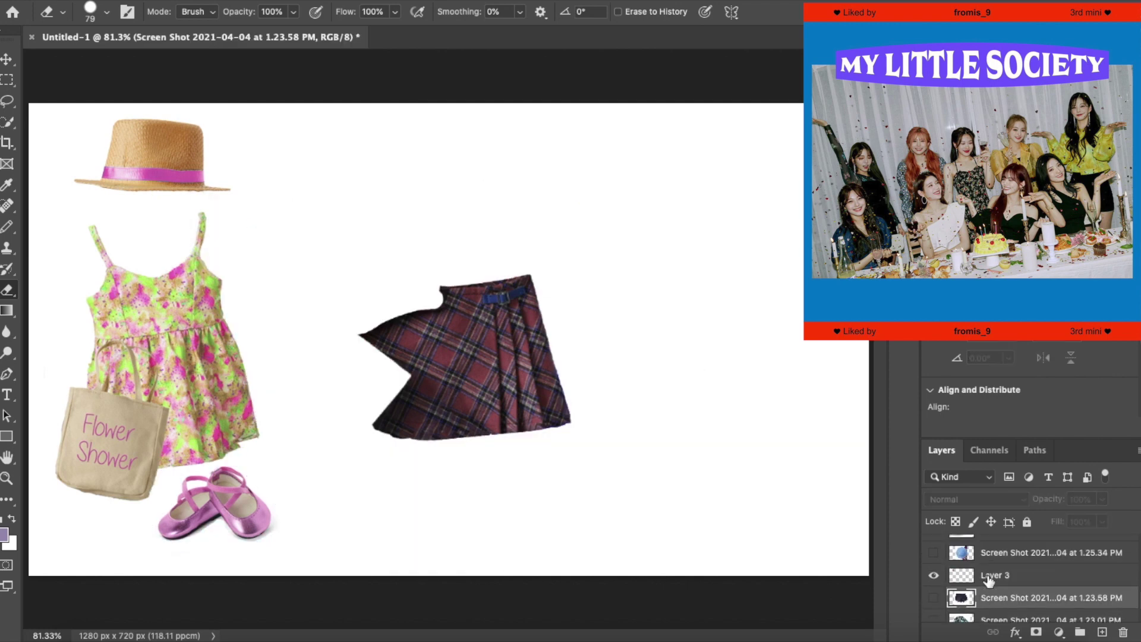
left_click(989, 557)
scroll(989, 557, "up", 3)
left_click(984, 582)
left_click(934, 582)
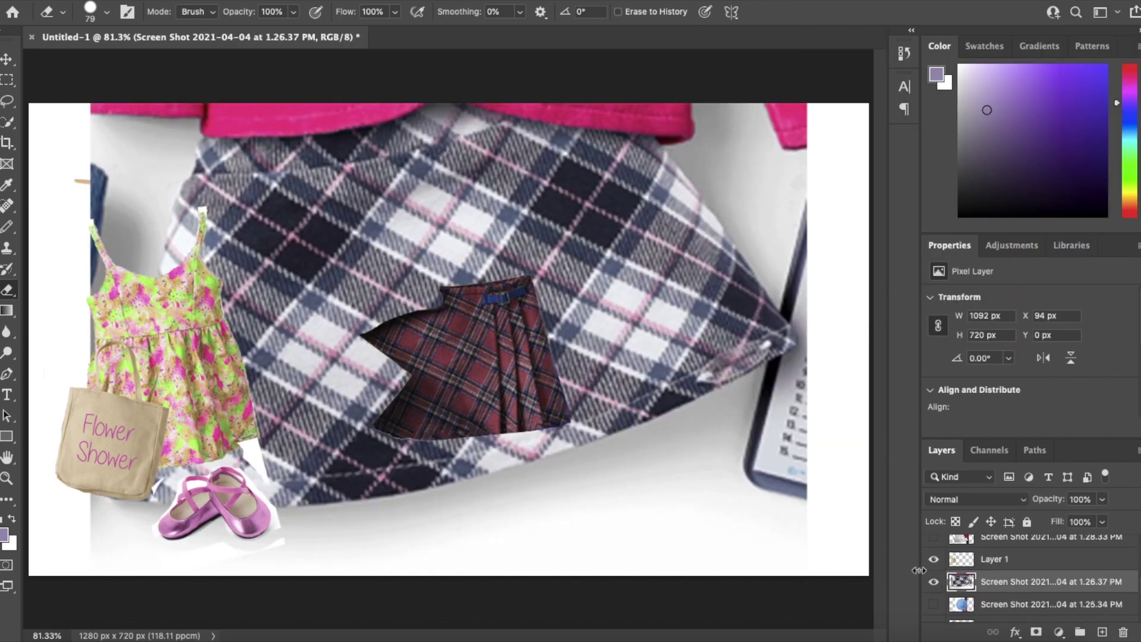
left_click_drag(1002, 586, 996, 538)
scroll(997, 559, "up", 2)
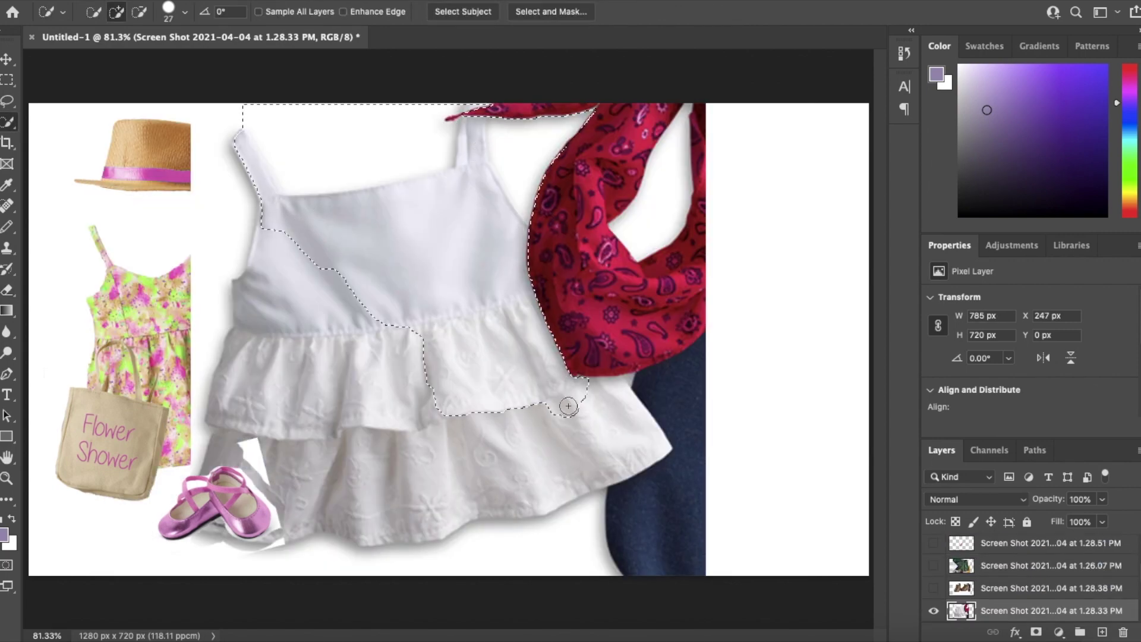
Step: Copy the white tiered top to a new layer with Quick Selection, hide its source screenshot and move the copy up the layer stack
left_click_drag(568, 406, 357, 494)
left_click_drag(526, 568, 548, 560)
mouse_move(330, 182)
left_mouse_down()
mouse_move(420, 141)
mouse_move(280, 159)
left_mouse_up()
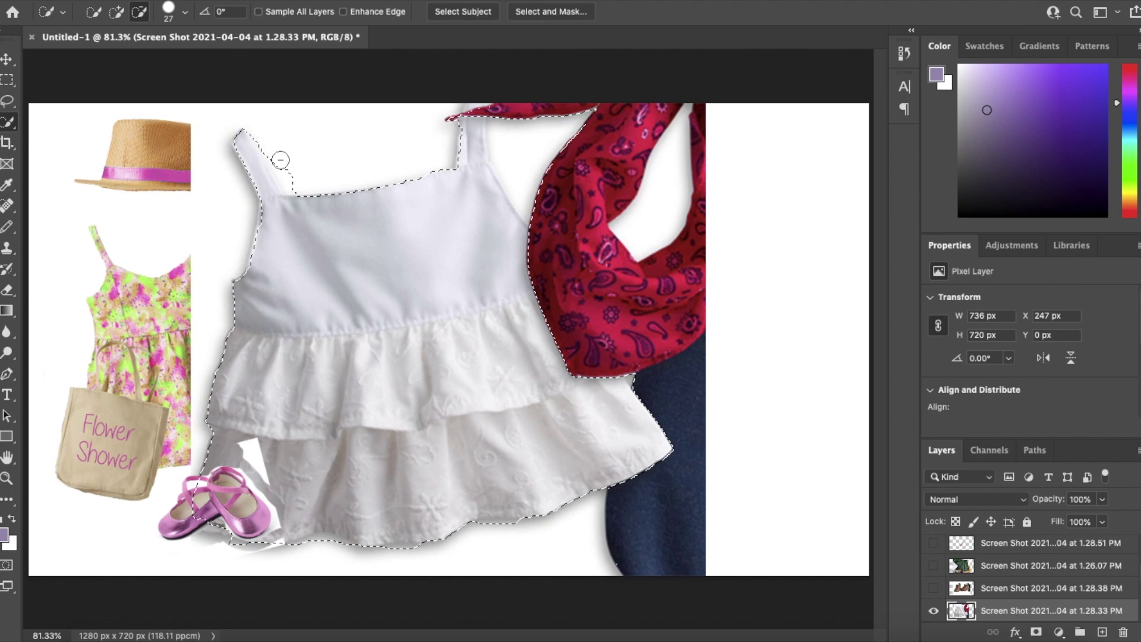
left_click_drag(527, 159, 591, 122)
key("super+j")
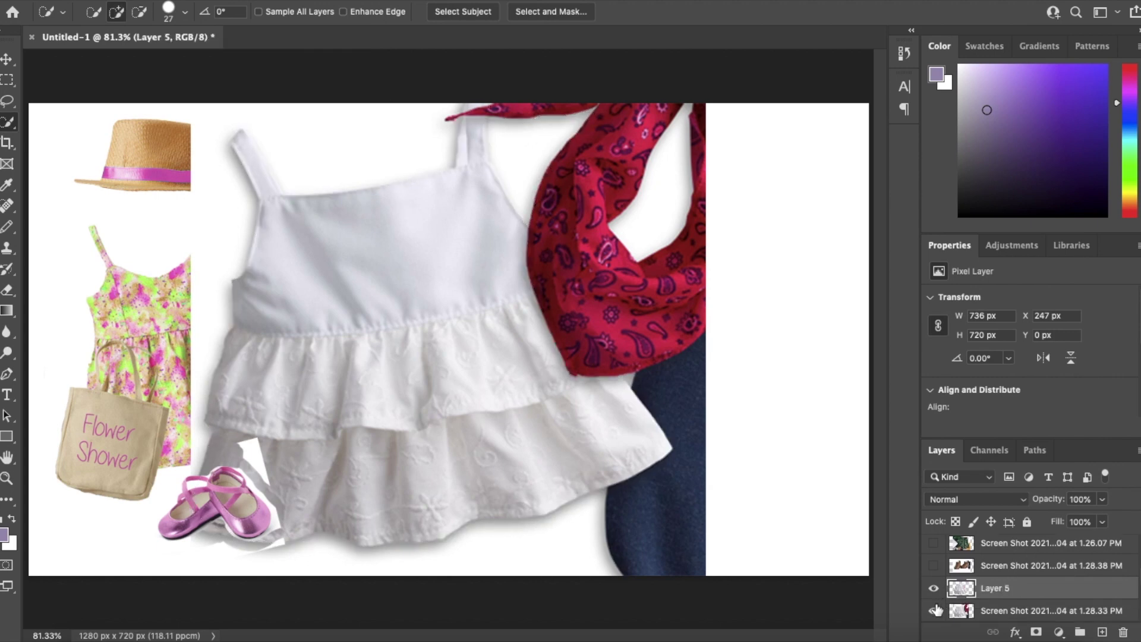
left_click(934, 611)
left_click_drag(1001, 588, 1008, 537)
Step: Scale the white top to 89.74% beside the floral dress and erase its lower ruffle tier with a 79 px Eraser
left_click(7, 289)
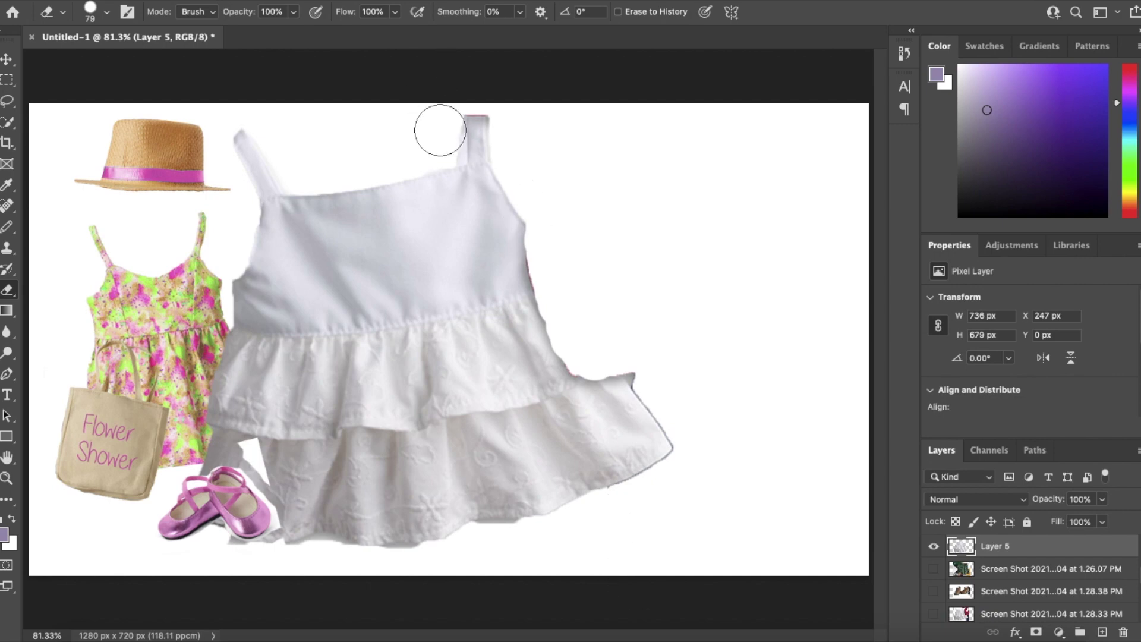
left_click(141, 1)
left_click(192, 328)
left_click_drag(437, 319, 574, 319)
left_click_drag(328, 550, 377, 504)
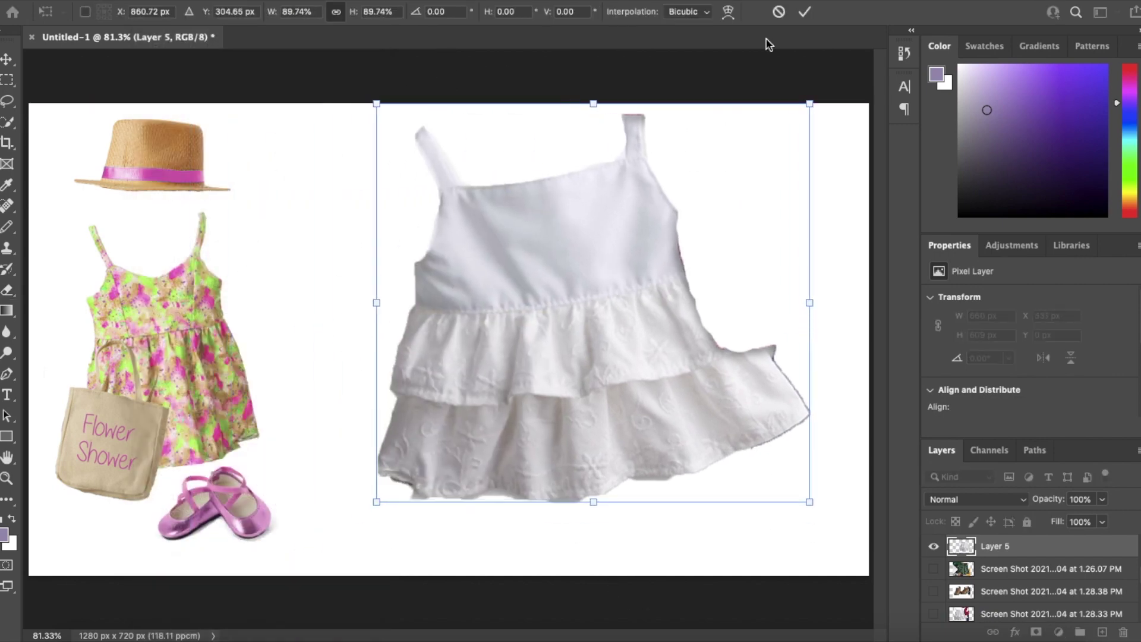
left_click(806, 11)
left_click_drag(421, 426, 526, 427)
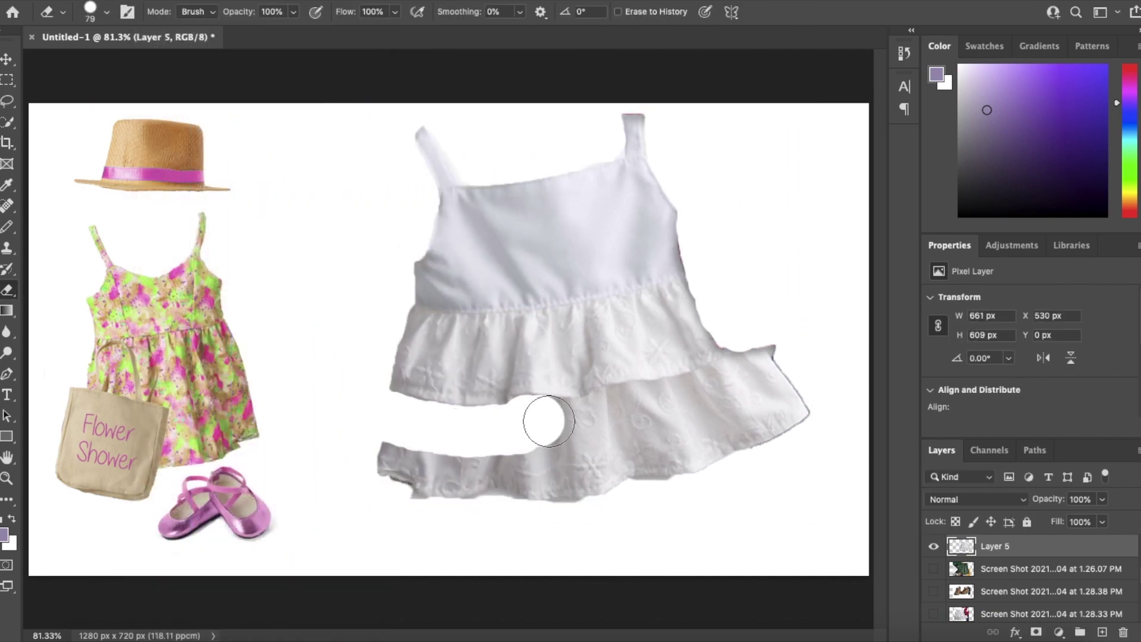
mouse_move(621, 409)
left_mouse_down()
mouse_move(721, 387)
mouse_move(744, 344)
mouse_move(657, 316)
left_mouse_up()
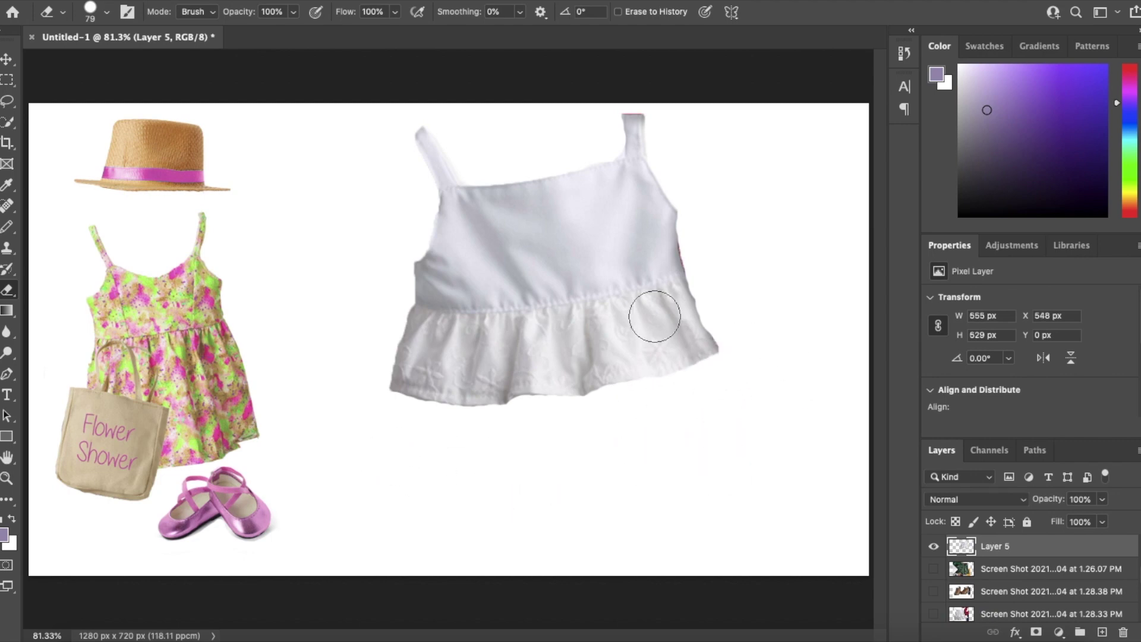
Step: Try recolouring the white top with Hue/Saturation and Replace Color
left_click(178, 0)
mouse_move(225, 19)
left_click(440, 101)
left_click_drag(952, 221, 972, 228)
left_click(1127, 170)
left_click(178, 0)
left_click(437, 360)
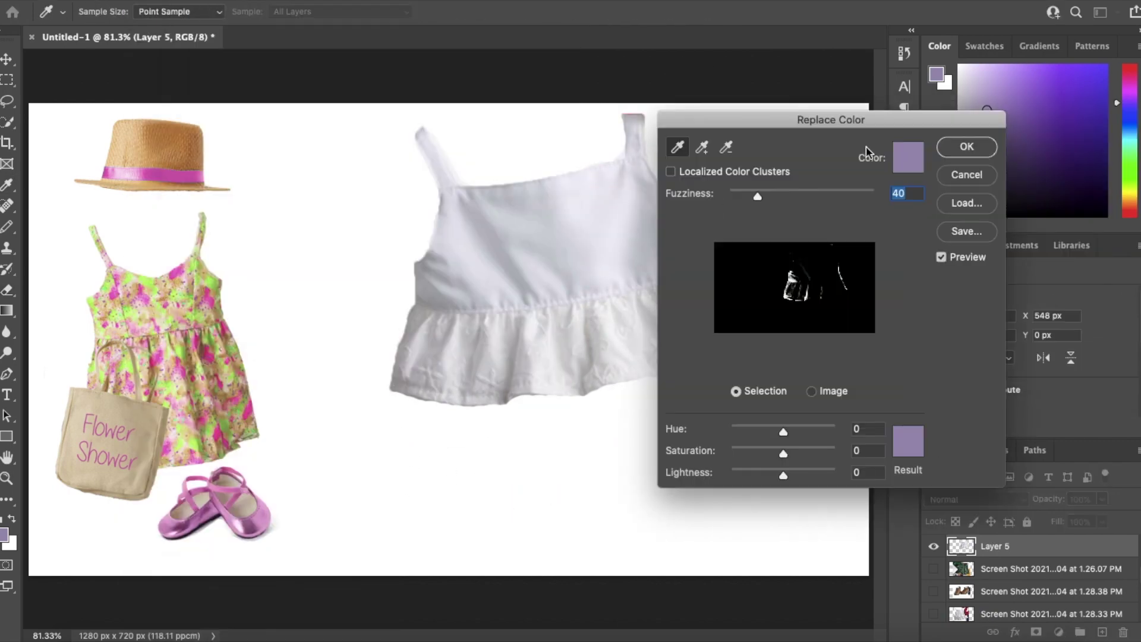
left_click(553, 231)
left_click(908, 447)
left_click_drag(949, 344, 949, 320)
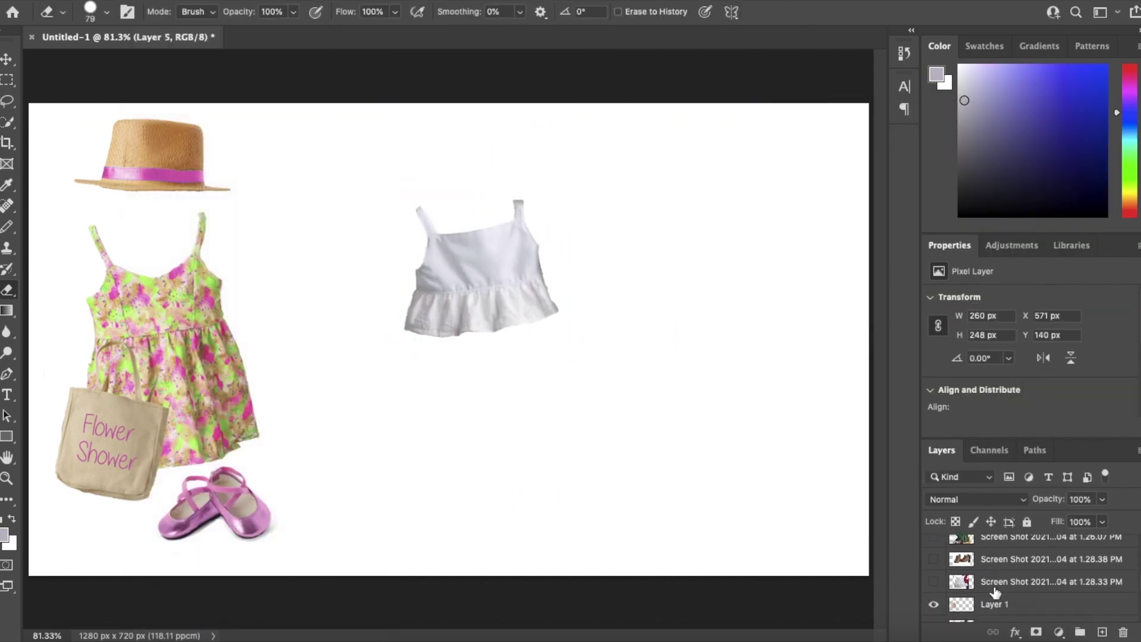
Step: Show the teal camouflage jacket screenshot and move it to the top of the layer stack
left_click(1000, 582)
left_click(1001, 604)
left_click(934, 603)
left_click_drag(998, 608, 999, 538)
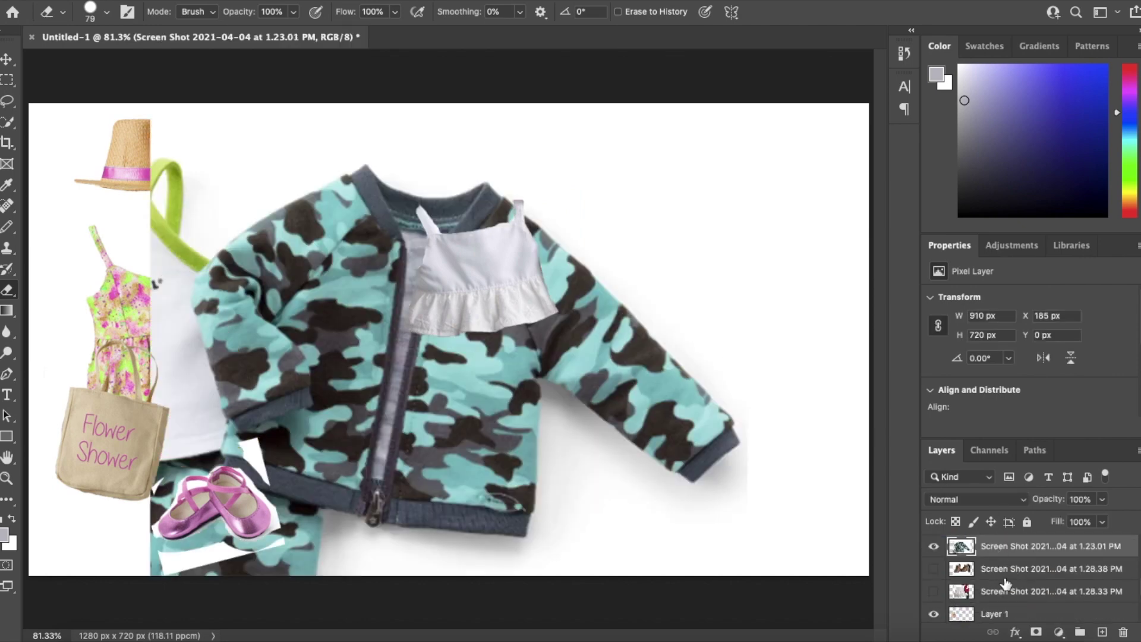
scroll(1006, 585, "up", 2)
left_click_drag(1006, 586, 1003, 540)
scroll(999, 561, "up", 3)
left_click_drag(992, 601, 1000, 548)
Step: Copy the camouflage jacket to a new layer with Quick Selection and hide its source screenshot
left_click(7, 122)
left_click_drag(286, 330, 357, 238)
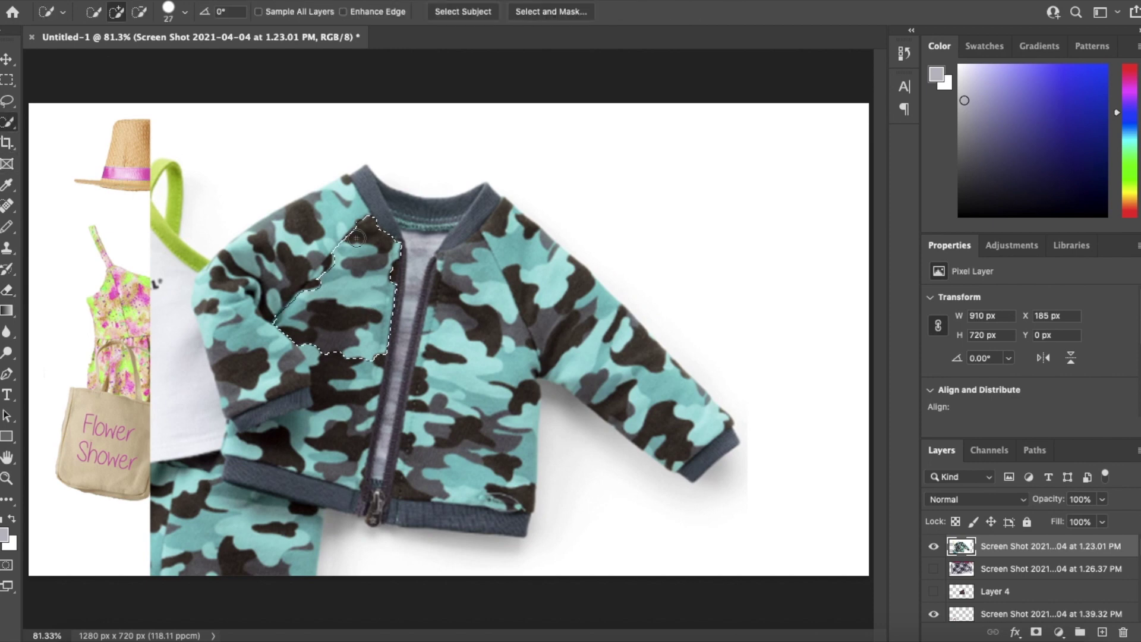
mouse_move(203, 273)
left_mouse_down()
mouse_move(357, 357)
mouse_move(339, 452)
mouse_move(524, 356)
mouse_move(720, 438)
mouse_move(672, 441)
left_mouse_up()
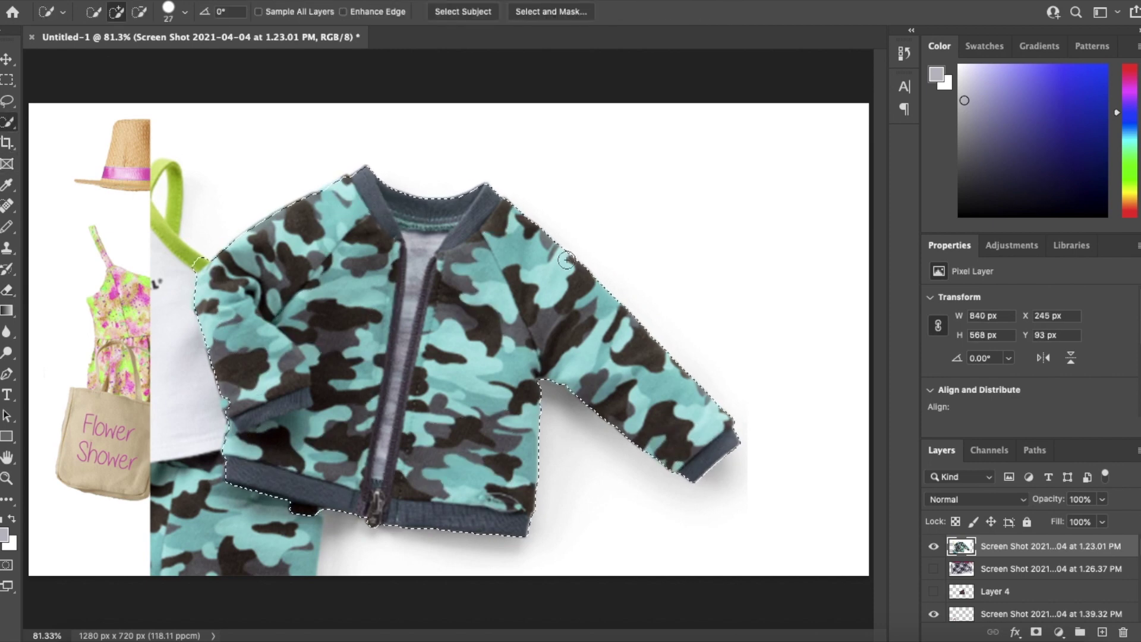
left_click(316, 517, "alt")
key("super+j")
left_click(934, 569)
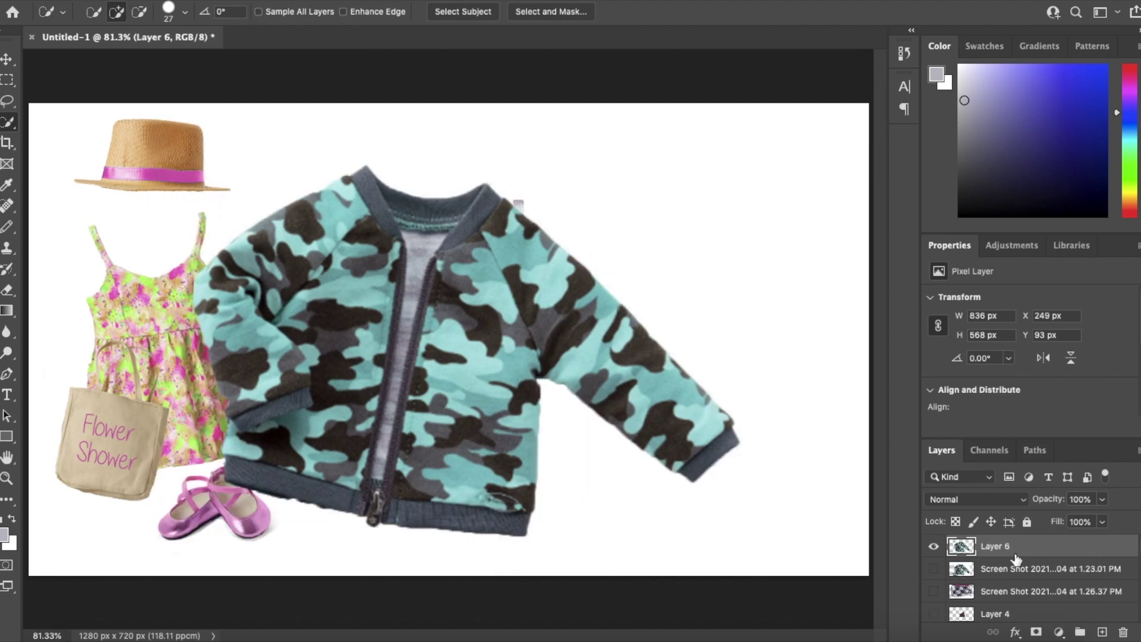
Step: Recolour the camouflage jacket green with a Hue/Saturation hue shift and scale it to 46.63% over the white top
left_click(183, 1)
mouse_move(218, 15)
left_click(474, 104)
left_click_drag(619, 107, 969, 110)
left_click_drag(883, 210, 838, 209)
left_click(1052, 132)
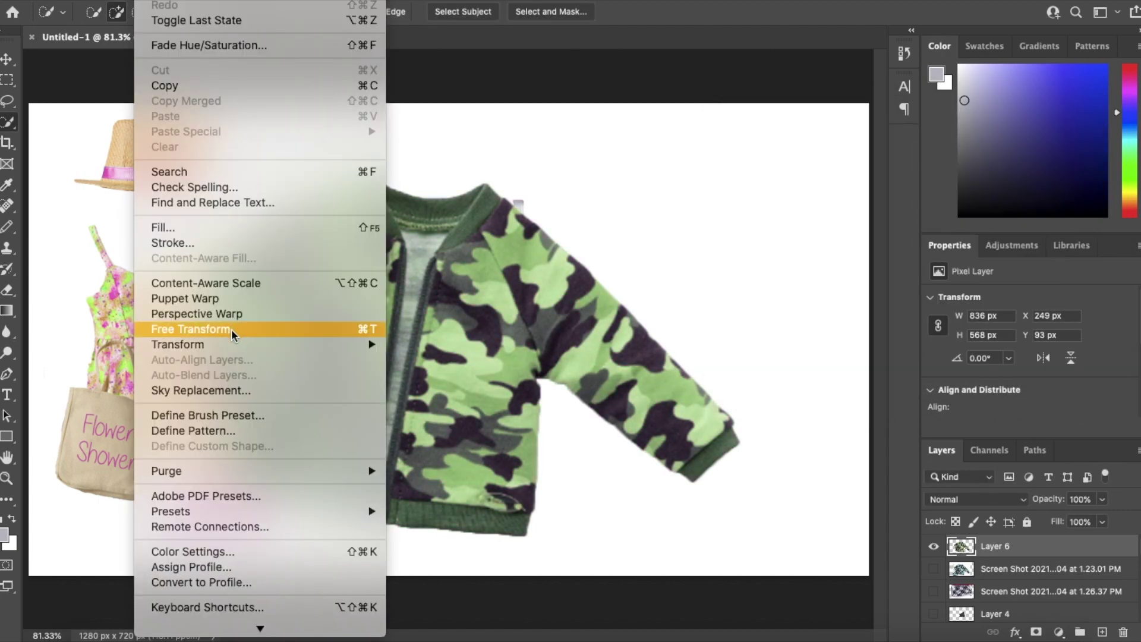
left_click(509, 327)
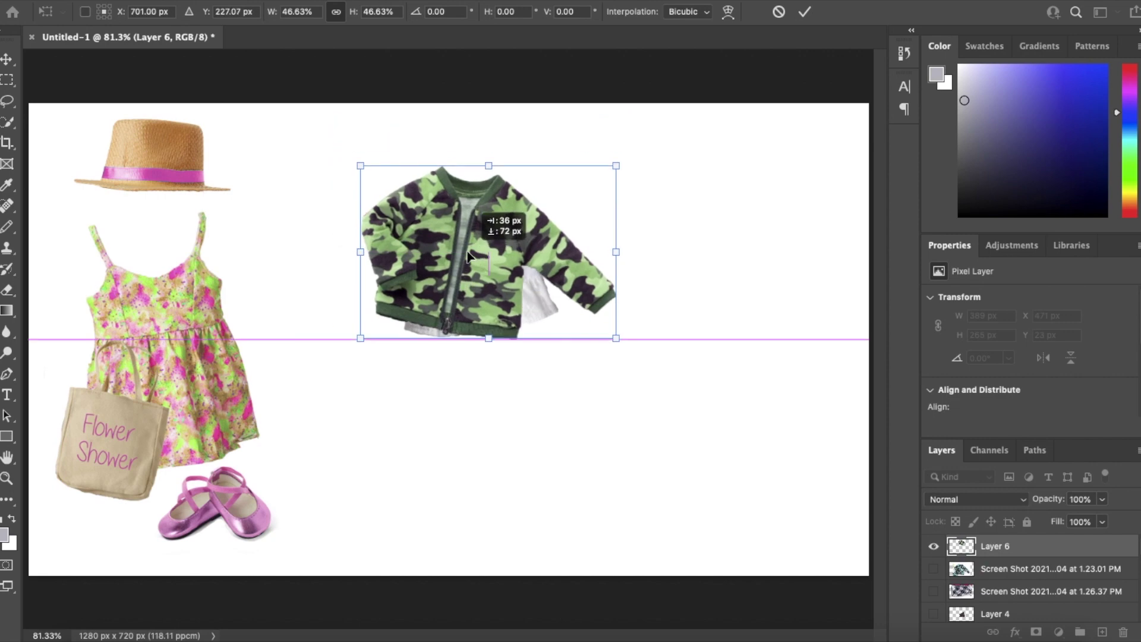
Step: Show the red plaid skirt, hide the camouflage jacket, and move the skirt slightly down and right below the white top
left_click(933, 569)
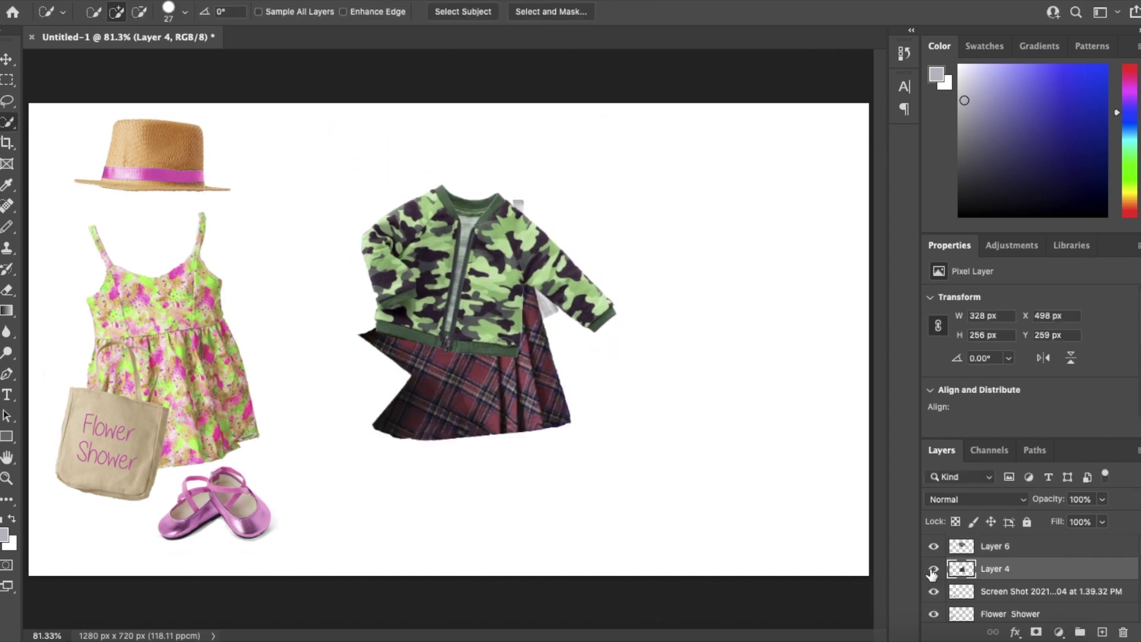
left_click(935, 546)
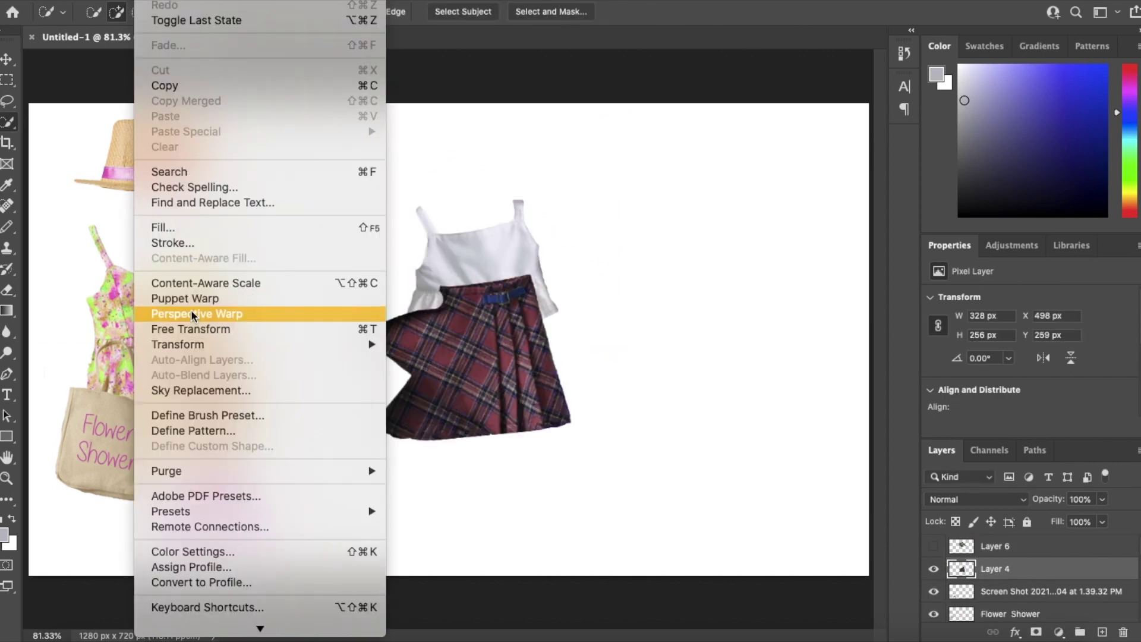
left_click(229, 326)
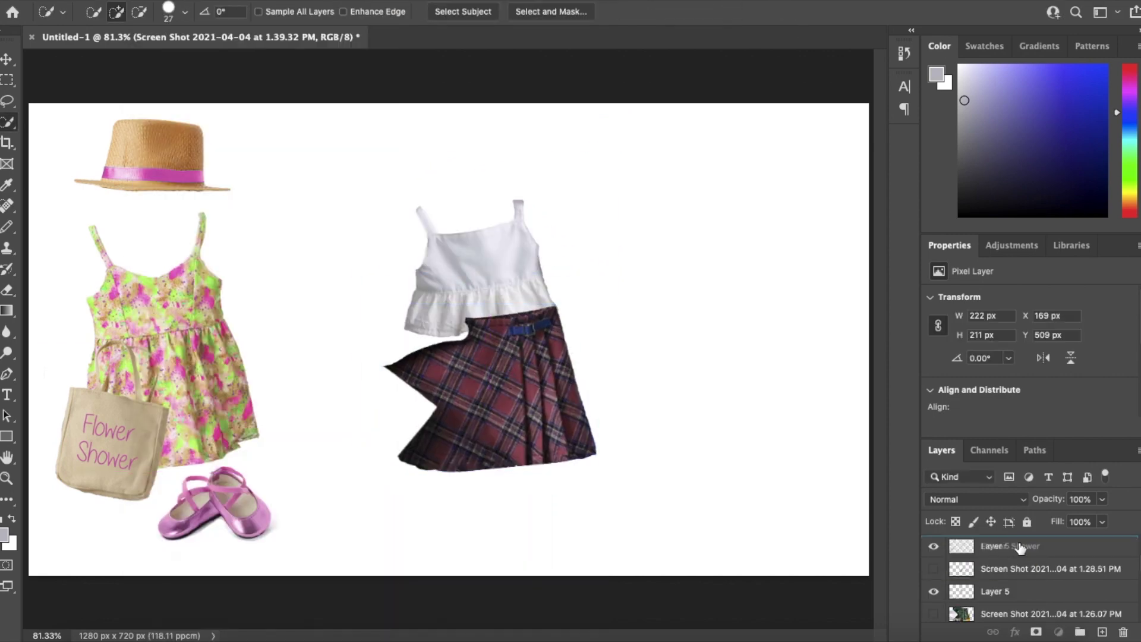
Step: Bring the white top above the skirt, tilt it counterclockwise and place it over the notch in the skirt's left side
left_click_drag(1021, 548, 1006, 542)
left_click(145, 1)
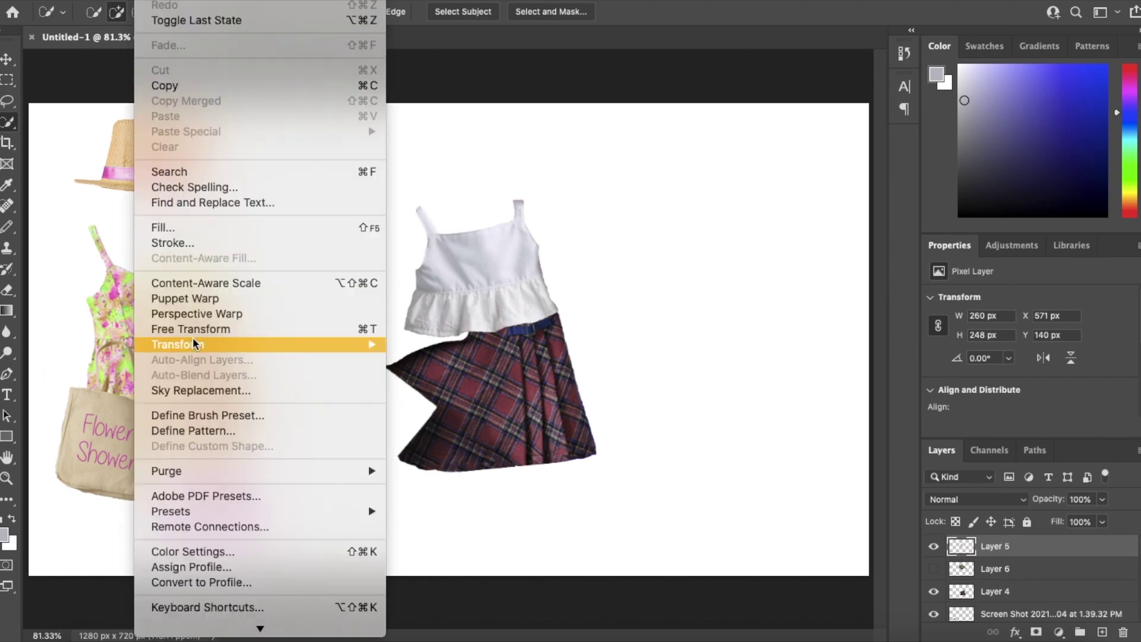
left_click(194, 328)
left_click_drag(465, 297, 427, 359)
left_click_drag(370, 462, 393, 474)
mouse_move(436, 370)
left_mouse_down()
mouse_move(418, 434)
mouse_move(423, 386)
left_mouse_up()
left_click(805, 11)
Step: Show the blue hat screenshot and move it to the top of the layer stack
scroll(989, 562, "down", 3)
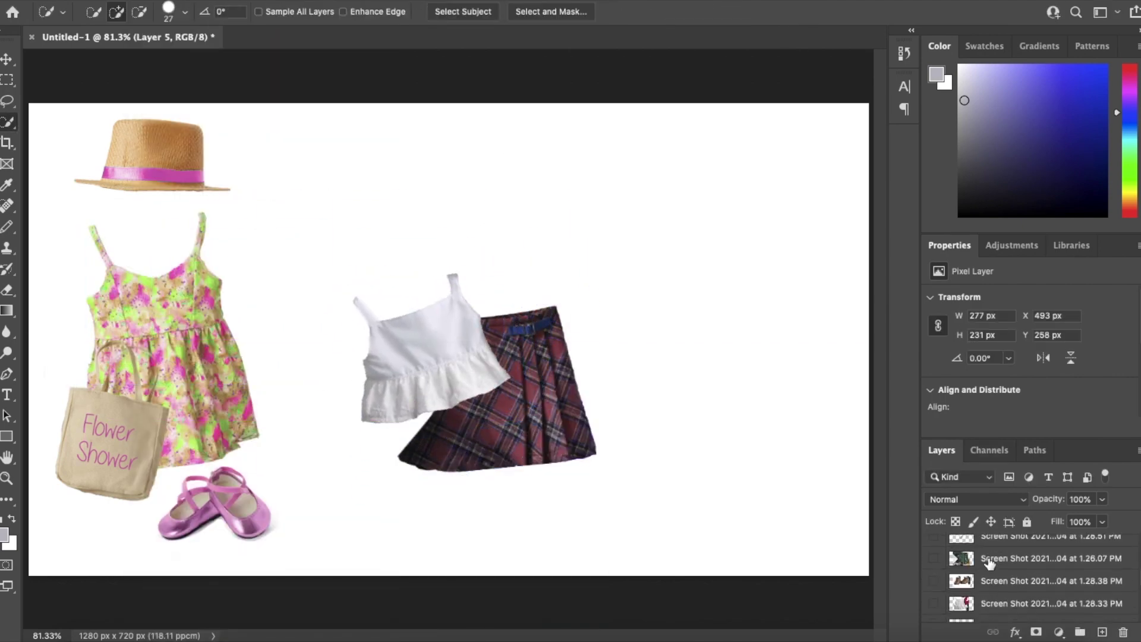
double_click(989, 554)
double_click(1134, 560)
key("Escape")
mouse_move(990, 554)
left_mouse_down()
mouse_move(989, 531)
mouse_move(989, 544)
left_mouse_up()
left_click(934, 547)
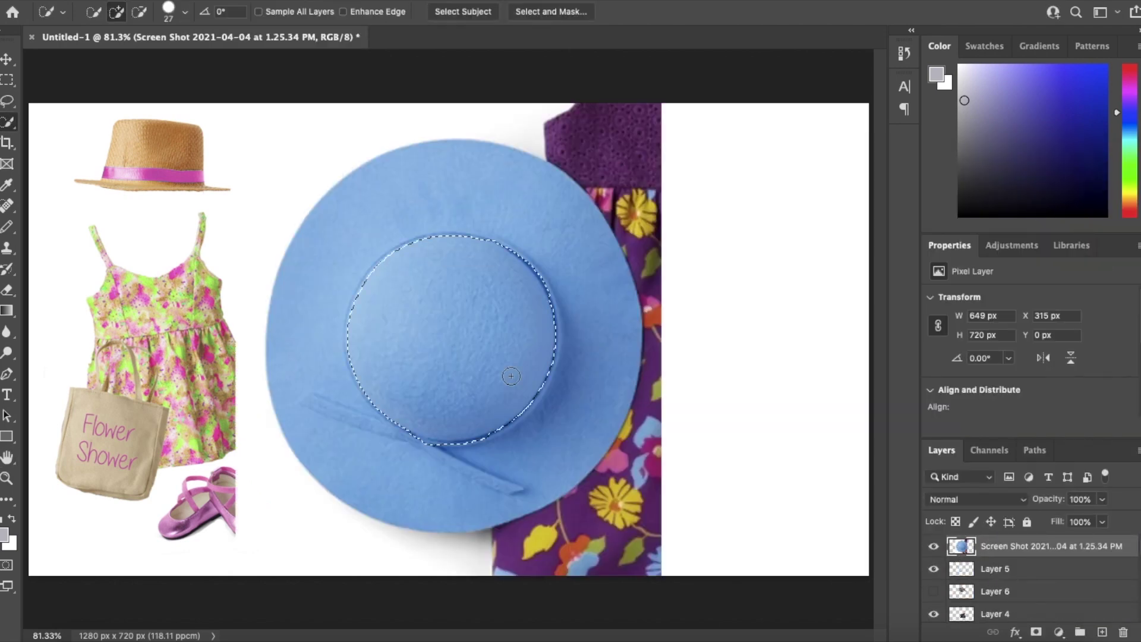
Step: Copy the blue hat to a new layer with Quick Selection and delete its source screenshot
left_click_drag(511, 376, 415, 260)
key("ctrl+j")
right_click(944, 568)
left_click(777, 540)
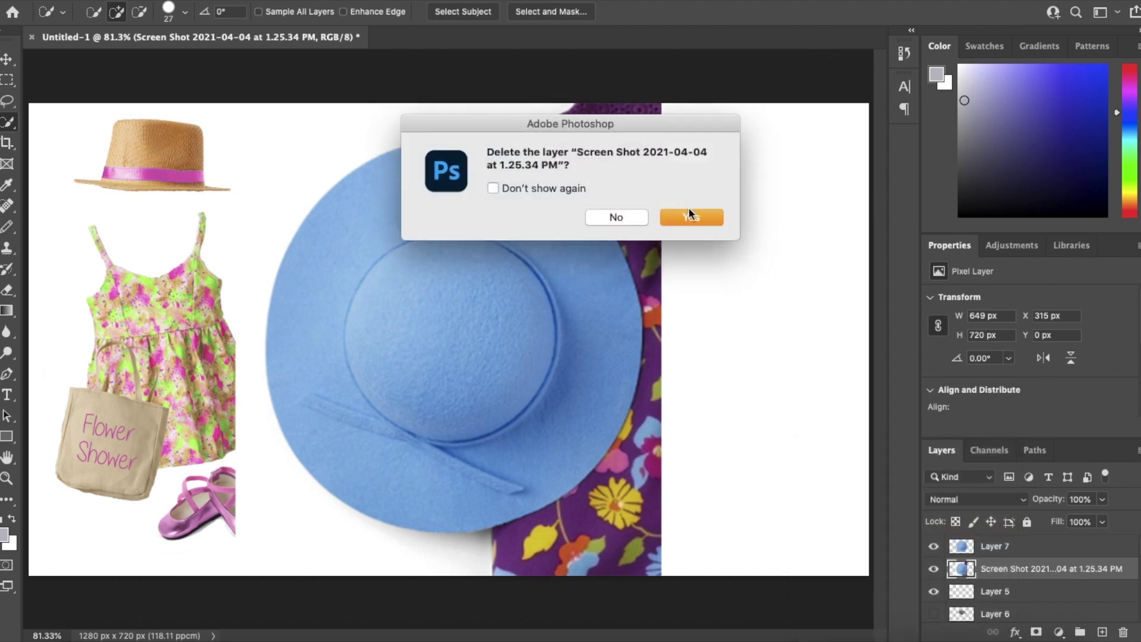
left_click(692, 215)
Step: Scale the blue hat down to 184 × 192 px and place it below the white top, overlapping the skirt's left edge
left_click(995, 547)
left_click(148, 0)
left_click(197, 329)
left_click_drag(643, 139, 428, 363)
left_click_drag(356, 440, 399, 440)
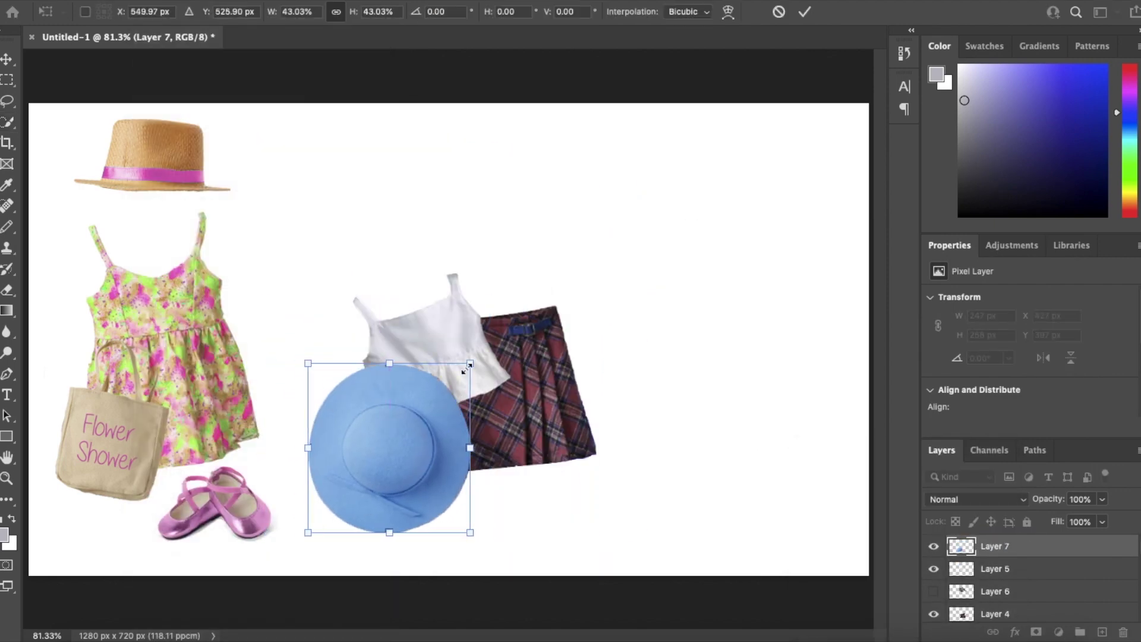
left_click_drag(465, 370, 447, 381)
key("Return")
Step: Try darkening the blue hat in Hue/Saturation with a lightness of -42
left_click(181, 1)
mouse_move(220, 15)
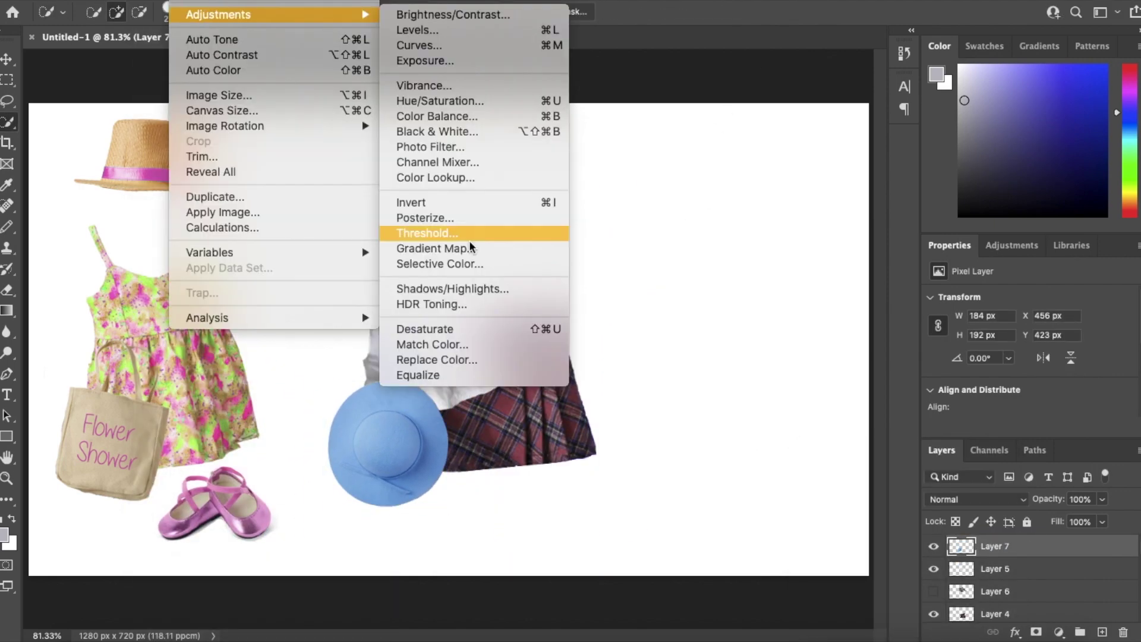
left_click(443, 101)
left_click_drag(883, 288, 849, 286)
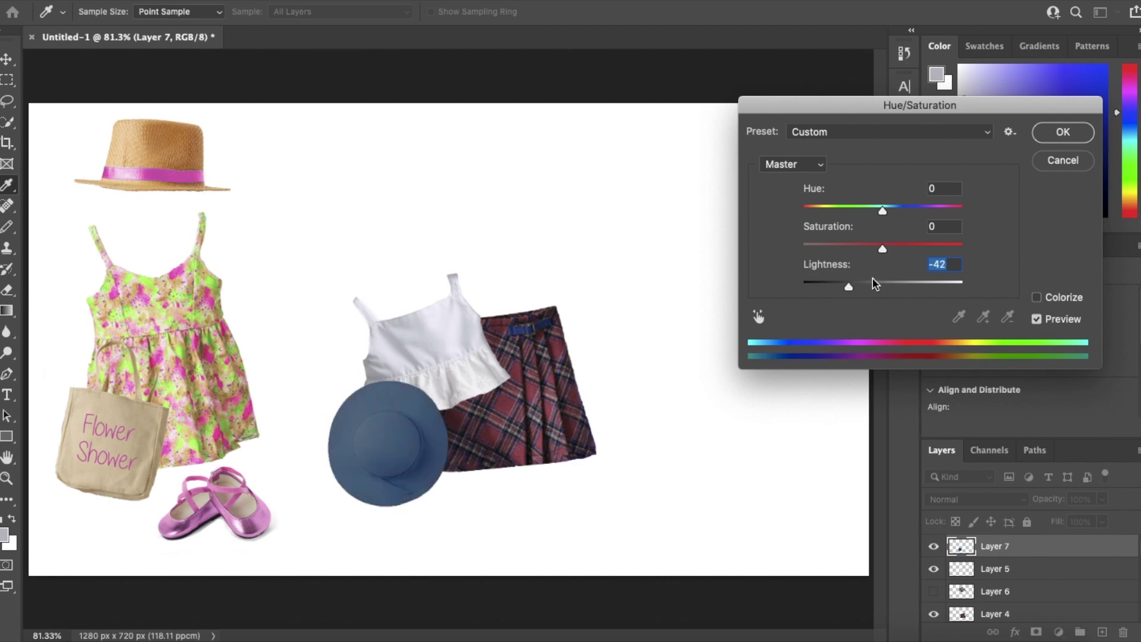
left_click(1063, 160)
Step: Recolour the light blue hat to a dark navy tone with a small hue shift and reduced lightness in Hue/Saturation
left_click(182, 1)
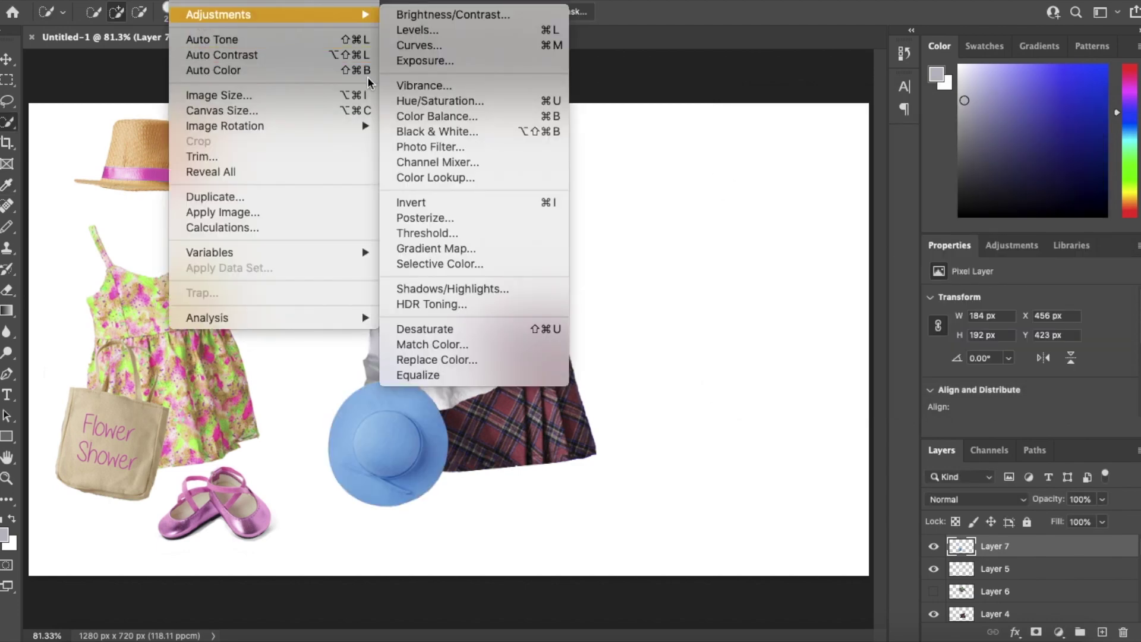
mouse_move(181, 1)
mouse_move(230, 13)
left_click(443, 103)
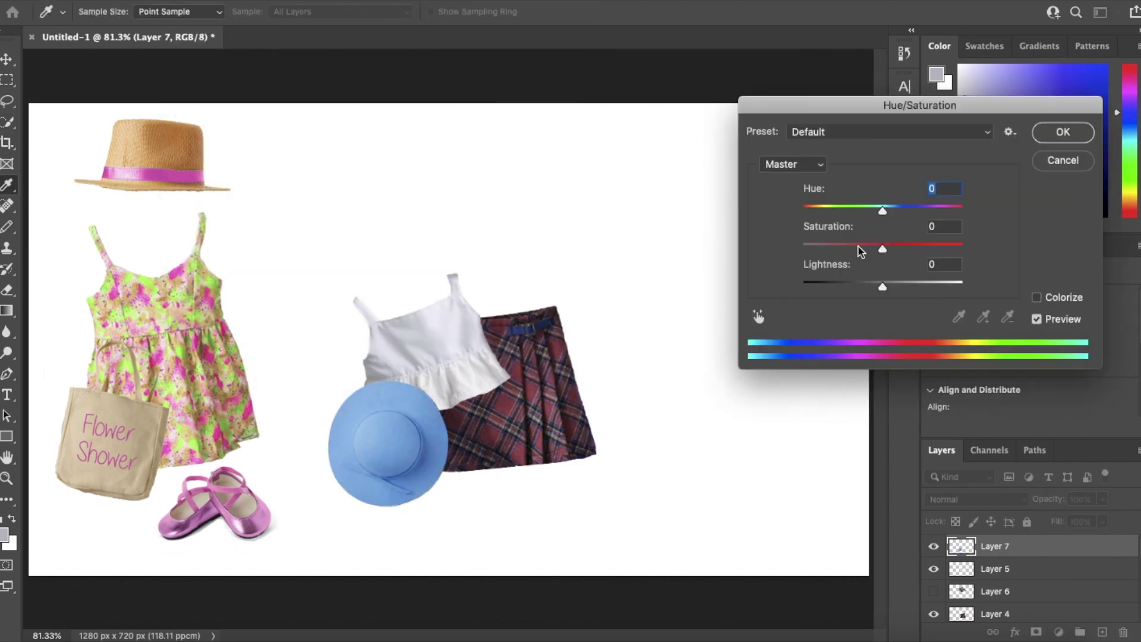
mouse_move(883, 209)
left_mouse_down()
mouse_move(961, 212)
mouse_move(855, 211)
mouse_move(891, 219)
left_mouse_up()
left_click_drag(882, 287, 850, 286)
left_click(1040, 139)
Step: Delete the hidden camouflage jacket layer
key("w")
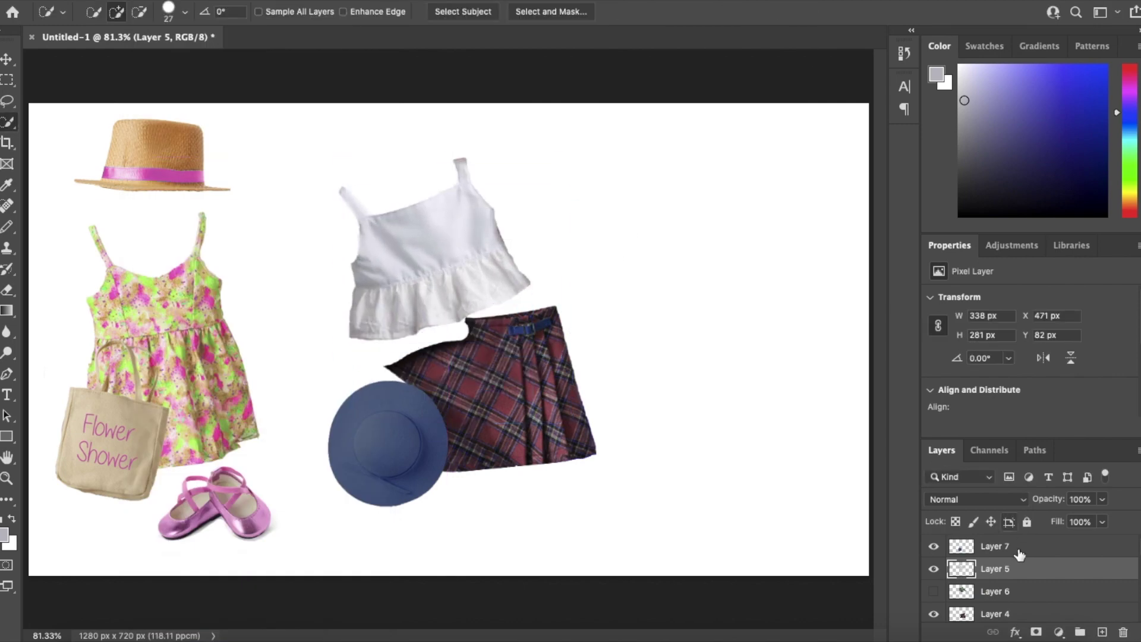
left_click(1005, 592)
key("Delete")
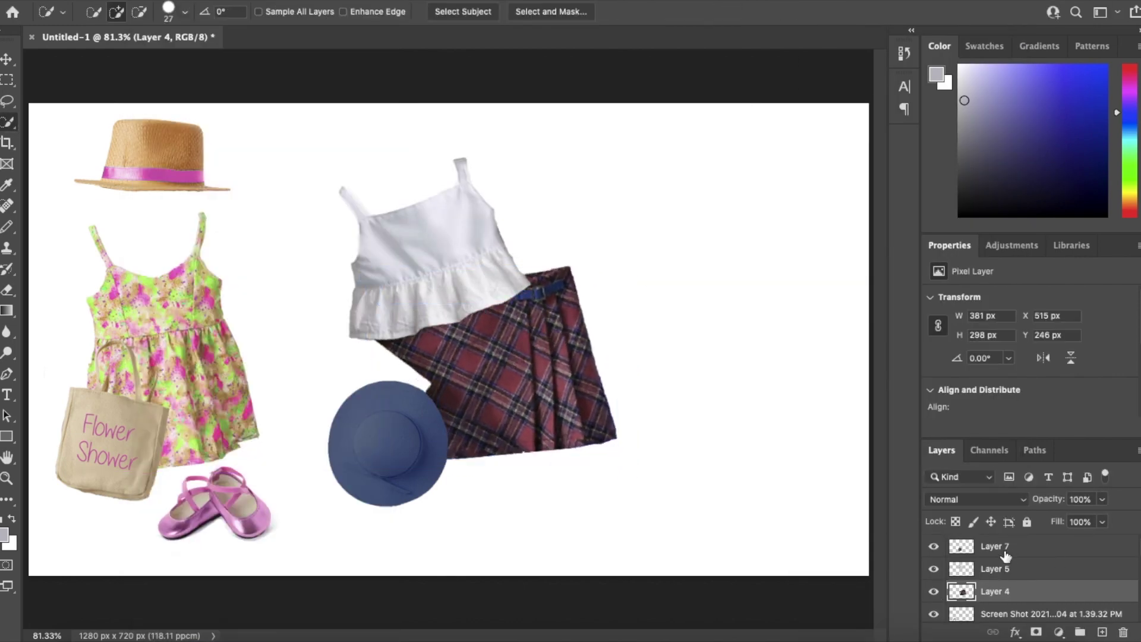
Step: Find the World Traveler in England outfit on the American Girl site, capture its black boots, and place the screenshot on the Photoshop canvas
left_click(1005, 556)
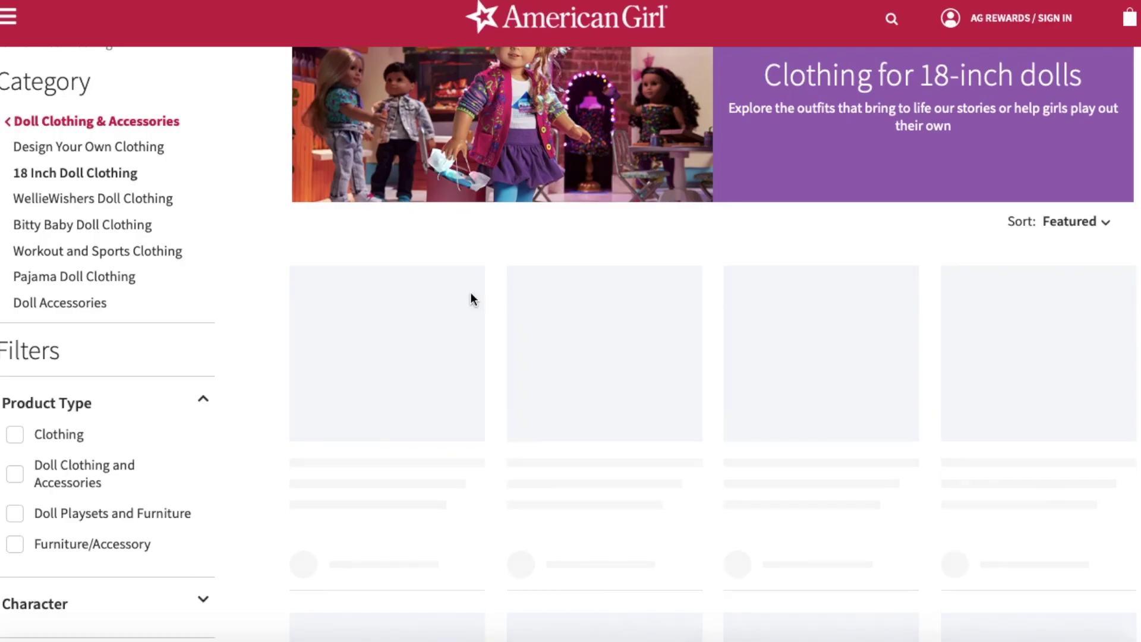
scroll(523, 252, "down", 20)
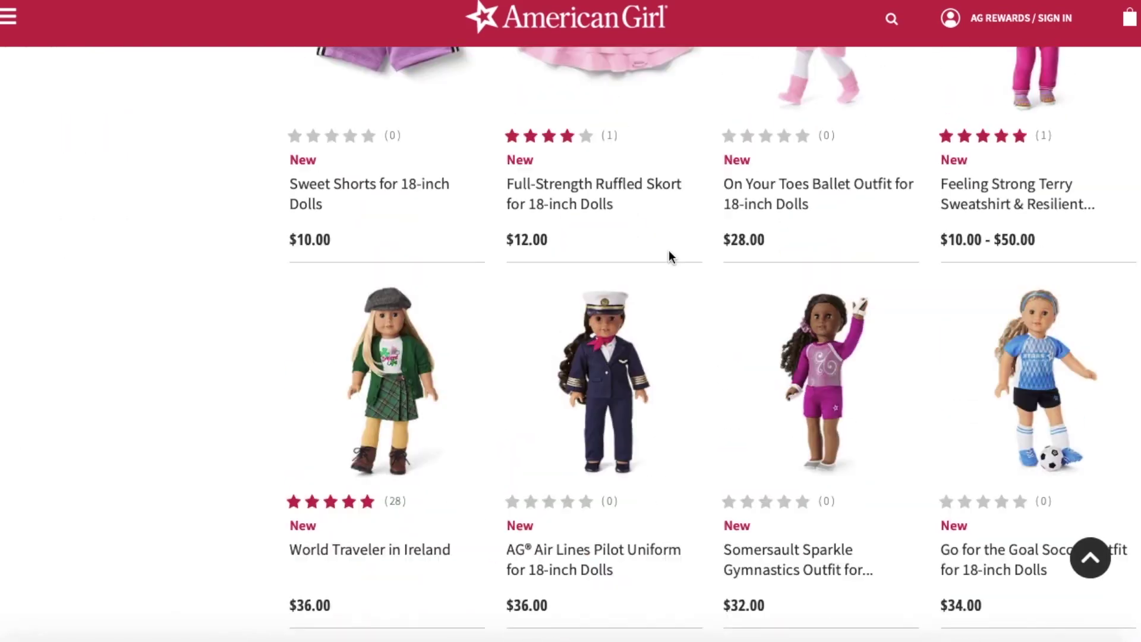
scroll(669, 250, "down", 10)
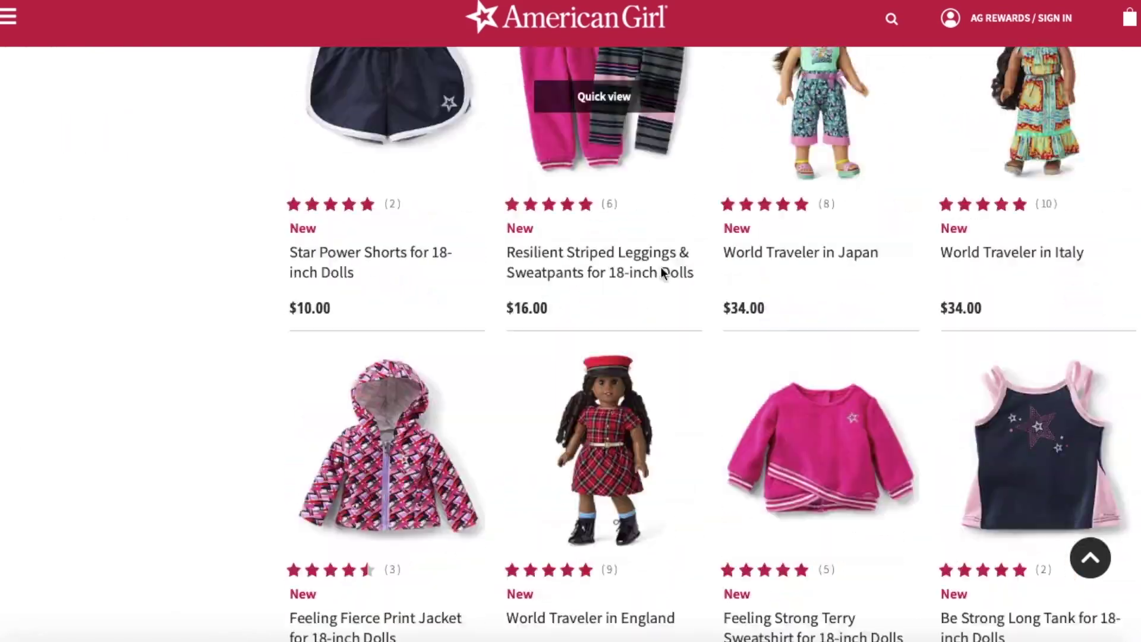
left_click(564, 590)
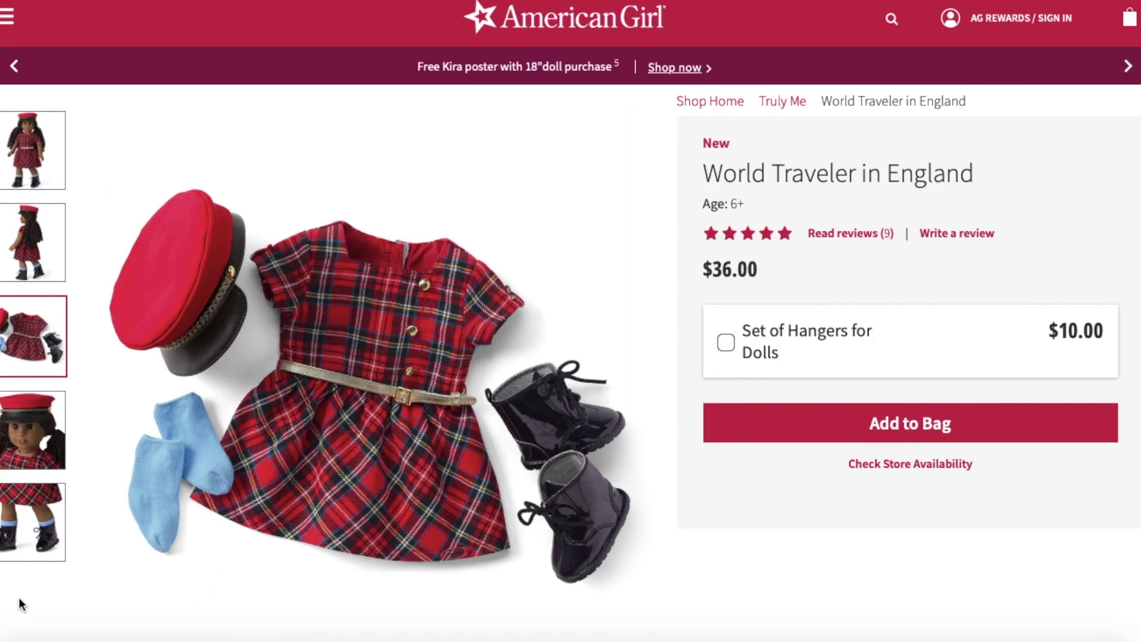
key("super+shift+4")
left_click_drag(472, 339, 658, 552)
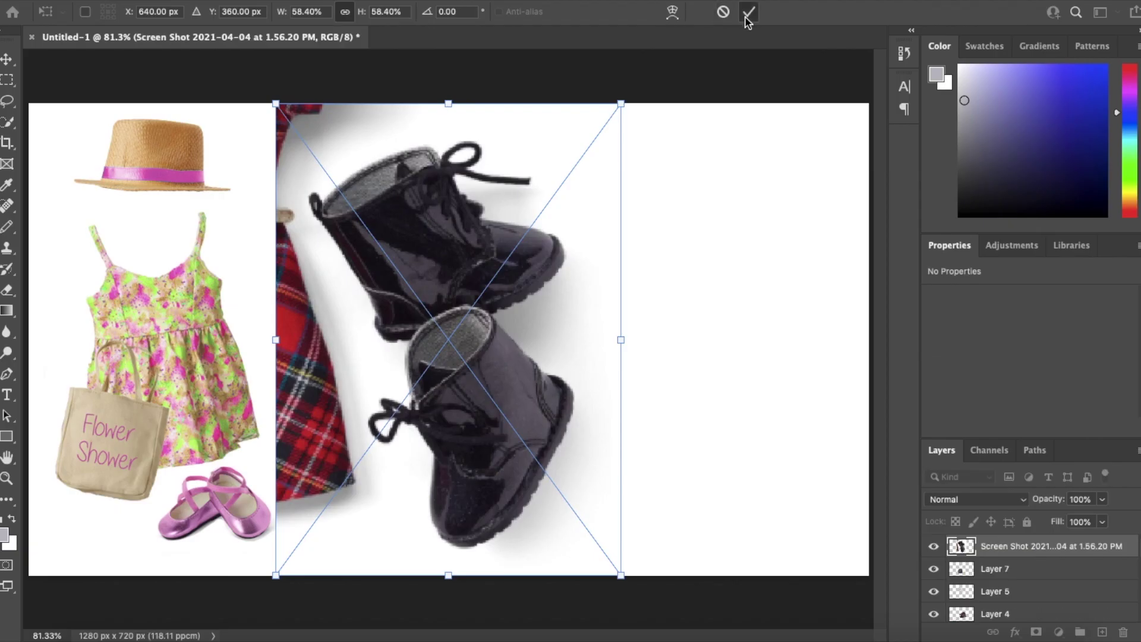
left_click(741, 13)
Step: Cut out both black boots onto their own layer with Quick Selection and delete the boots screenshot layer
key("w")
mouse_move(395, 226)
left_mouse_down()
mouse_move(464, 172)
mouse_move(526, 181)
left_mouse_up()
left_click_drag(455, 339, 507, 412)
key("super+j")
left_click(934, 569)
right_click(1012, 564)
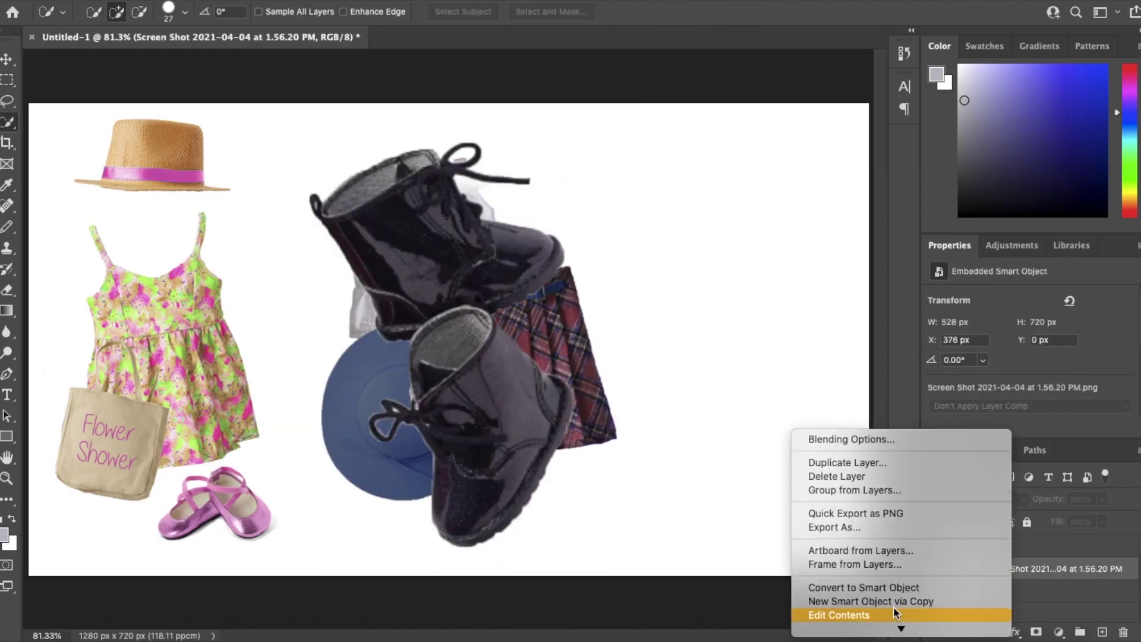
left_click(837, 477)
left_click(701, 216)
Step: Scale the black boots down to 166 × 254 px and place them over the plaid skirt's lower edge, beside the blue hat
left_click(990, 550)
left_click(142, 1)
mouse_move(212, 343)
left_click(418, 368)
left_click_drag(574, 142, 427, 368)
left_click_drag(379, 410, 519, 437)
left_click_drag(566, 395, 536, 442)
left_click_drag(522, 504, 558, 481)
left_click_drag(570, 554, 592, 586)
left_click_drag(562, 487, 571, 456)
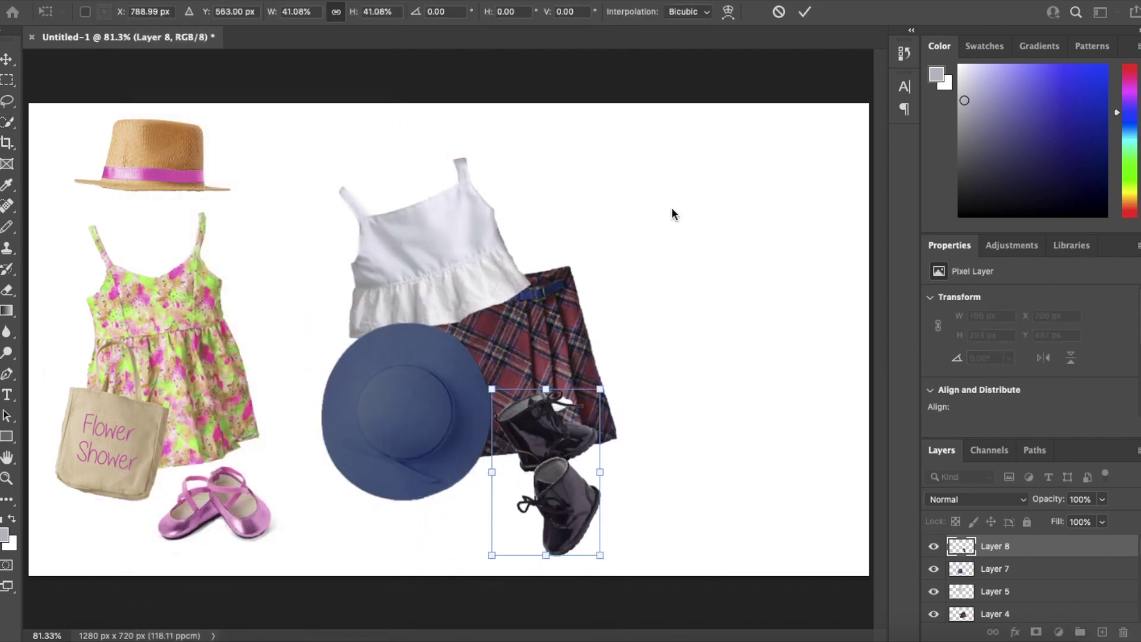
left_click(805, 12)
Step: Erase the leftover white background around the upper boot's laces with a small Eraser brush, down to 3 px
scroll(509, 402, "up", 5)
key("e")
right_click(998, 547)
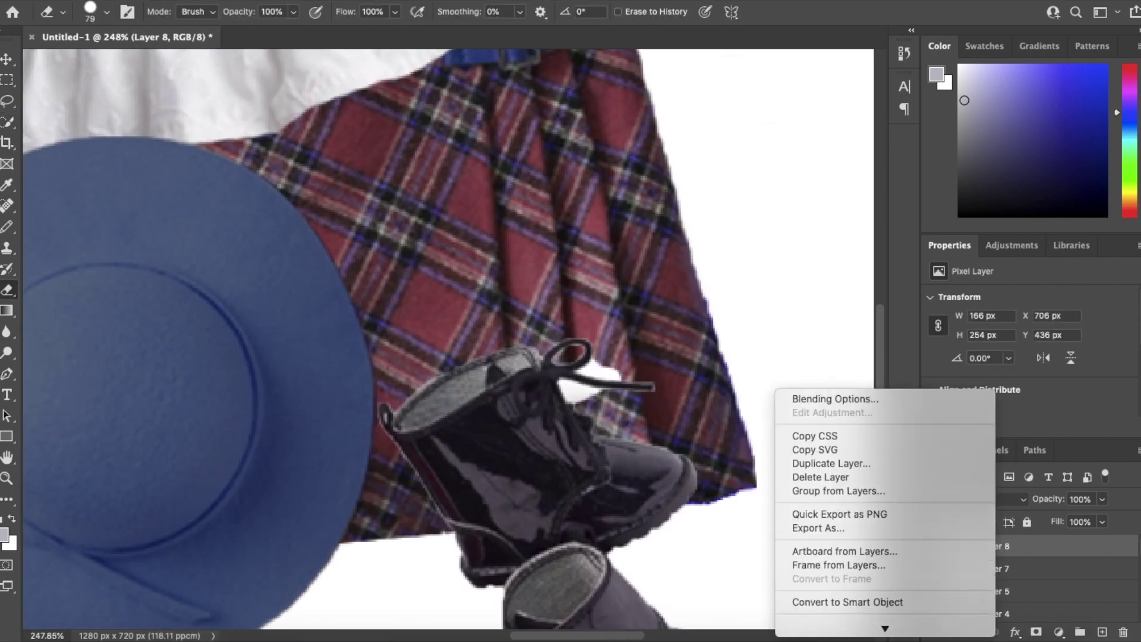
left_click(366, 362)
left_click(107, 12)
left_click_drag(108, 63, 82, 64)
left_click(604, 368)
left_click(107, 12)
left_click(583, 371)
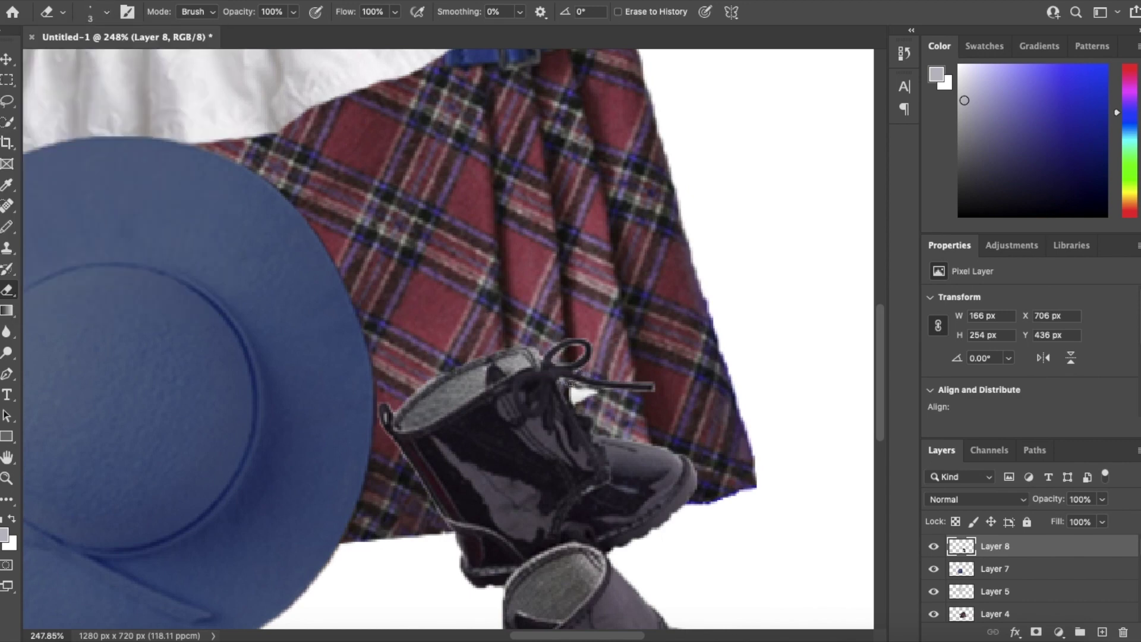
key("ctrl+0")
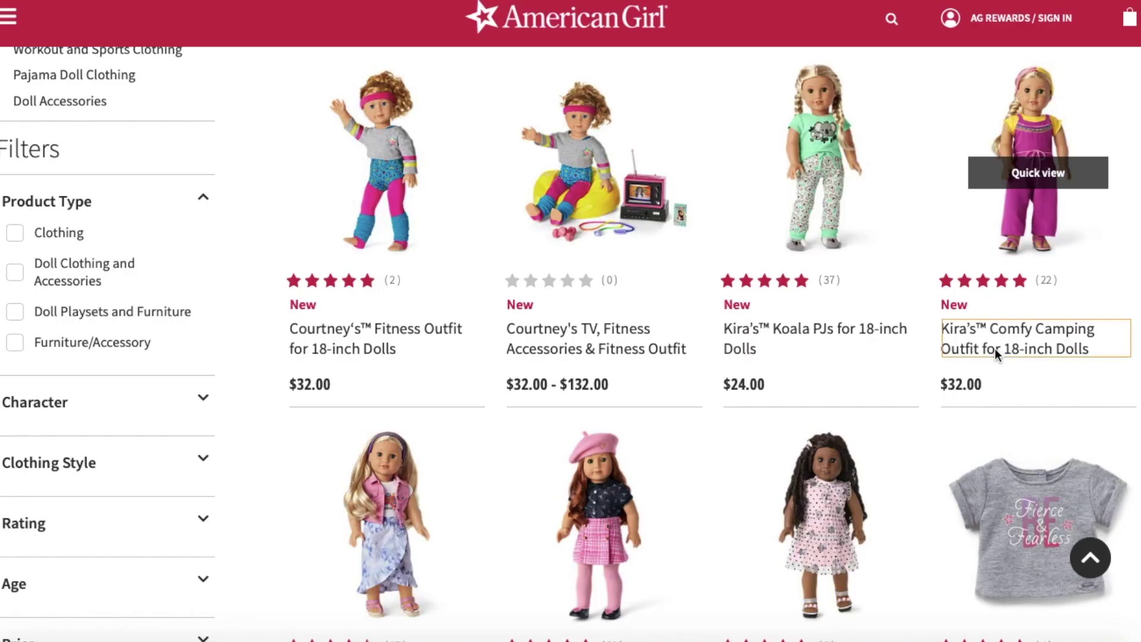
Step: Look at Kira's Comfy Camping Outfit and browse the 18-inch doll clothing on the American Girl site for more pieces
left_click(996, 348)
left_click(32, 336)
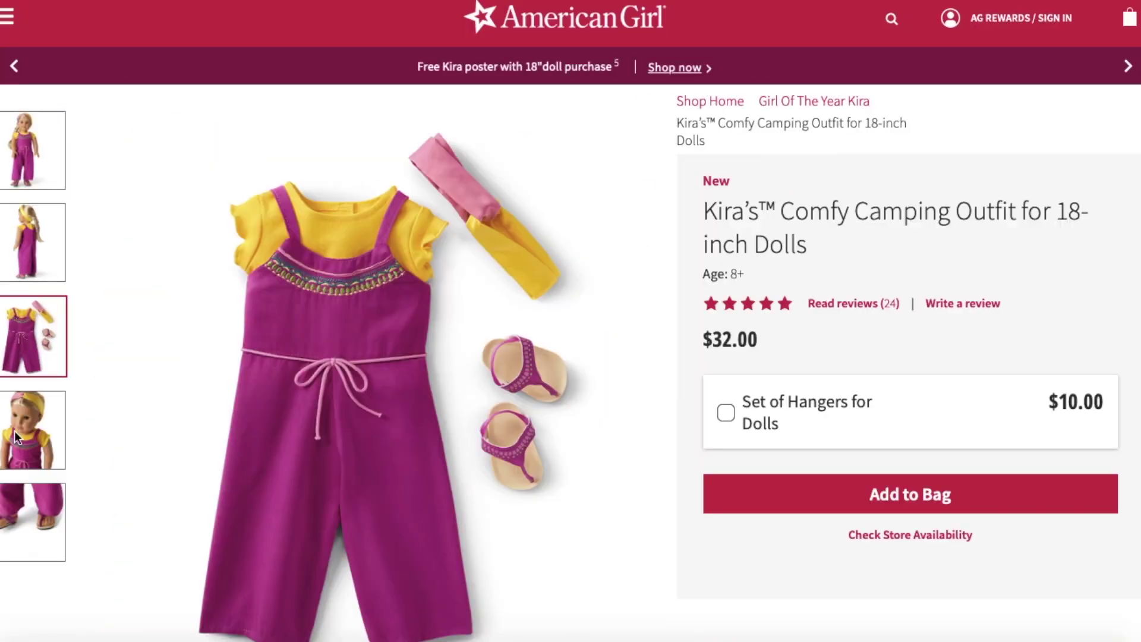
key("alt+Left")
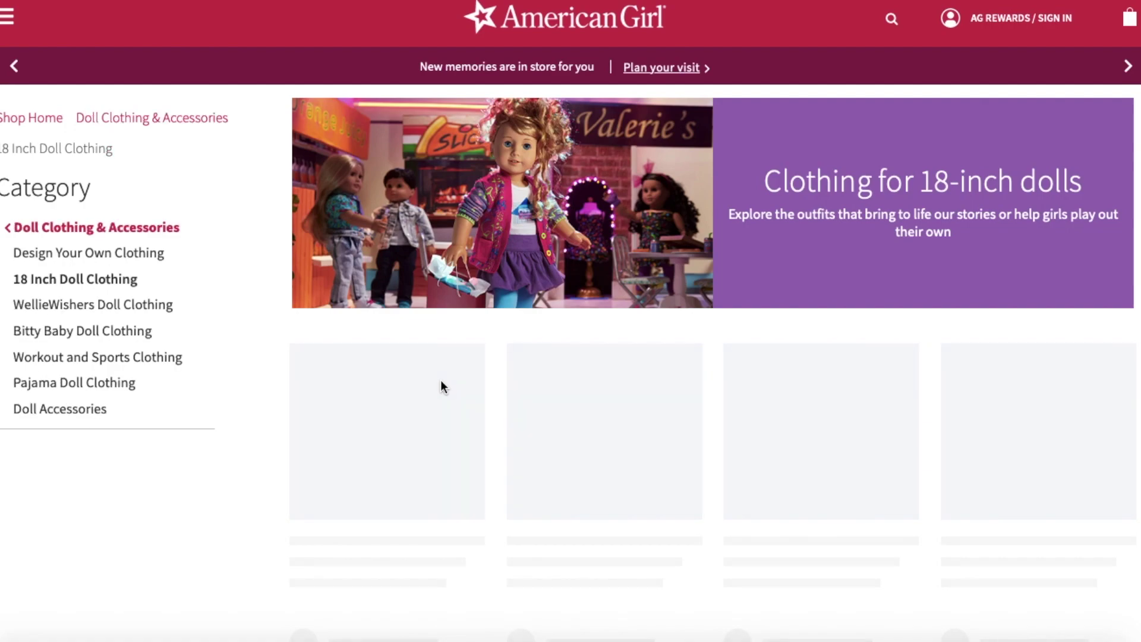
scroll(569, 393, "down", 7)
scroll(1131, 538, "down", 20)
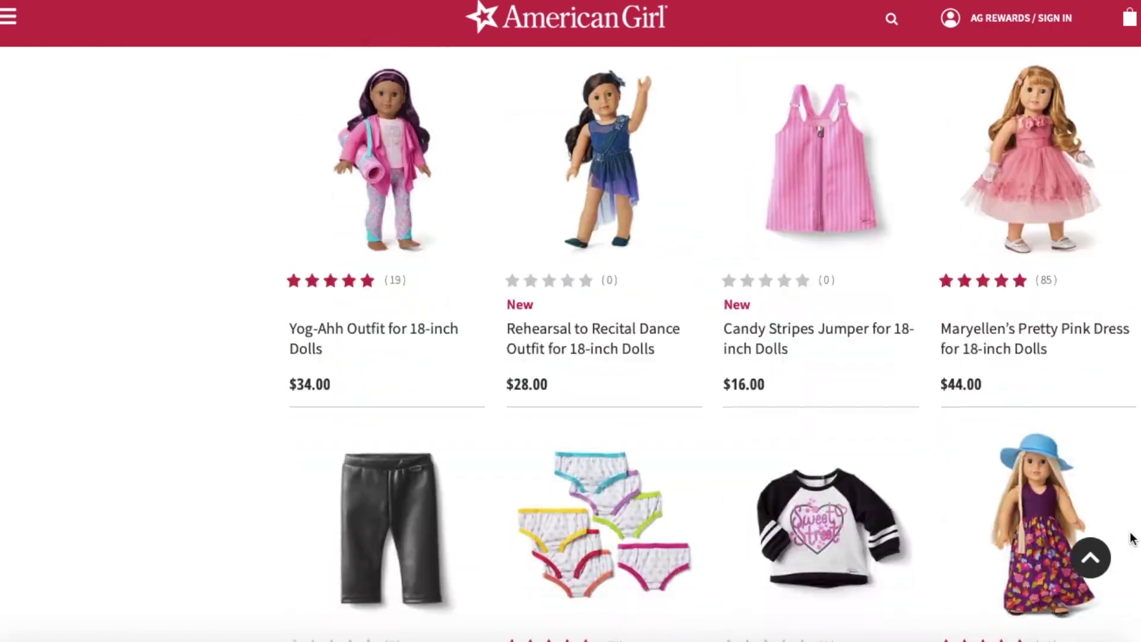
scroll(882, 580, "down", 20)
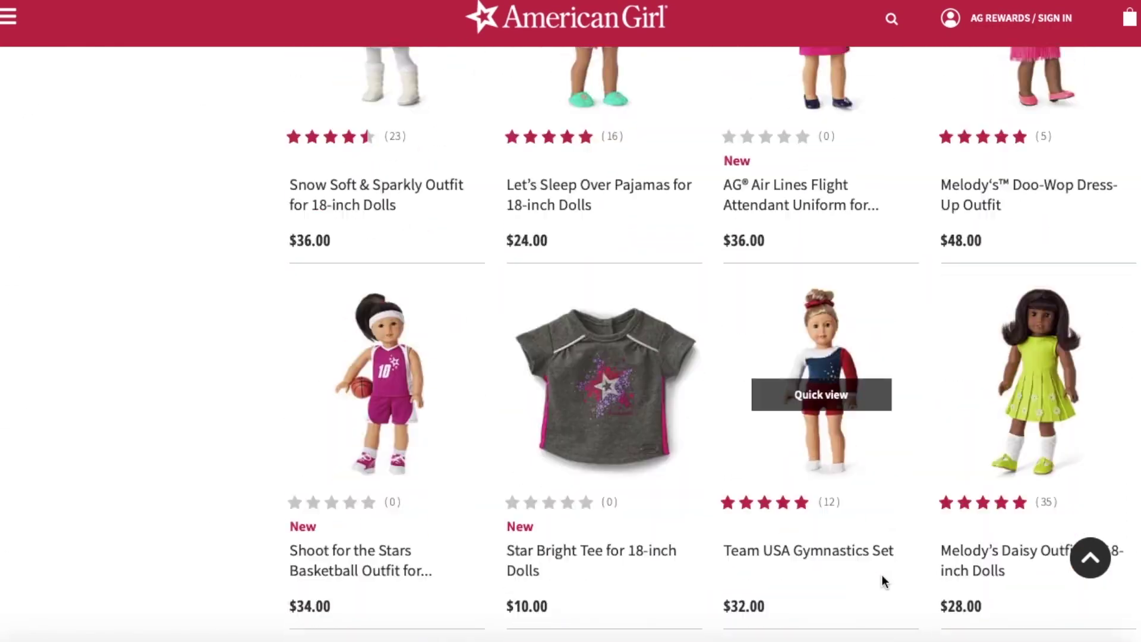
scroll(884, 579, "down", 20)
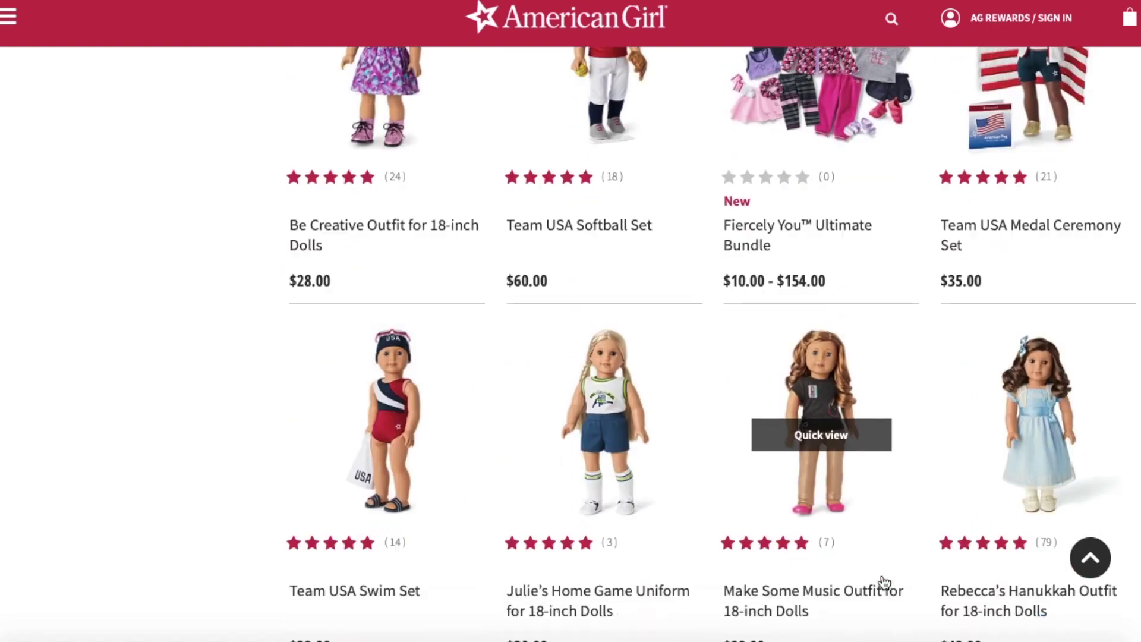
scroll(883, 573, "down", 20)
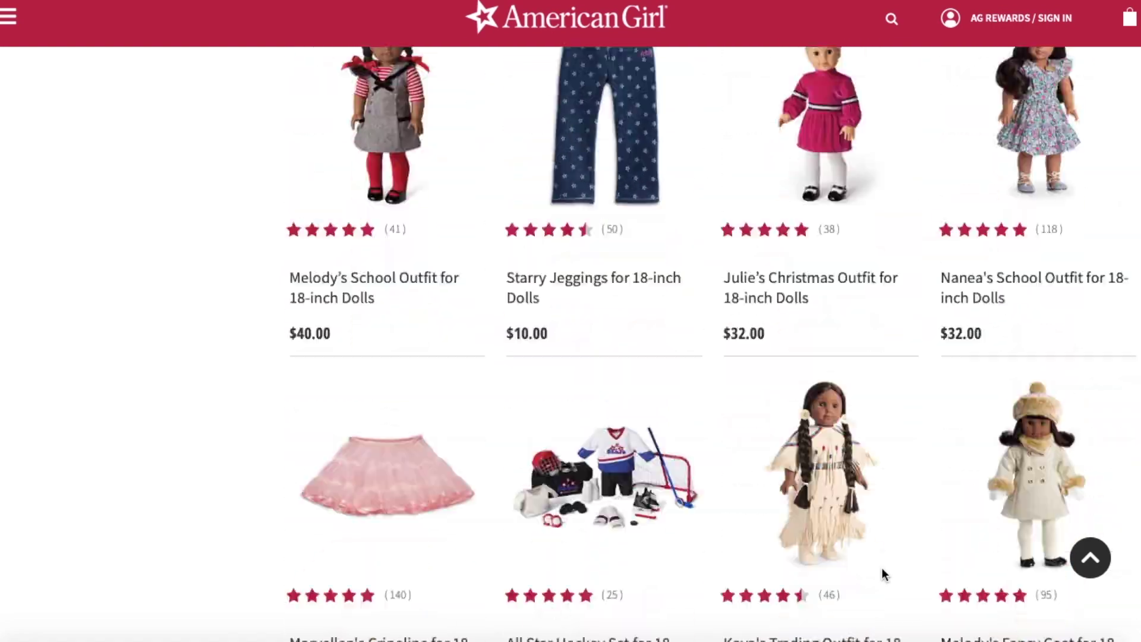
scroll(883, 575, "down", 5)
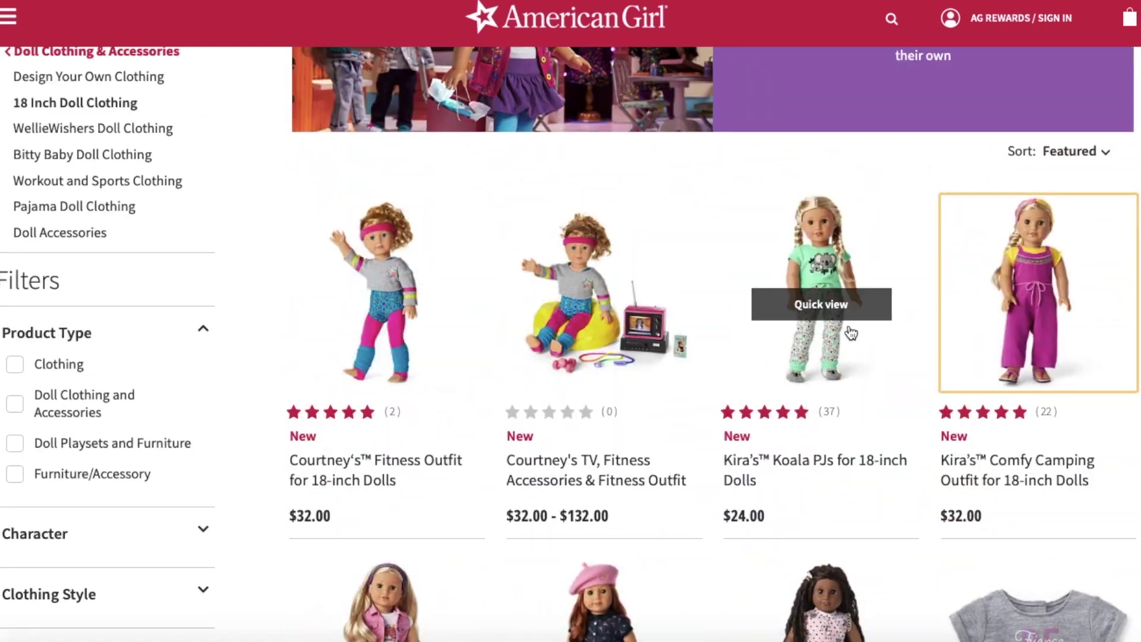
scroll(850, 331, "down", 15)
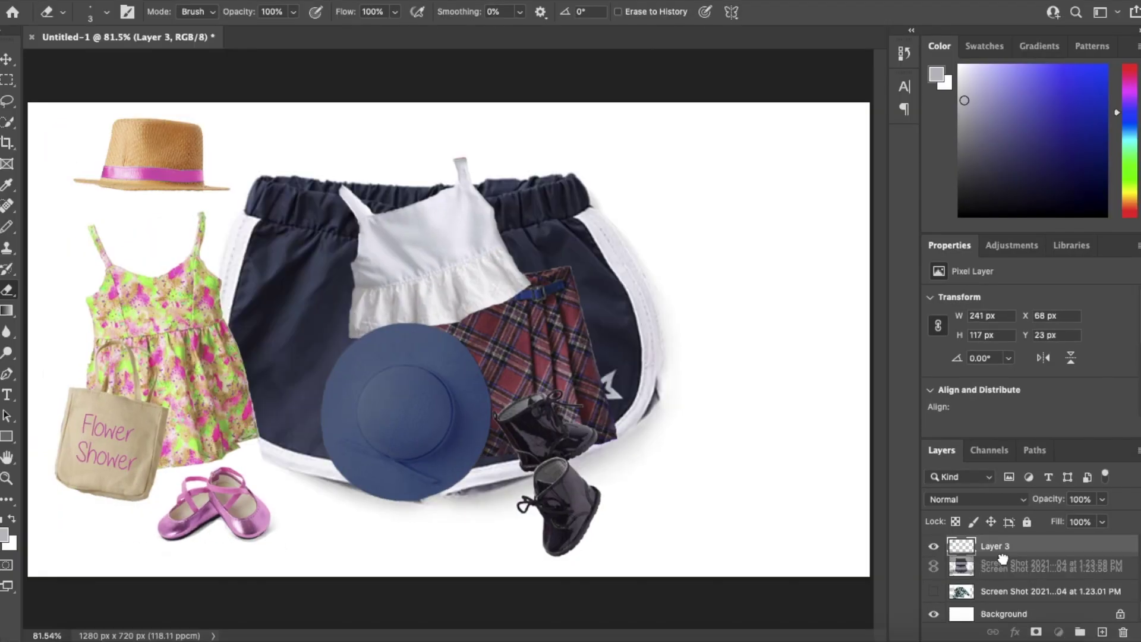
Step: Move the navy shorts screenshot layer to the top of the layer stack in Photoshop
left_click(994, 616)
left_click_drag(993, 616, 992, 546)
Step: Try to cut out the navy shorts onto a separate layer with Quick Selection, and discard that copy
left_click(7, 122)
mouse_move(285, 202)
left_mouse_down()
mouse_move(287, 232)
mouse_move(234, 304)
mouse_move(244, 234)
mouse_move(223, 358)
mouse_move(217, 324)
mouse_move(199, 318)
mouse_move(227, 413)
mouse_move(339, 463)
mouse_move(531, 459)
mouse_move(593, 226)
left_mouse_up()
key("super+j")
right_click(986, 572)
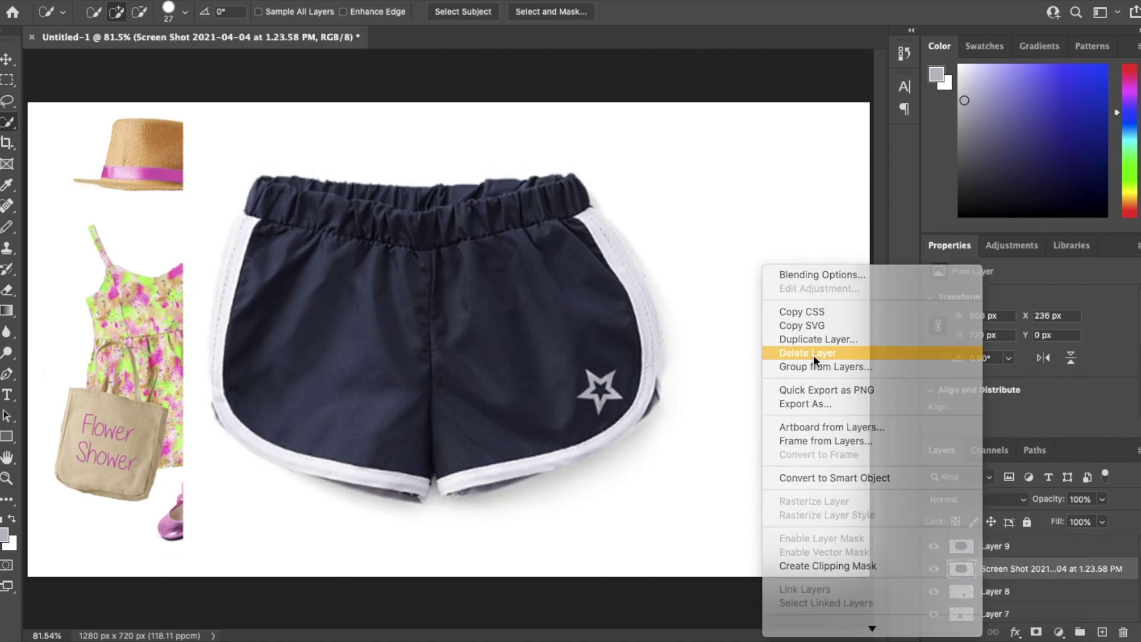
left_click(815, 354)
key("super+z")
right_click(995, 547)
left_click(820, 522)
left_click(708, 229)
Step: Erase the white background surrounding the navy shorts with the Eraser, using a 114 px brush
right_click(7, 290)
left_click(94, 319)
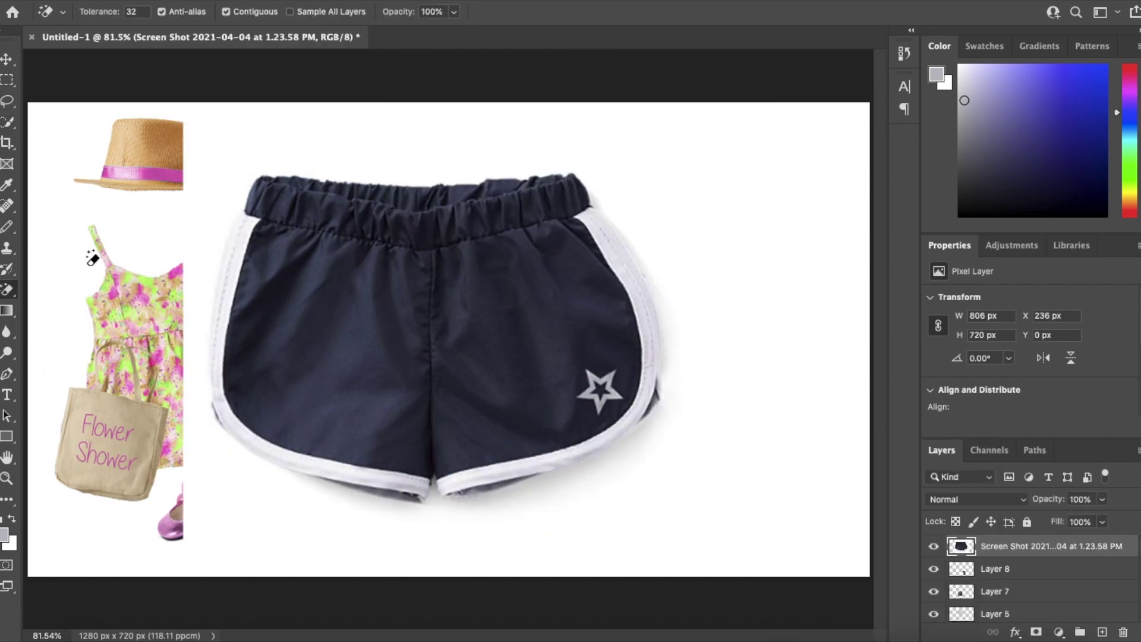
right_click(8, 290)
left_click(80, 288)
mouse_move(692, 368)
left_mouse_down()
mouse_move(242, 495)
mouse_move(466, 119)
left_mouse_up()
left_click(107, 12)
left_click_drag(121, 62, 135, 62)
left_click_drag(387, 142, 532, 133)
left_click_drag(698, 399, 561, 530)
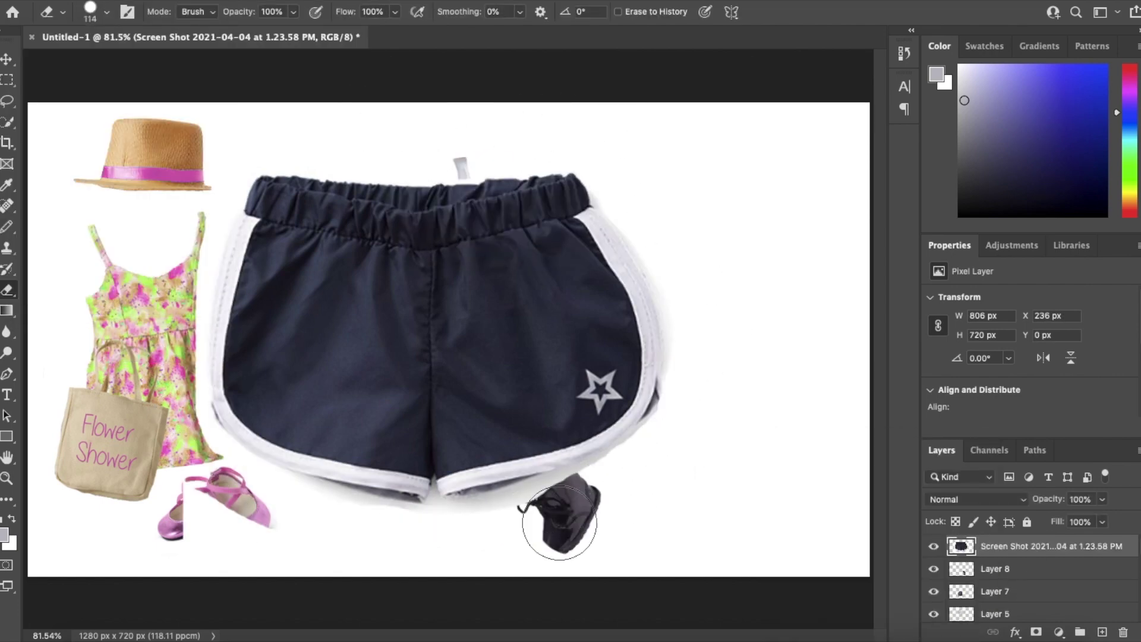
mouse_move(207, 558)
left_mouse_down()
mouse_move(237, 494)
mouse_move(226, 442)
left_mouse_up()
Step: Scale the navy shorts layer down to 342 × 313 px and place it in the empty space beside the plaid skirt
left_click(144, 1)
left_click(190, 328)
left_click_drag(713, 102, 467, 327)
left_click_drag(344, 447, 757, 400)
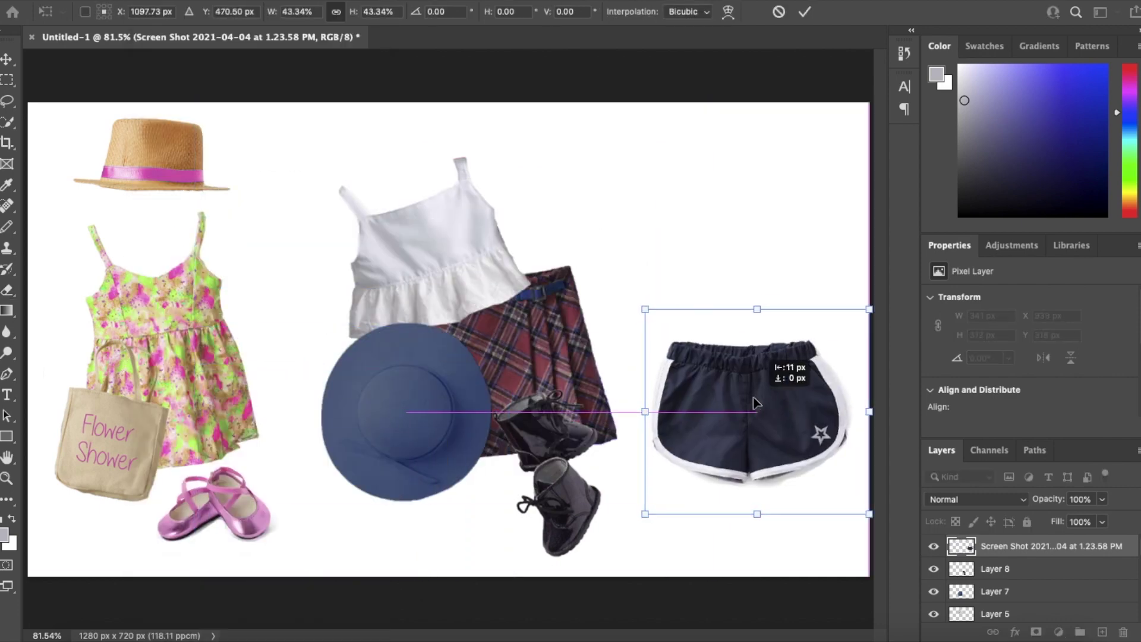
left_click(805, 12)
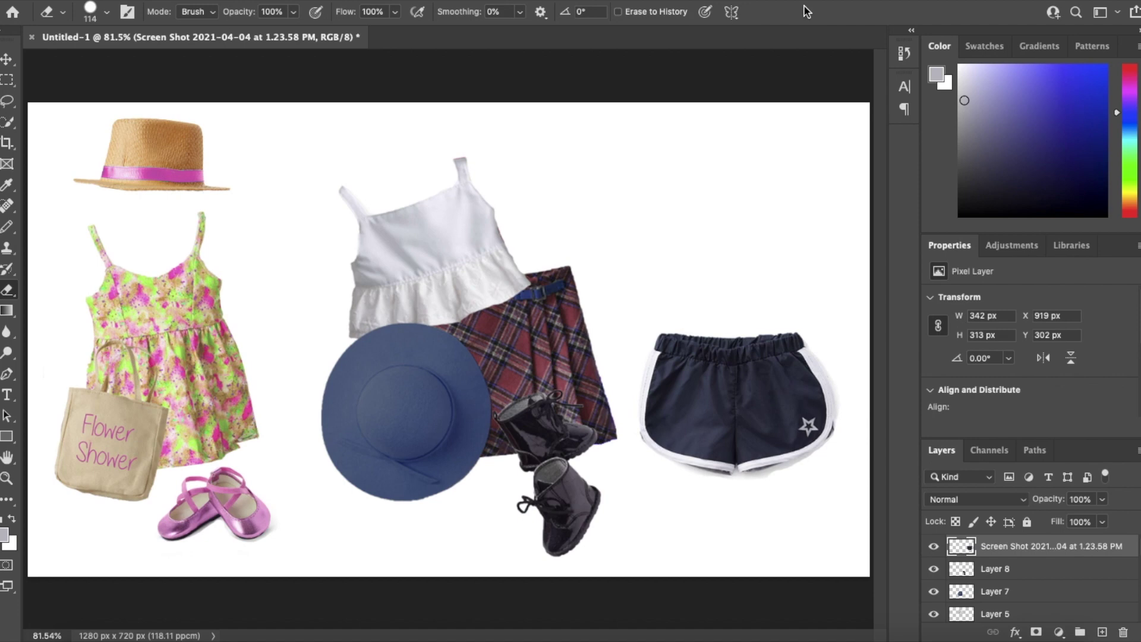
Step: Remove the star logo from the navy shorts with the Spot Healing Brush at 34 px
left_click(3, 209)
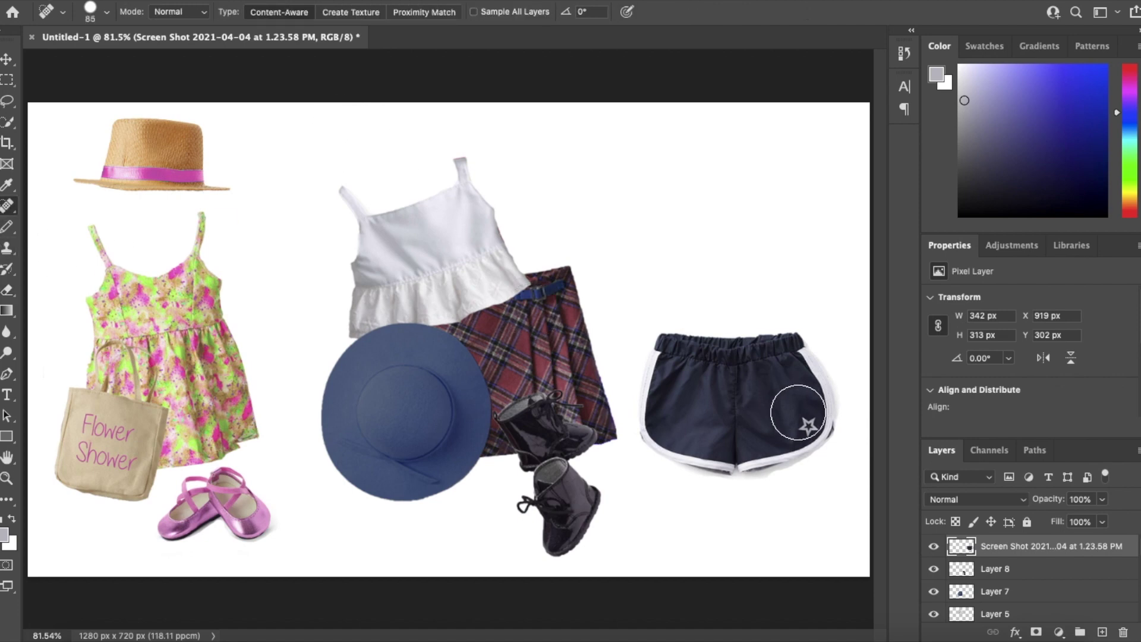
left_click(106, 12)
left_click_drag(80, 50, 72, 51)
left_click(807, 427)
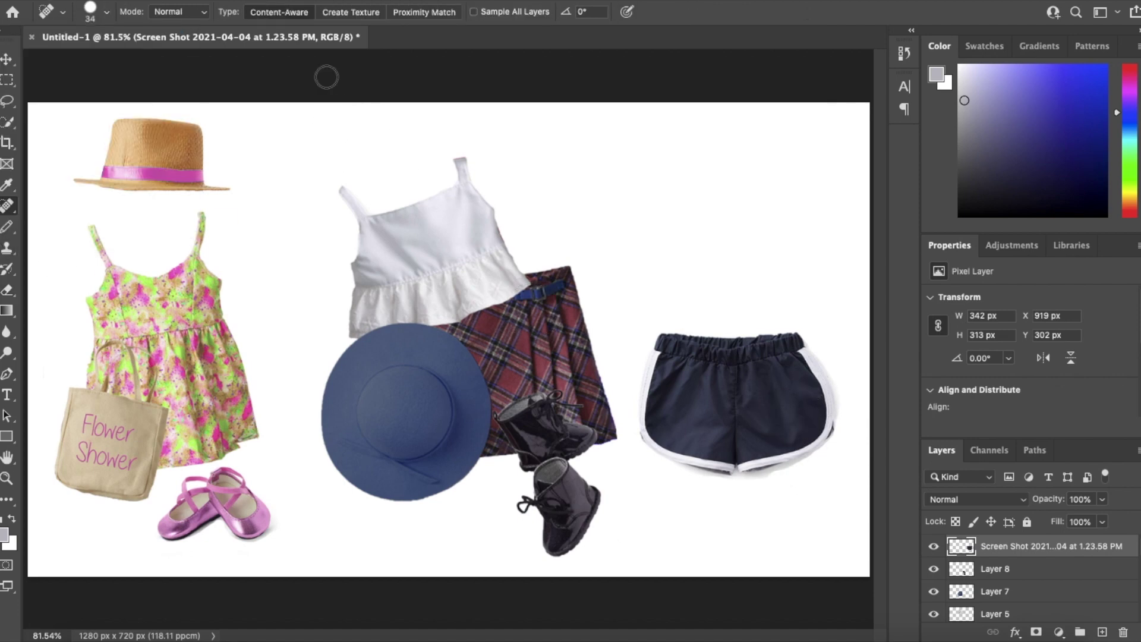
Step: Recolour the navy shorts to a near-black charcoal in Hue/Saturation by shifting the hue and reducing the saturation
left_click(181, 1)
mouse_move(225, 16)
left_click(455, 101)
left_click_drag(848, 105, 862, 67)
left_click_drag(899, 174, 880, 191)
mouse_move(896, 248)
left_mouse_down()
mouse_move(842, 259)
mouse_move(896, 255)
left_mouse_up()
left_click_drag(896, 211, 865, 241)
left_click(1077, 94)
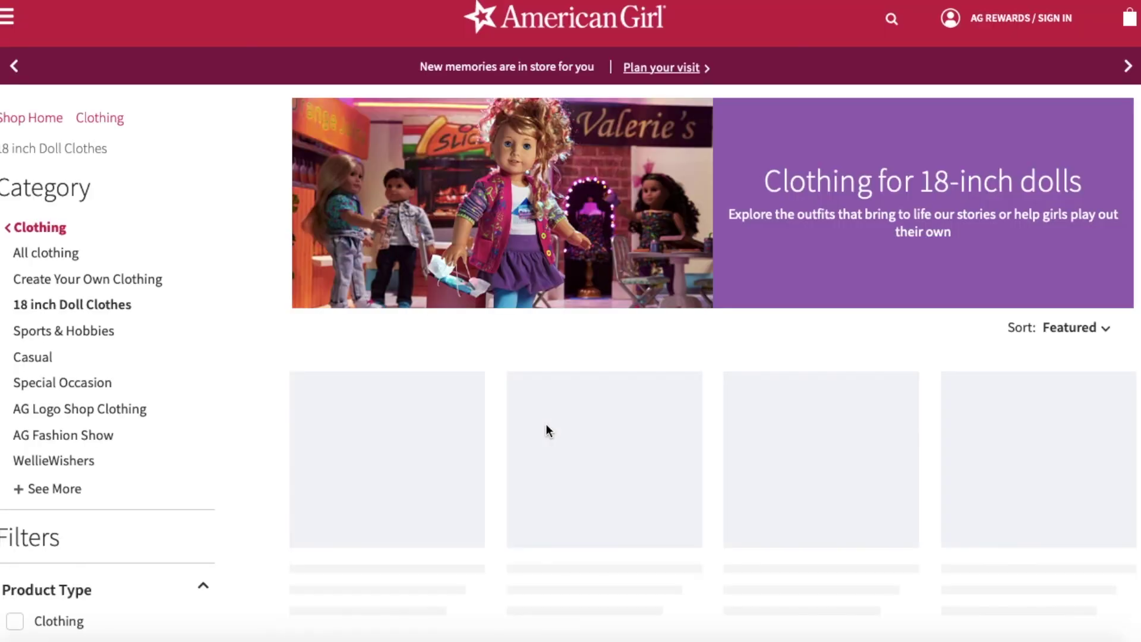
Step: Find the Minty Sweet Tank Top on the American Girl site and place its screenshot on the Photoshop canvas
scroll(576, 324, "down", 15)
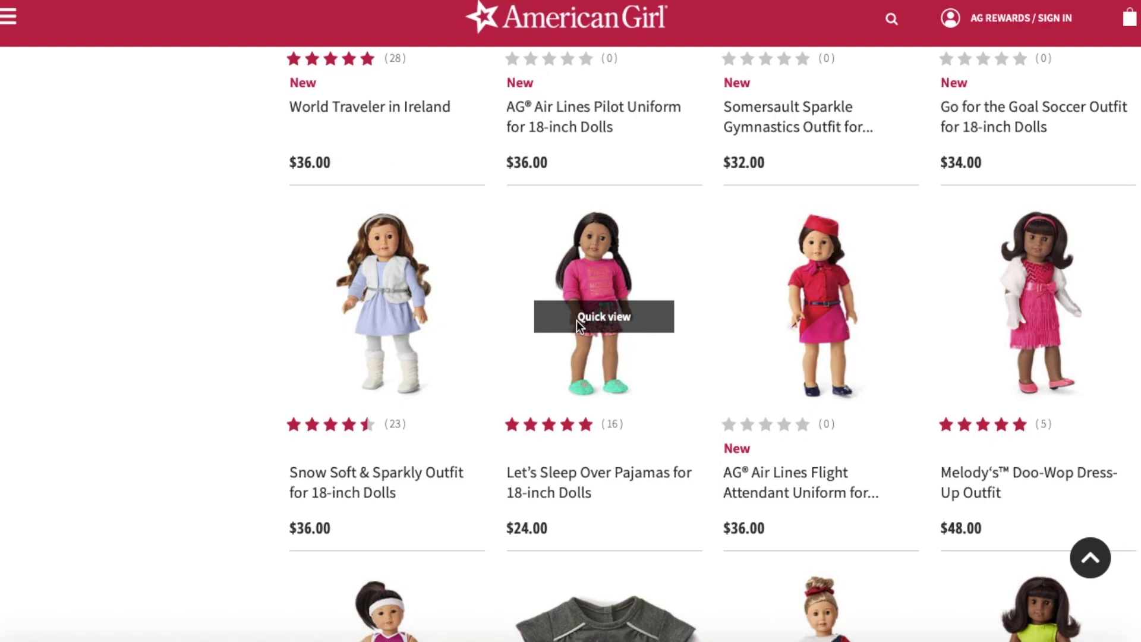
scroll(721, 419, "down", 10)
scroll(720, 419, "down", 4)
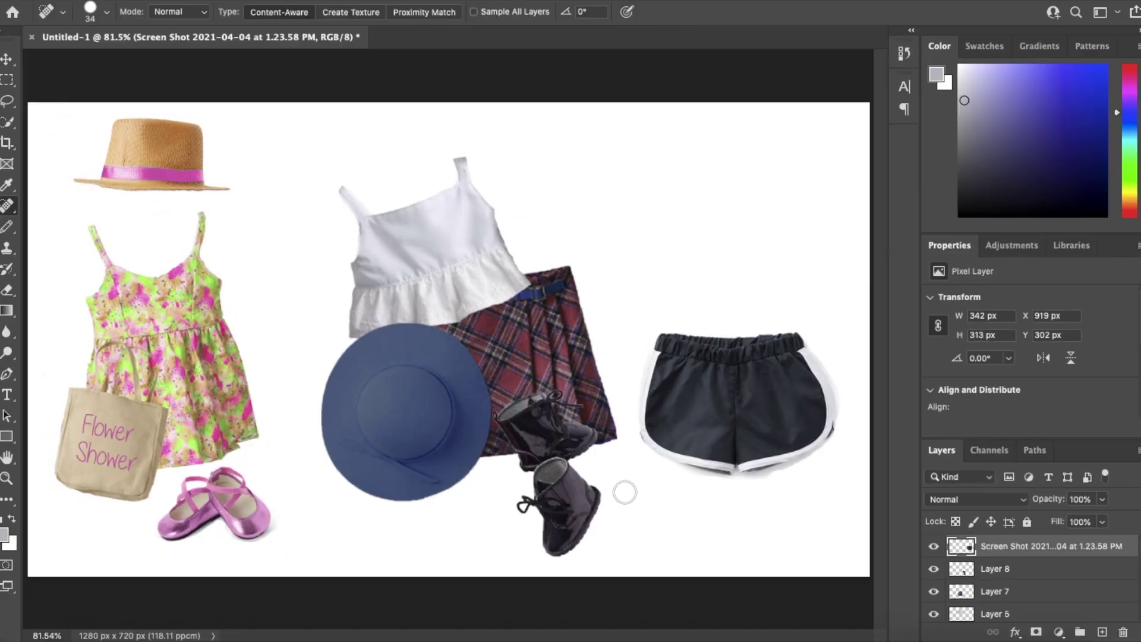
key("Return")
Step: Cut out the mint tank top onto its own layer with Quick Selection and delete its screenshot layer
key("w")
left_click_drag(356, 298, 330, 262)
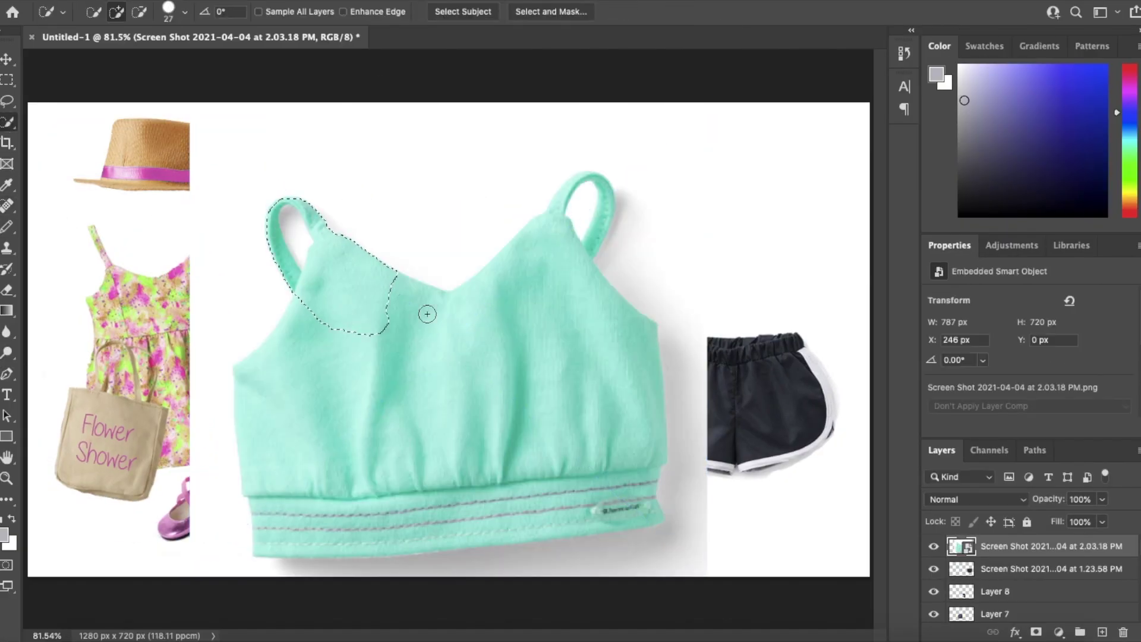
mouse_move(428, 314)
left_mouse_down()
mouse_move(631, 298)
mouse_move(601, 506)
mouse_move(293, 530)
left_mouse_up()
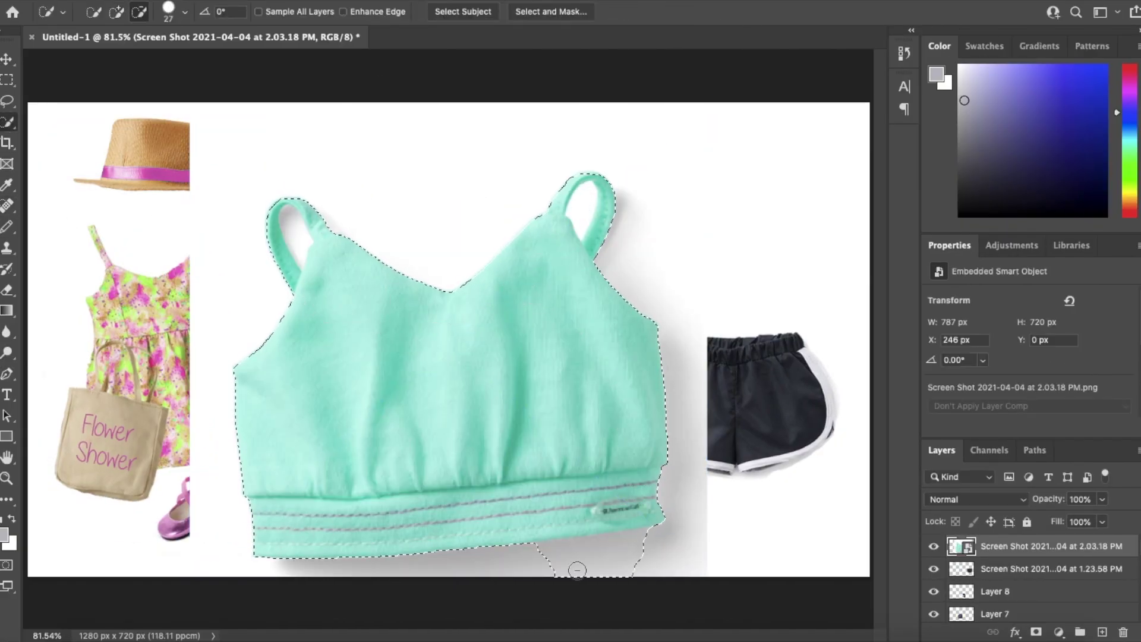
key("ctrl+j")
left_click(934, 569)
right_click(1002, 565)
left_click(800, 611)
left_click(690, 219)
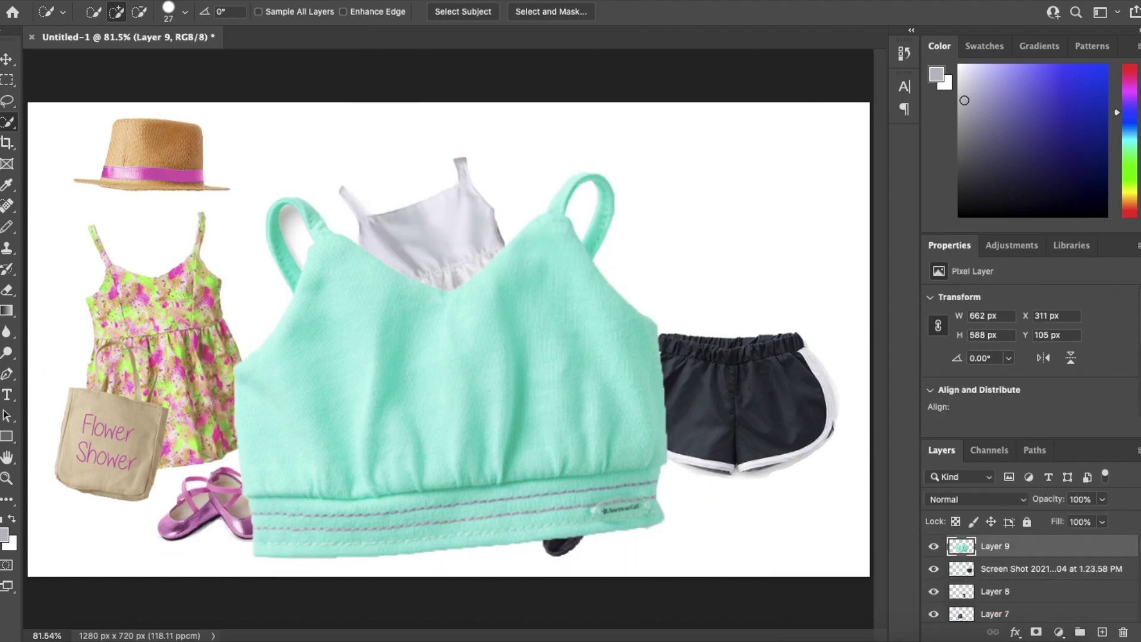
Step: Recolour the mint tank top in Hue/Saturation by shifting its hue and reducing its saturation
left_click(176, 1)
mouse_move(357, 14)
left_click(440, 100)
left_click_drag(897, 172, 866, 169)
mouse_move(897, 248)
left_mouse_down()
mouse_move(880, 240)
mouse_move(896, 243)
left_mouse_up()
left_click_drag(897, 210, 814, 204)
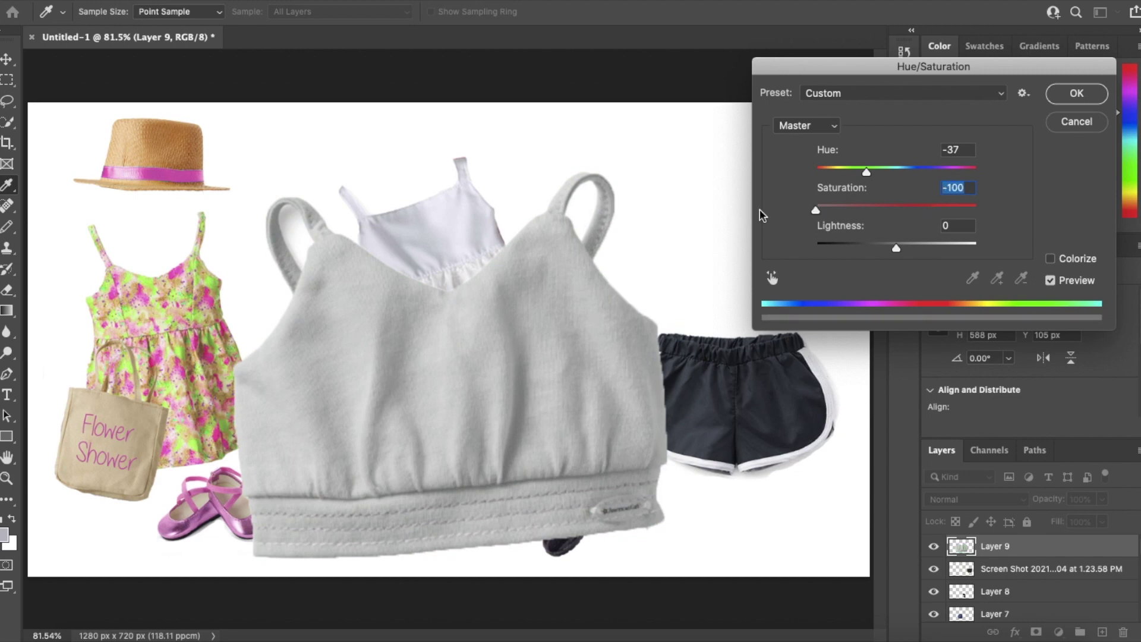
left_click_drag(866, 172, 969, 171)
left_click_drag(815, 210, 977, 208)
left_click_drag(968, 172, 876, 168)
left_click_drag(976, 210, 964, 172)
left_click_drag(863, 210, 841, 207)
left_click(1061, 98)
Step: Scale the recoloured tank top down and place it above the black shorts
key("super+t")
left_click_drag(667, 172, 404, 407)
left_click_drag(389, 460, 779, 256)
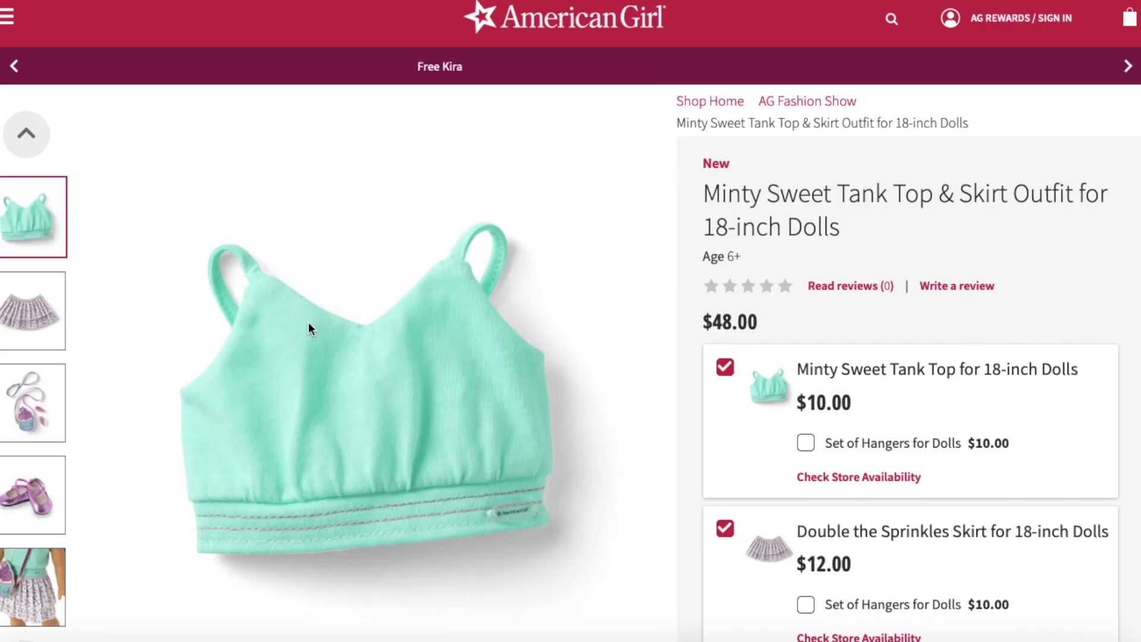
Step: Find the pink sneakers of the Shoot for the Stars Basketball Outfit on the American Girl site and place their screenshot on the Photoshop canvas
key("alt+Left")
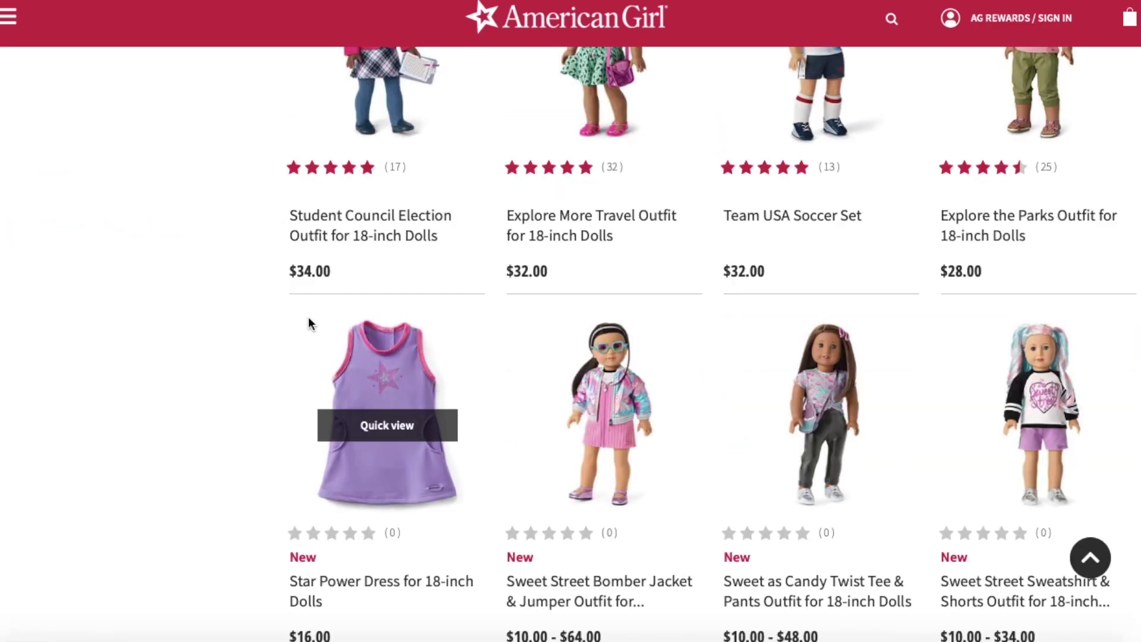
scroll(659, 446, "up", 10)
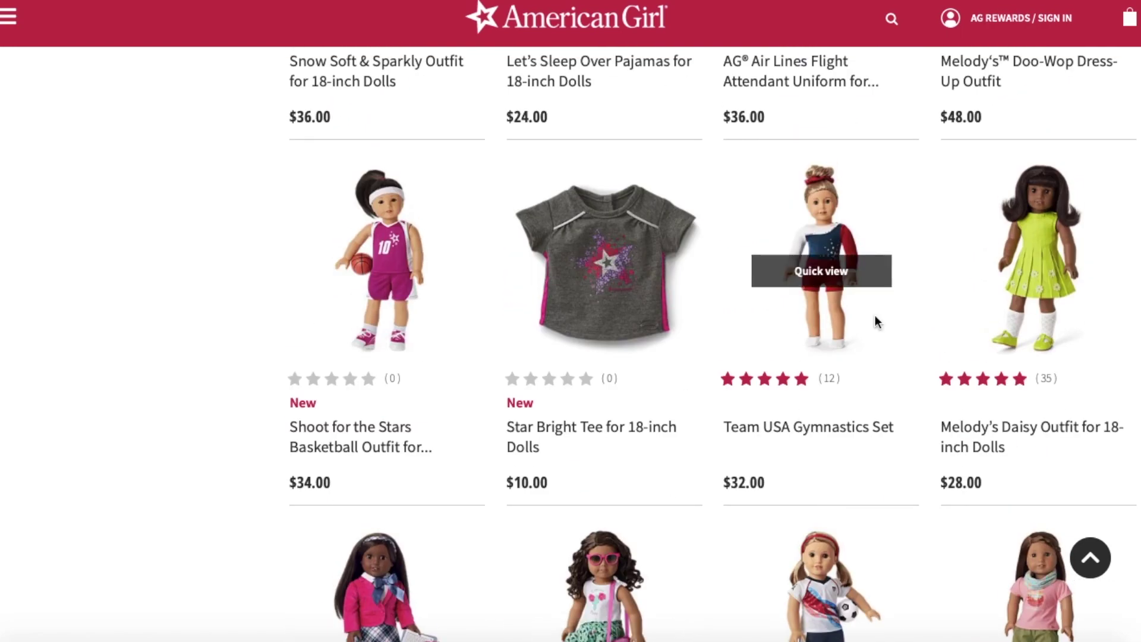
scroll(399, 543, "up", 3)
scroll(364, 566, "down", 1)
left_click(364, 566)
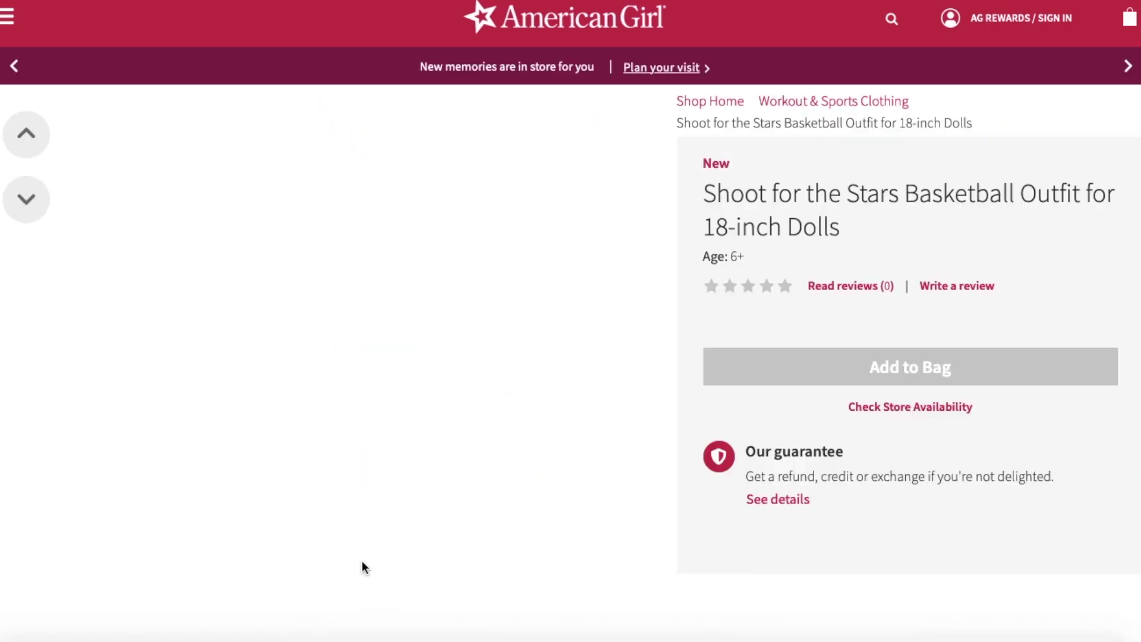
left_click(38, 326)
key("super+shift+4")
left_click_drag(415, 400, 597, 624)
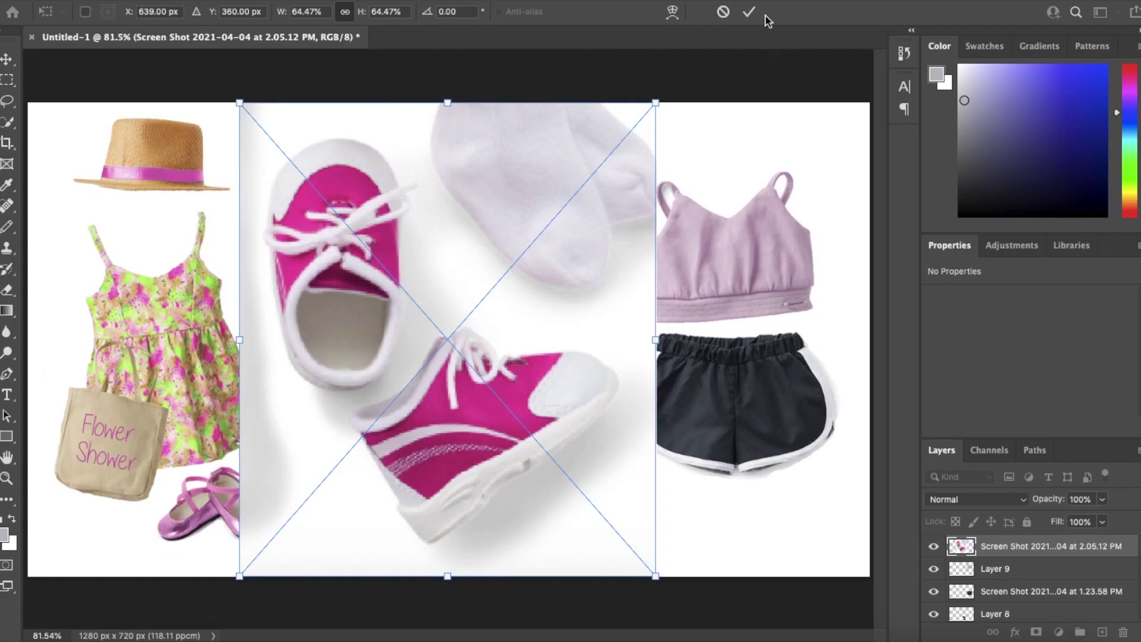
left_click(762, 12)
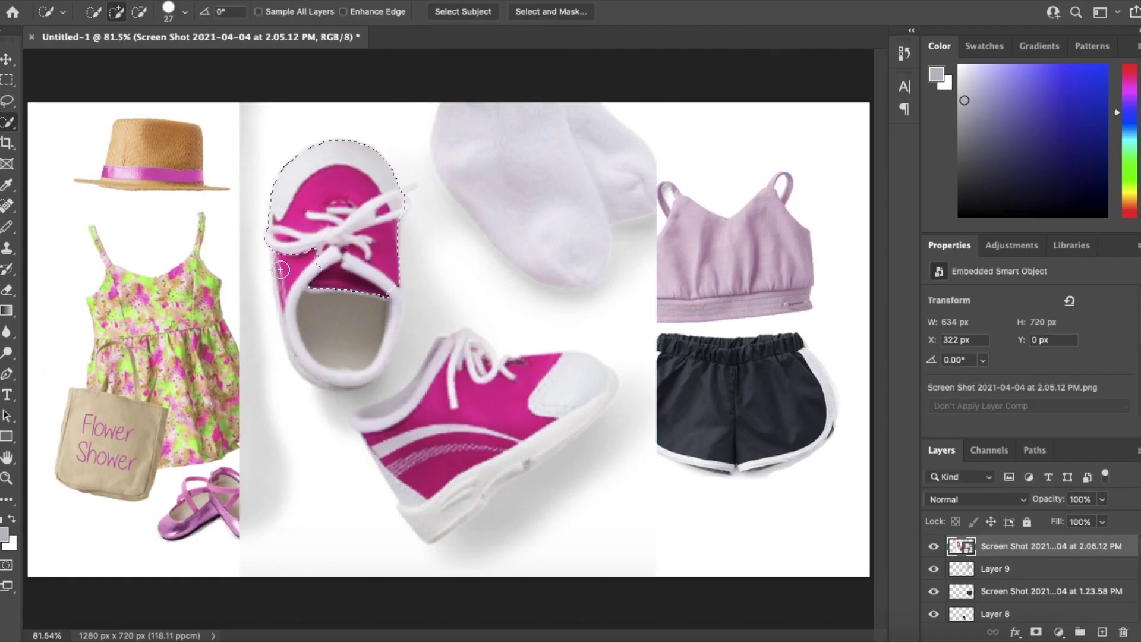
Step: Cut out both pink sneakers onto their own layer with Quick Selection and delete their screenshot layer
mouse_move(255, 300)
left_mouse_down("alt")
mouse_move(252, 168)
mouse_move(345, 119)
left_mouse_up("alt")
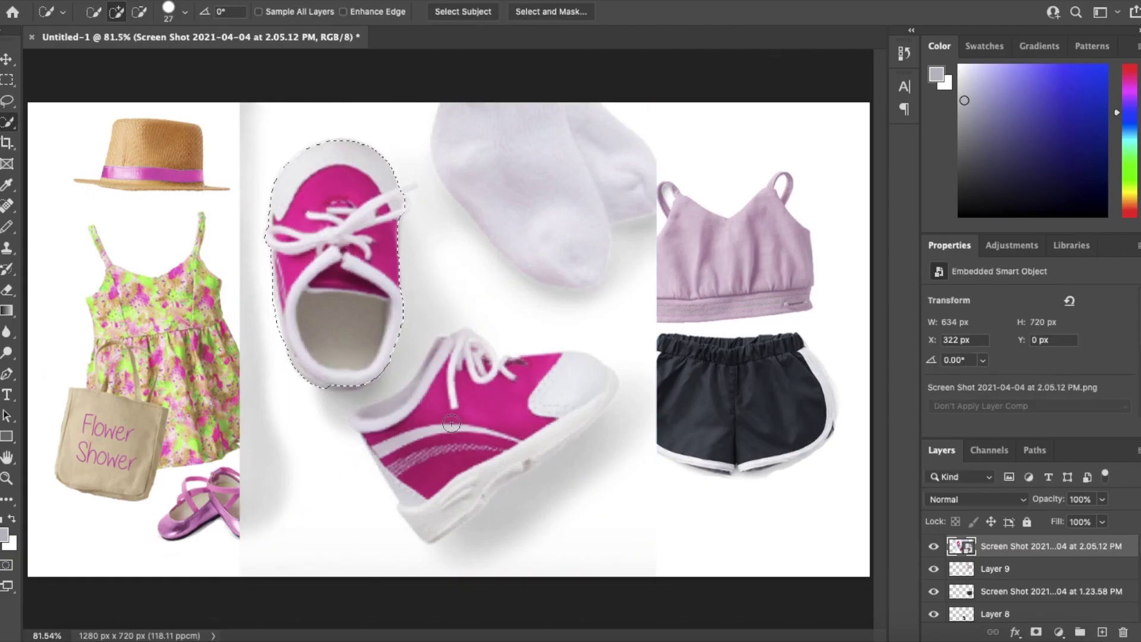
mouse_move(416, 437)
left_mouse_down()
mouse_move(461, 347)
mouse_move(370, 419)
mouse_move(424, 515)
mouse_move(603, 378)
left_mouse_up()
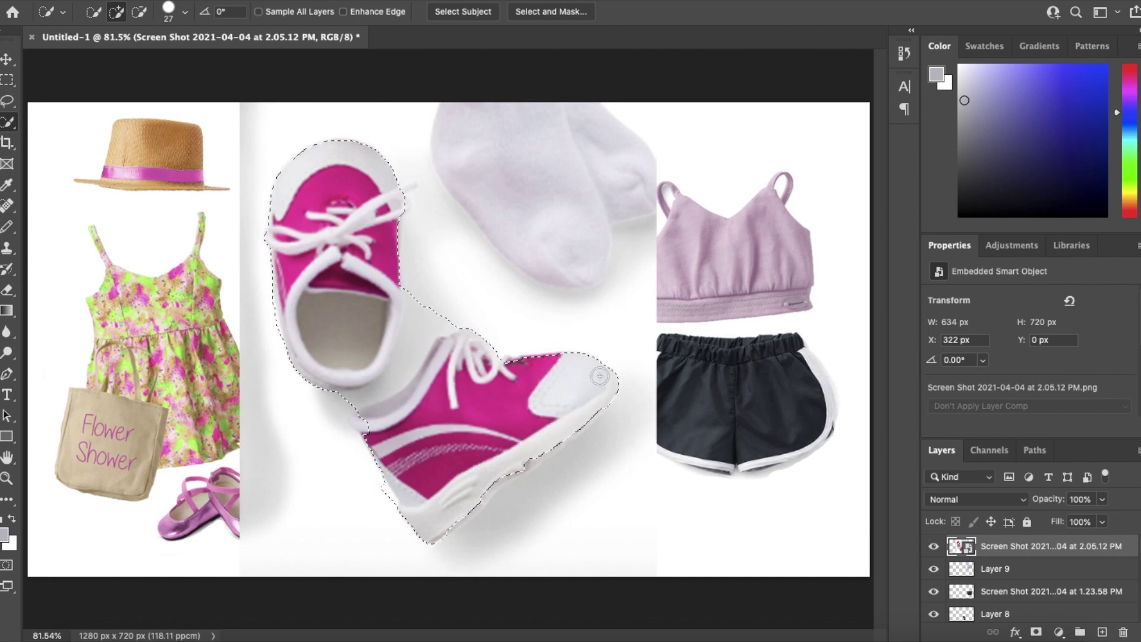
left_click(365, 433)
key("super+j")
right_click(1011, 569)
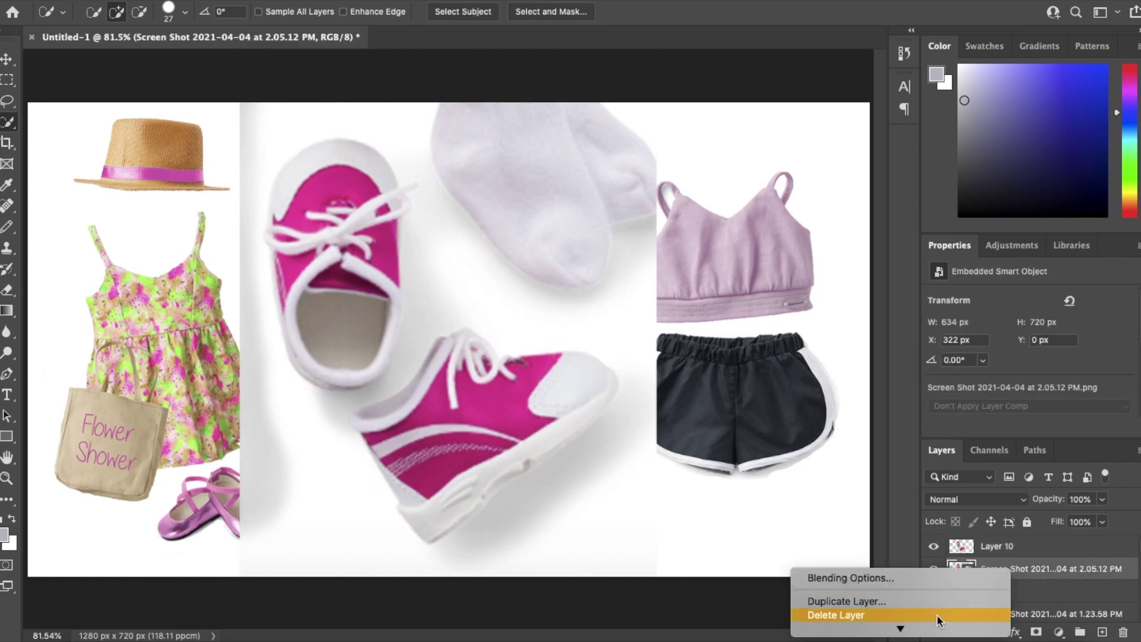
left_click(938, 615)
left_click(675, 232)
left_click(185, 1)
mouse_move(218, 15)
left_click(427, 102)
left_click_drag(896, 170, 857, 173)
left_click(1076, 121)
Step: Recolour the sneakers layer in Hue/Saturation with hue -28, saturation -63 and lightness +50
left_click(1011, 546)
left_click(185, 1)
left_click(426, 102)
left_click_drag(896, 248, 925, 247)
left_click(861, 169)
left_click_drag(951, 169, 874, 192)
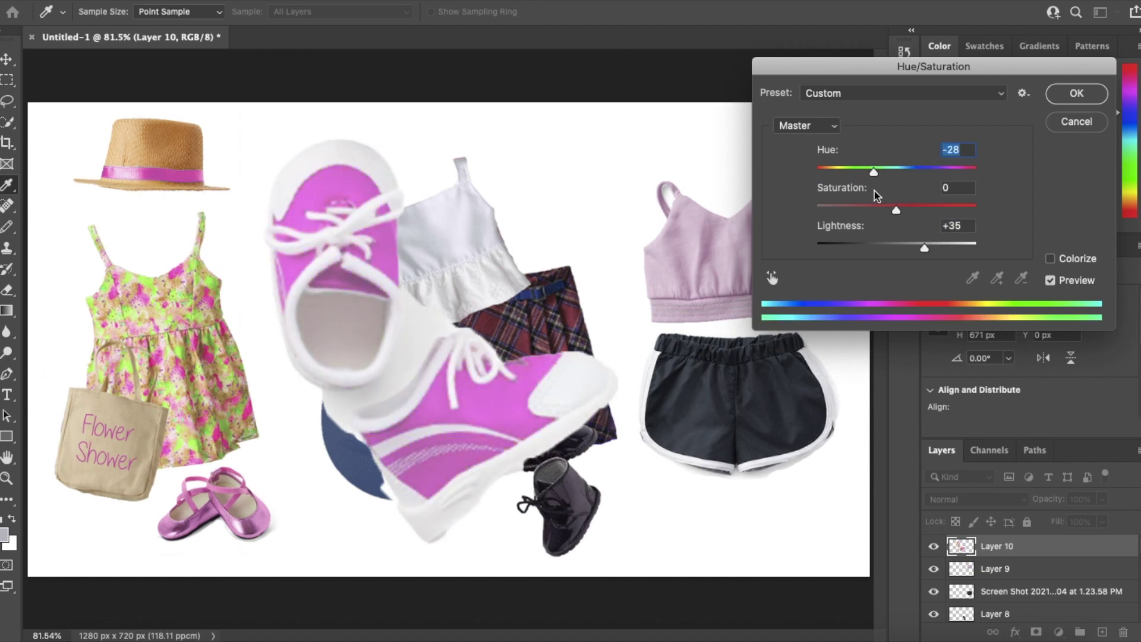
left_click_drag(924, 248, 937, 248)
left_click_drag(896, 210, 859, 206)
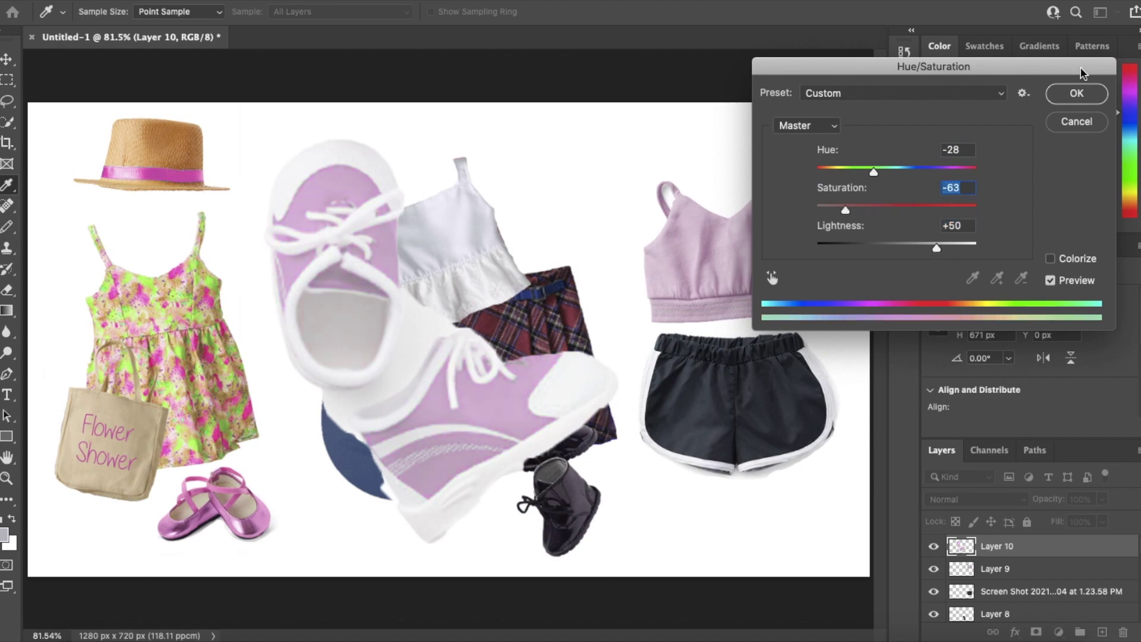
left_click(1077, 93)
Step: Scale the sneakers down to about 250 by 292 px and place them over the lower edge of the black shorts
left_click(148, 0)
left_click(191, 328)
left_click_drag(616, 106, 375, 391)
left_click_drag(297, 498, 736, 505)
left_click_drag(676, 556, 638, 583)
mouse_move(719, 521)
left_mouse_down()
mouse_move(713, 502)
mouse_move(731, 511)
left_mouse_up()
key("Return")
Step: Erase the leftover background between and around the two sneakers with the Eraser
scroll(725, 505, "up", 5)
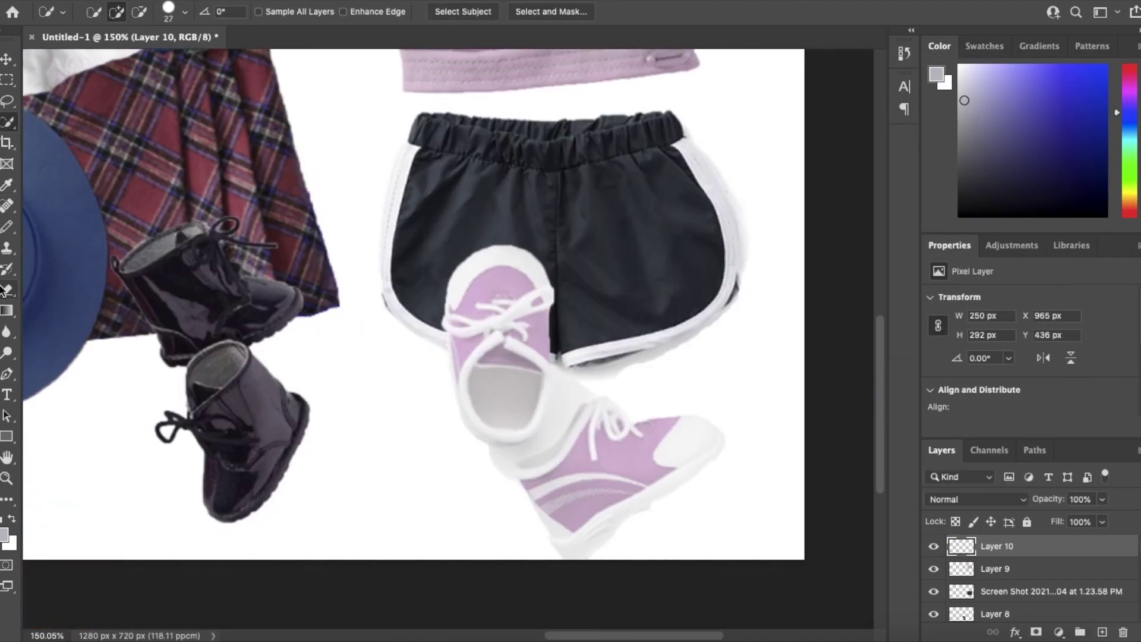
left_click(5, 289)
left_click(106, 11)
left_click_drag(485, 448, 541, 437)
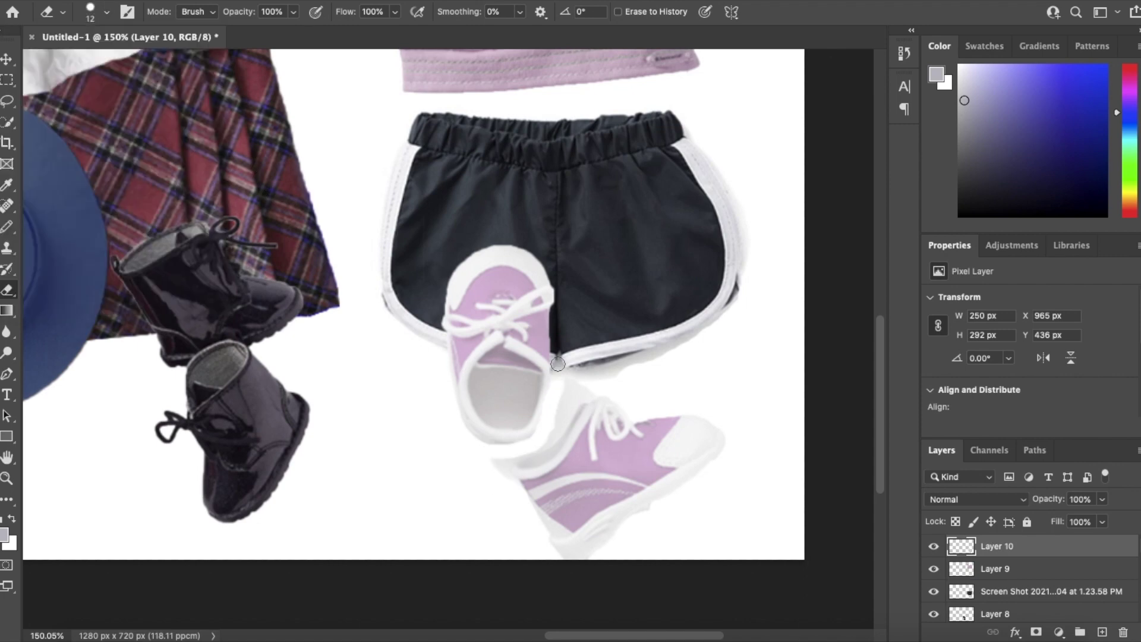
scroll(579, 494, "down", 3)
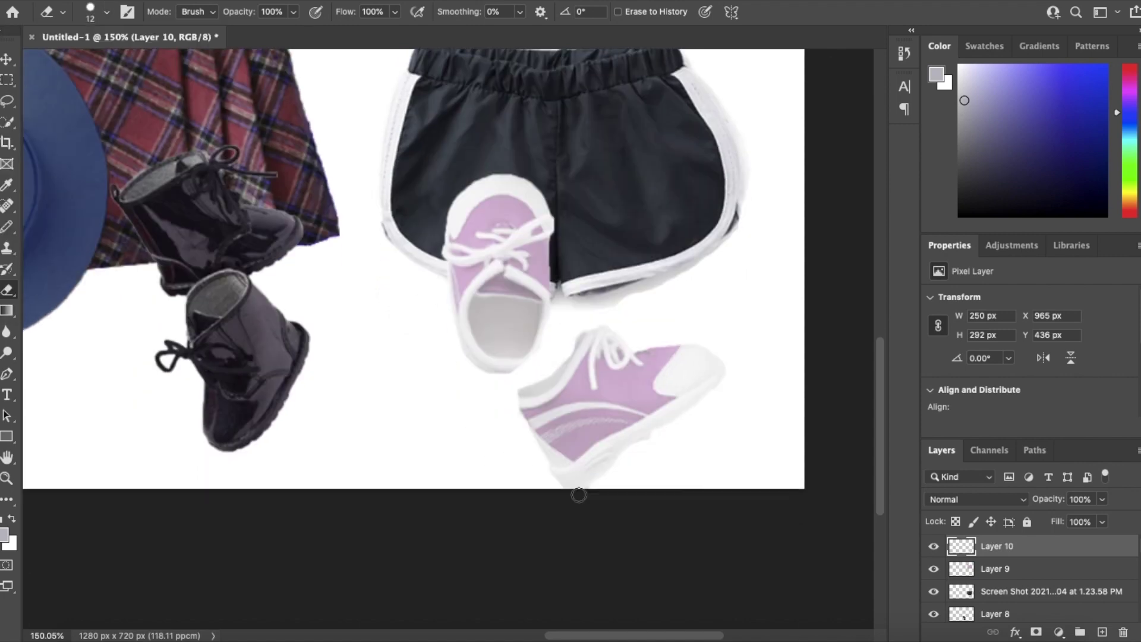
key("super+0")
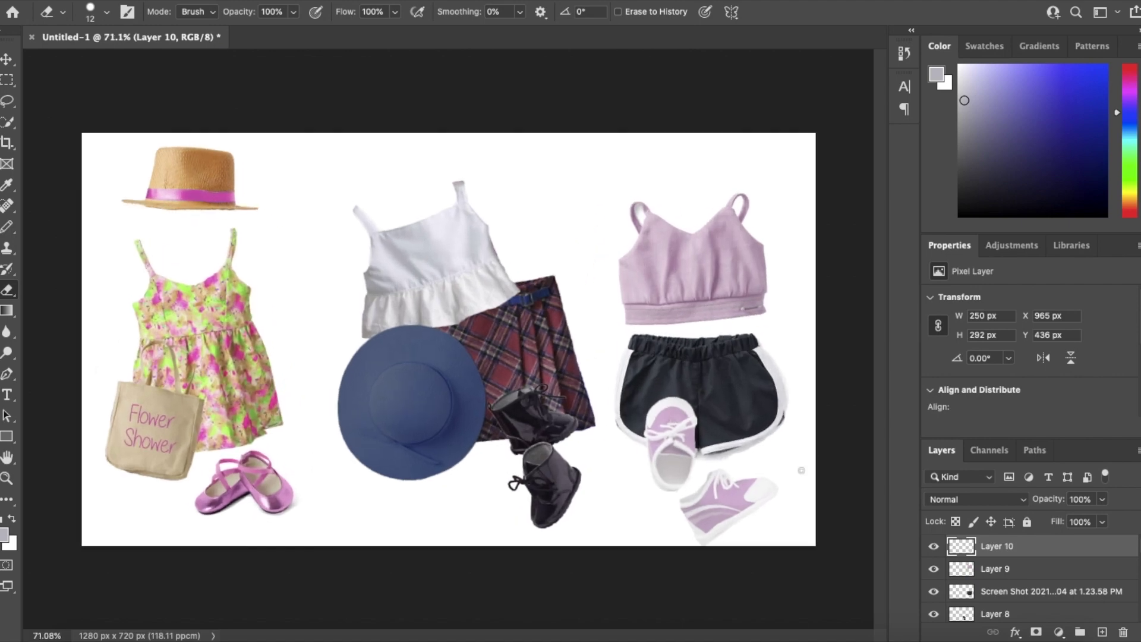
Step: Open the sharing options for the finished outfit image
left_click(1134, 12)
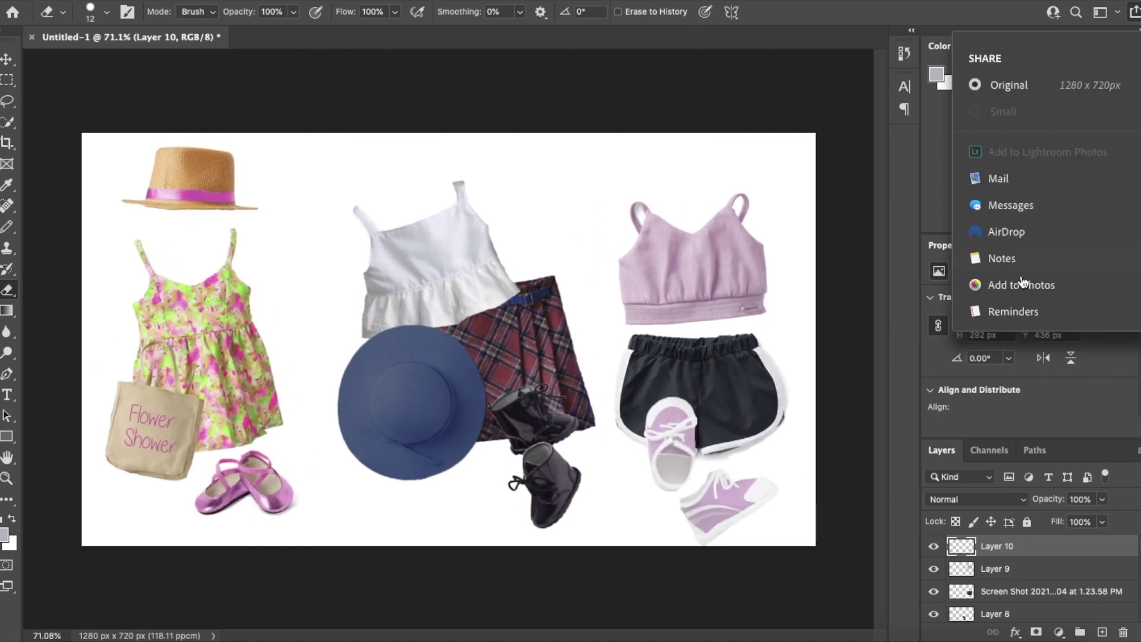